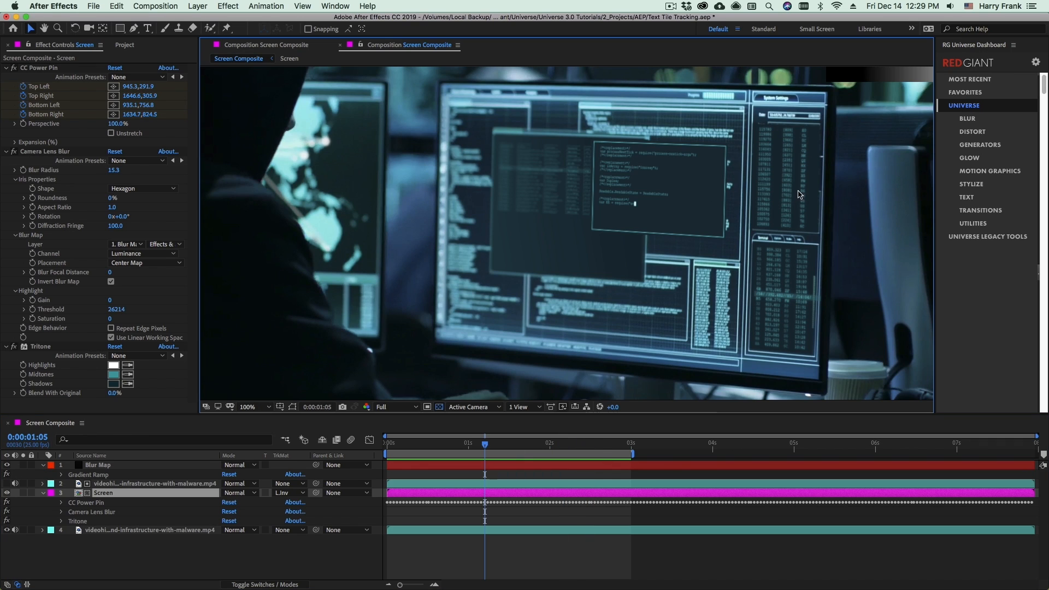
Step: Create an HDTV 1080 25 composition named Text Tile and add a dark gray solid to it
key(space)
drag(626, 231, 730, 227)
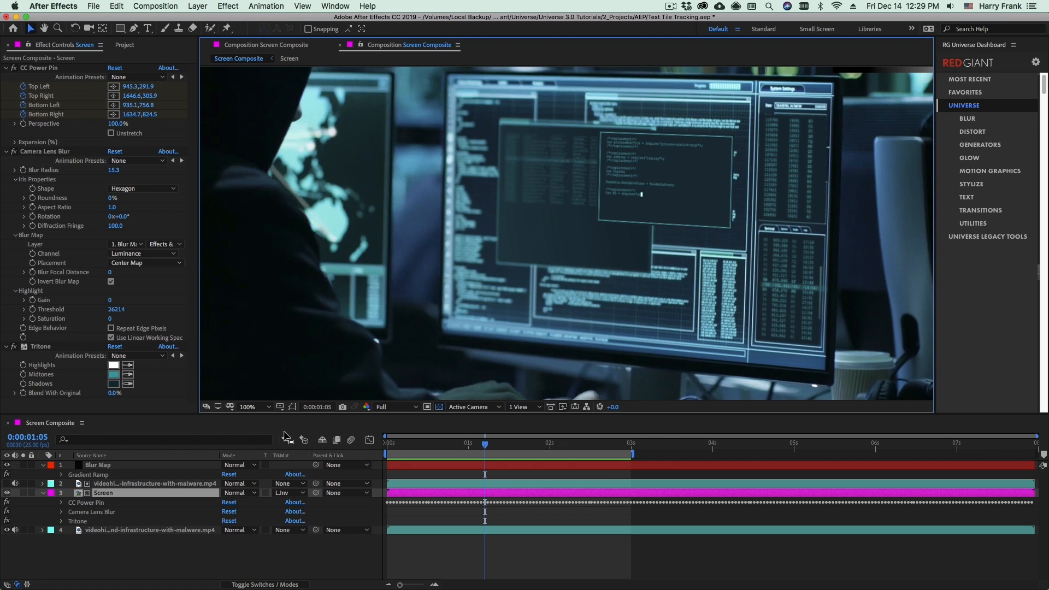
click(201, 531)
click(198, 554)
key(super+n)
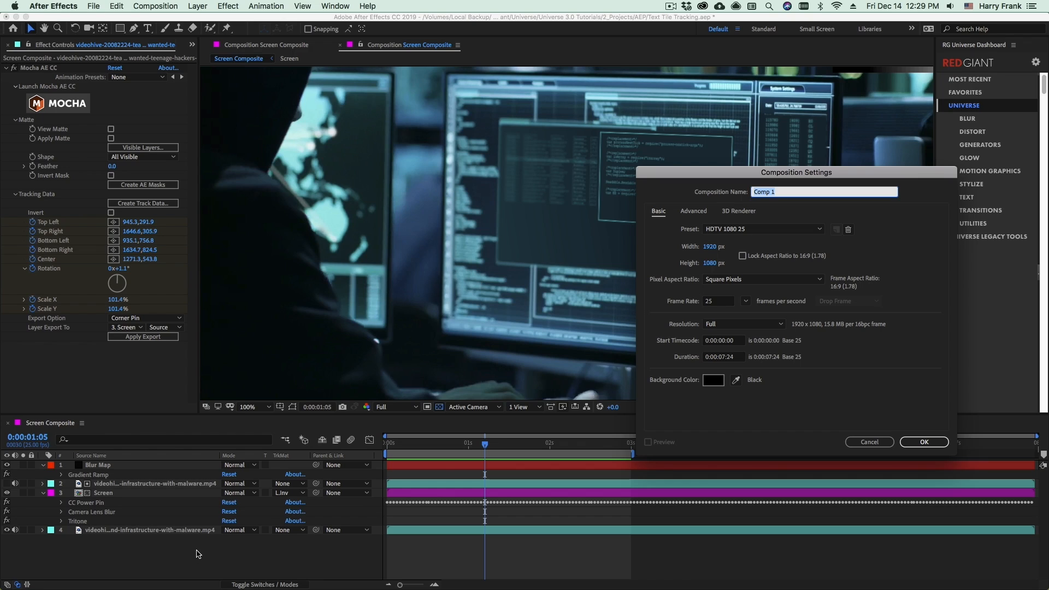
text(Text Tile)
key(Return)
click(228, 6)
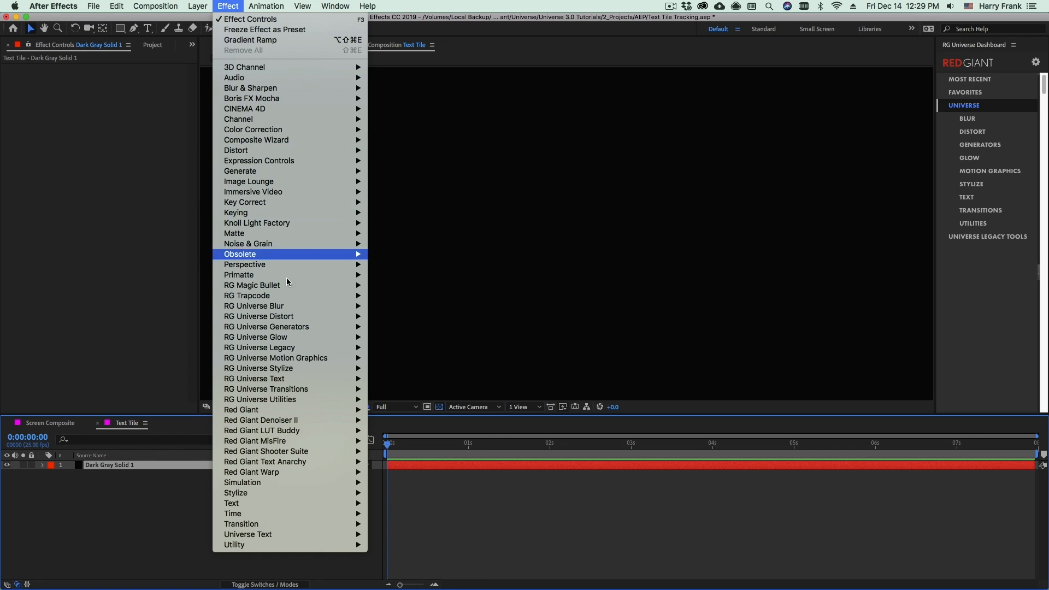
mouse_move(298, 381)
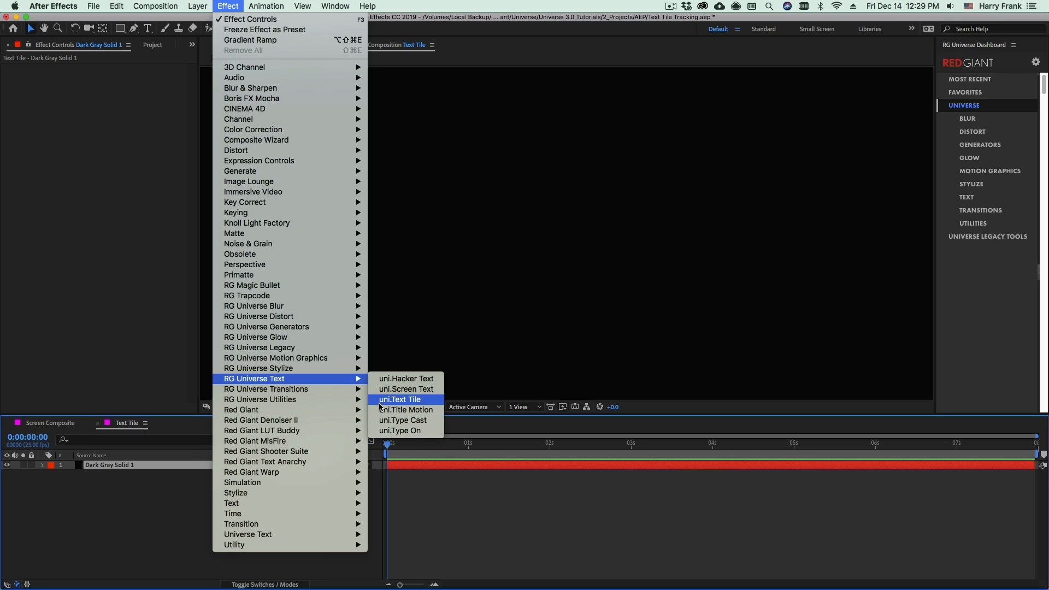
click(940, 278)
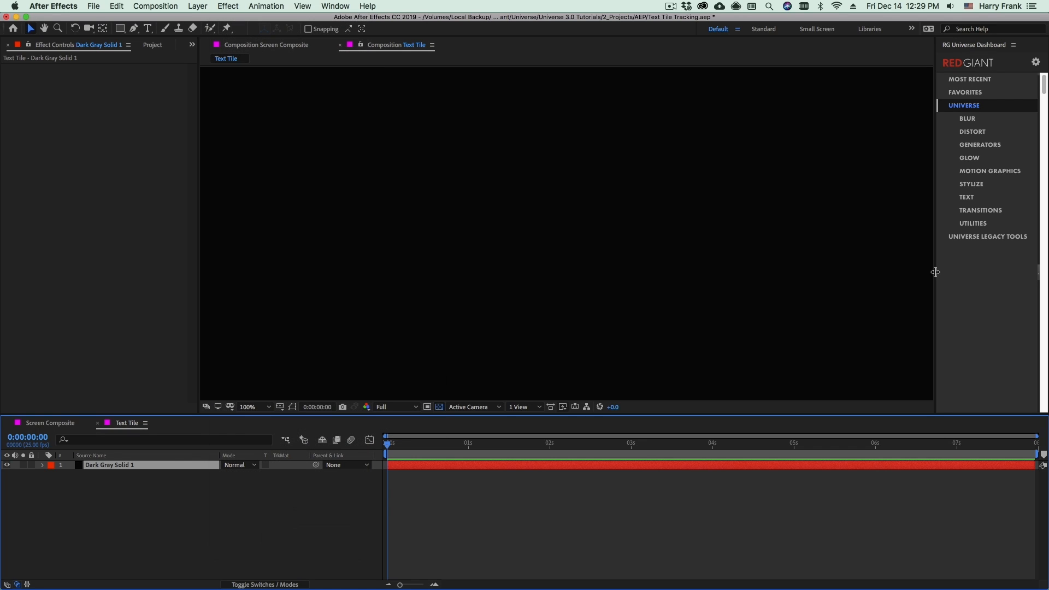
Step: Widen the RG Universe Dashboard and apply the Text Tile effect from its Text category to the dark gray solid
drag(935, 270, 754, 253)
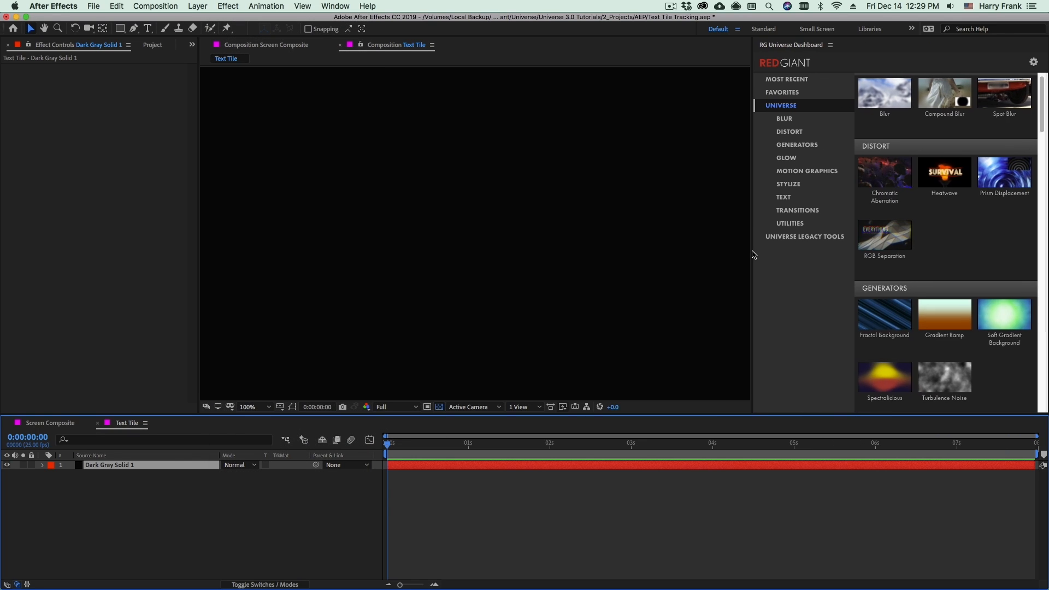
click(345, 5)
mouse_move(362, 65)
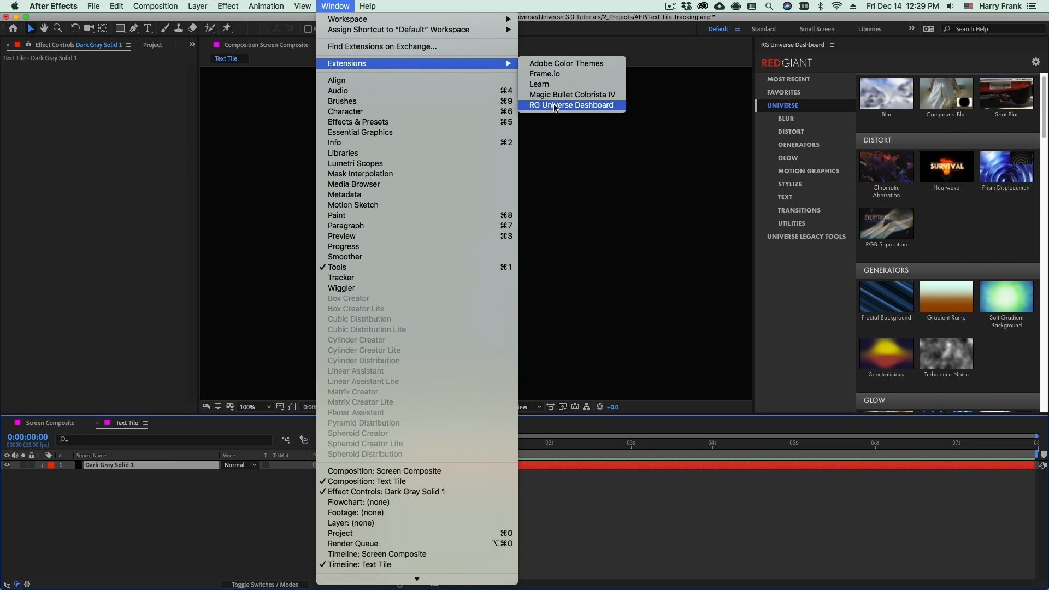
click(554, 105)
drag(1045, 112, 1044, 139)
click(794, 199)
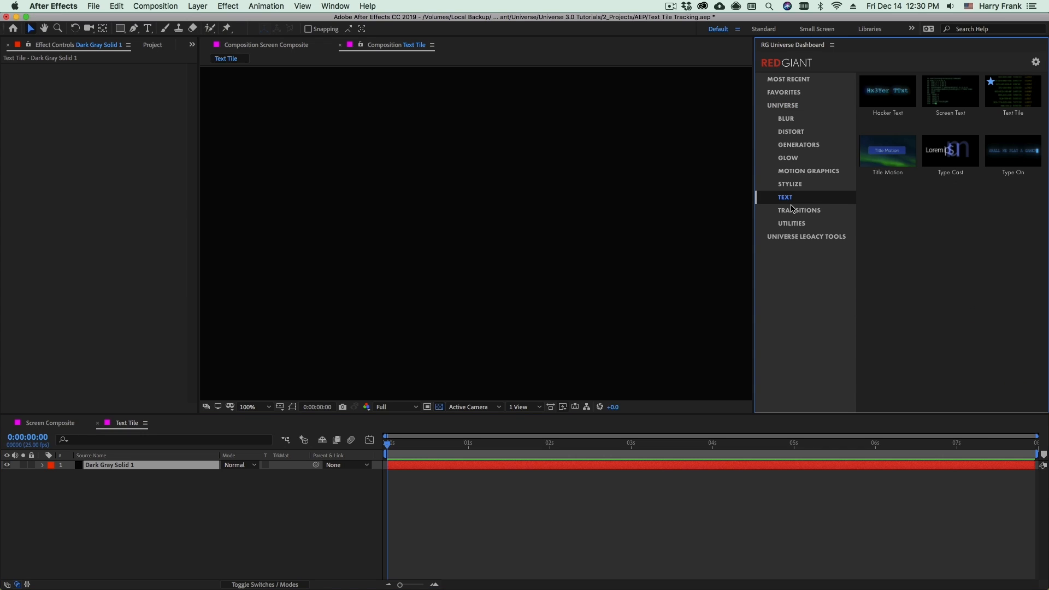
mouse_move(1033, 107)
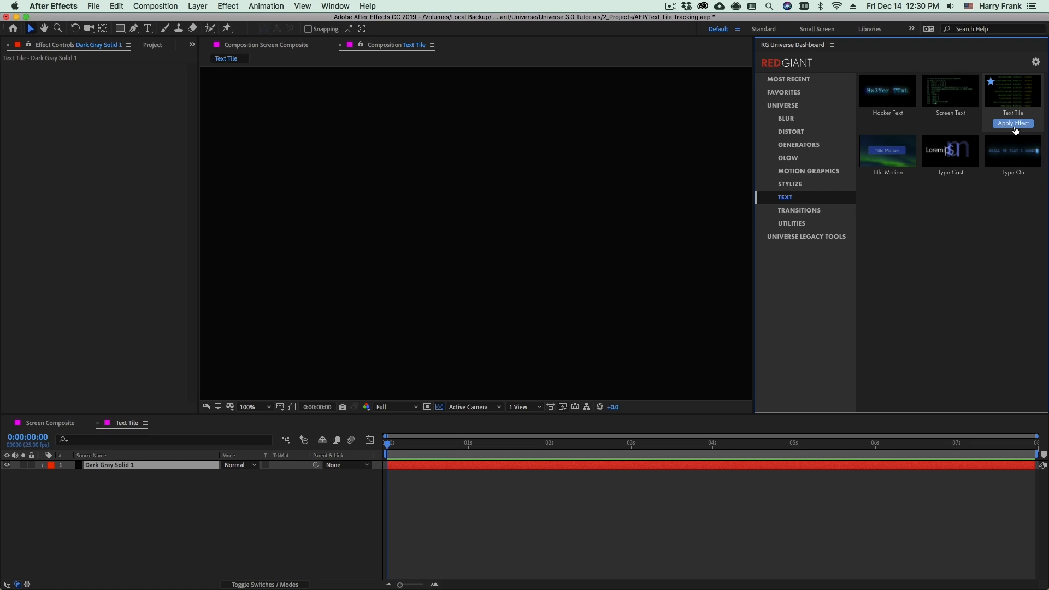
double_click(1018, 82)
Step: Turn off the transparency grid for the Text Tile composition
click(439, 407)
key(h)
drag(410, 159, 590, 297)
key(v)
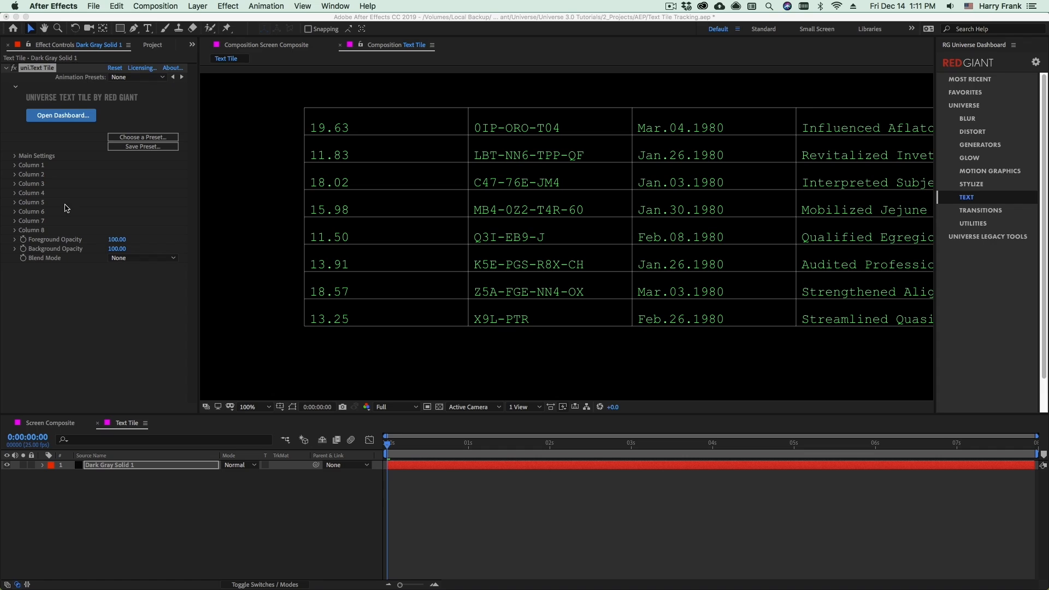
Step: Expand the Text Tile effect's Main Settings and collapse its Gap, Errors and Effects groups
click(14, 158)
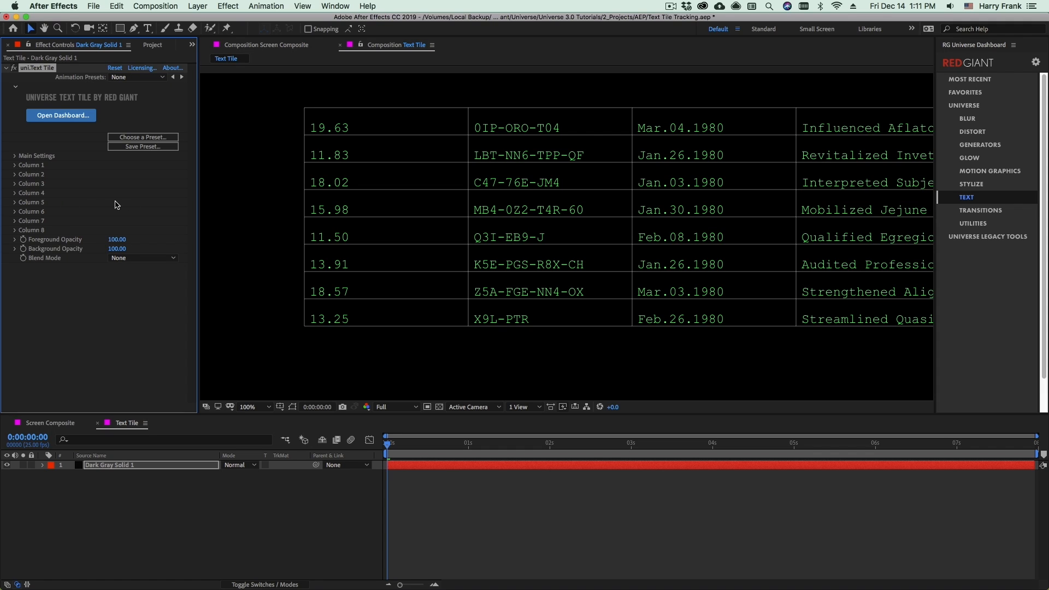
click(15, 157)
scroll(82, 219, down, 2)
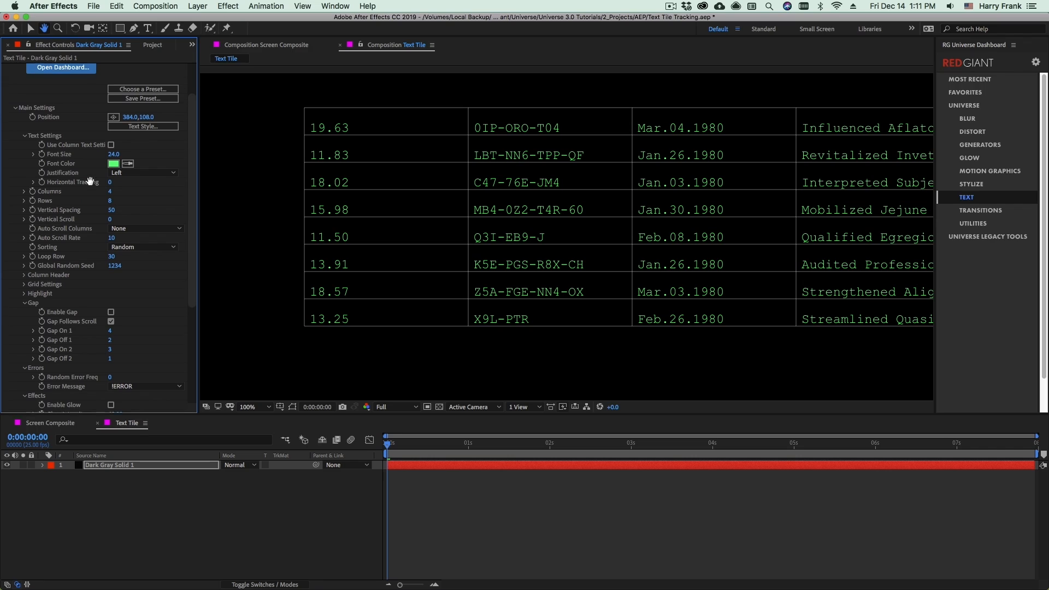
click(24, 305)
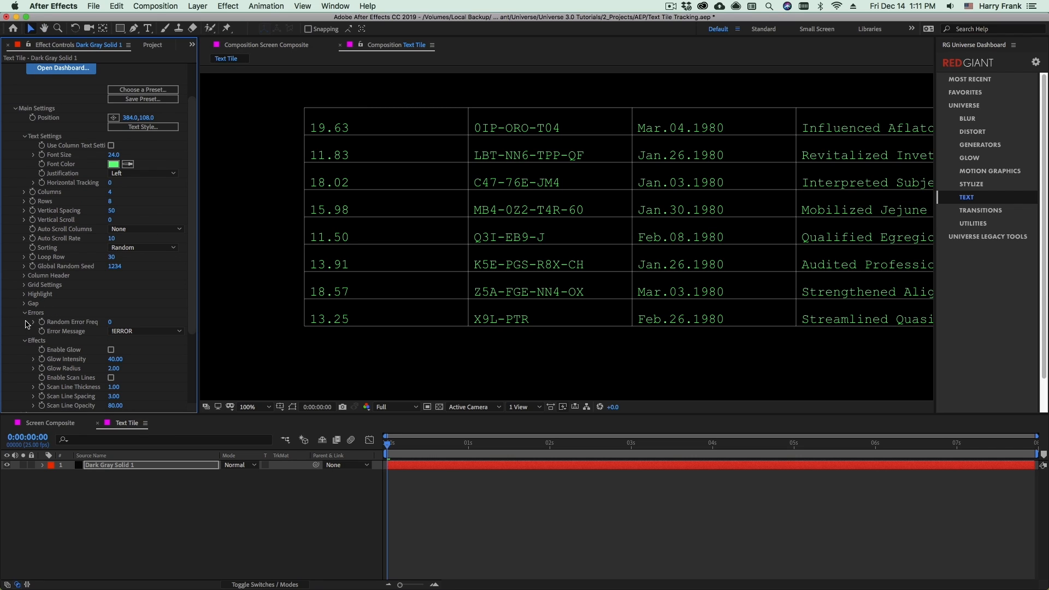
click(24, 312)
click(24, 322)
Step: Try fewer columns in the table and return Columns to 4
key(h)
drag(736, 197, 706, 190)
key(v)
click(111, 192)
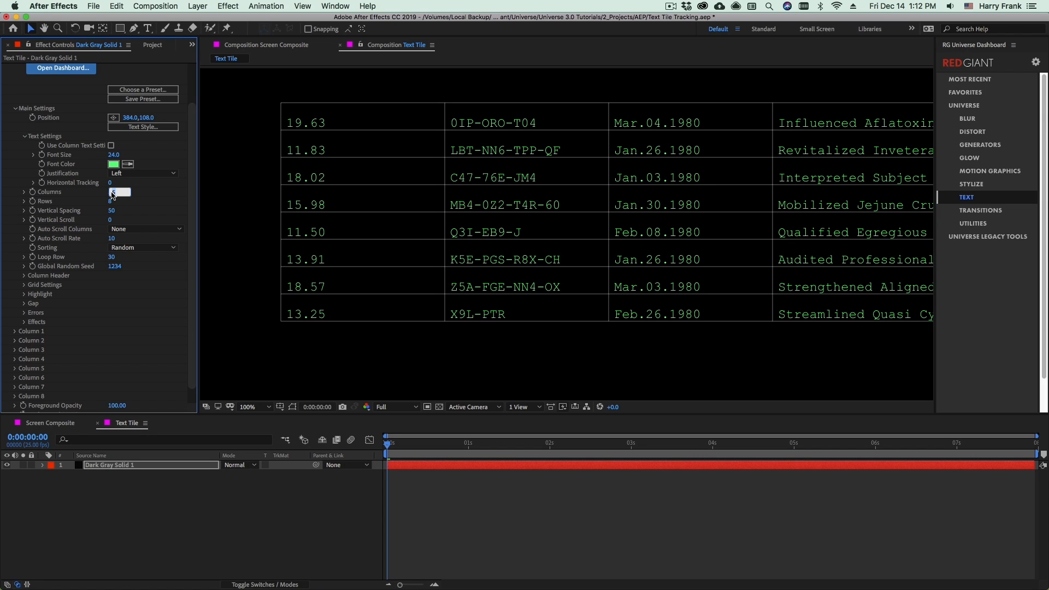
key(Down)
key(Down)
key(Down)
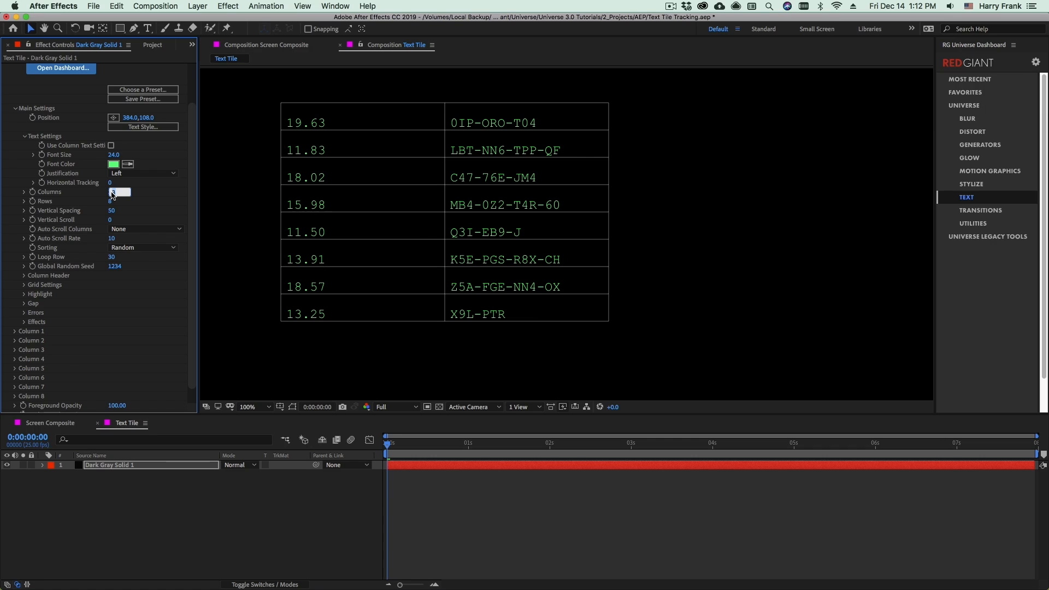
key(Up)
key(Up)
key(Tab)
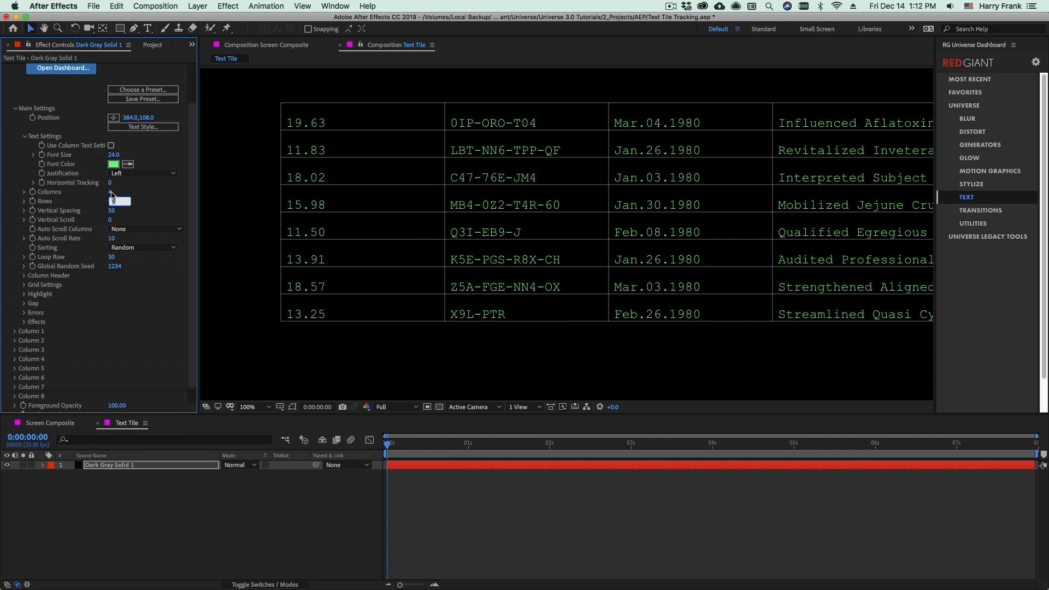
Step: Set the table's Rows to 10 and its Vertical Spacing to 30
key(Up)
key(Up)
key(Tab)
key(shift+Down)
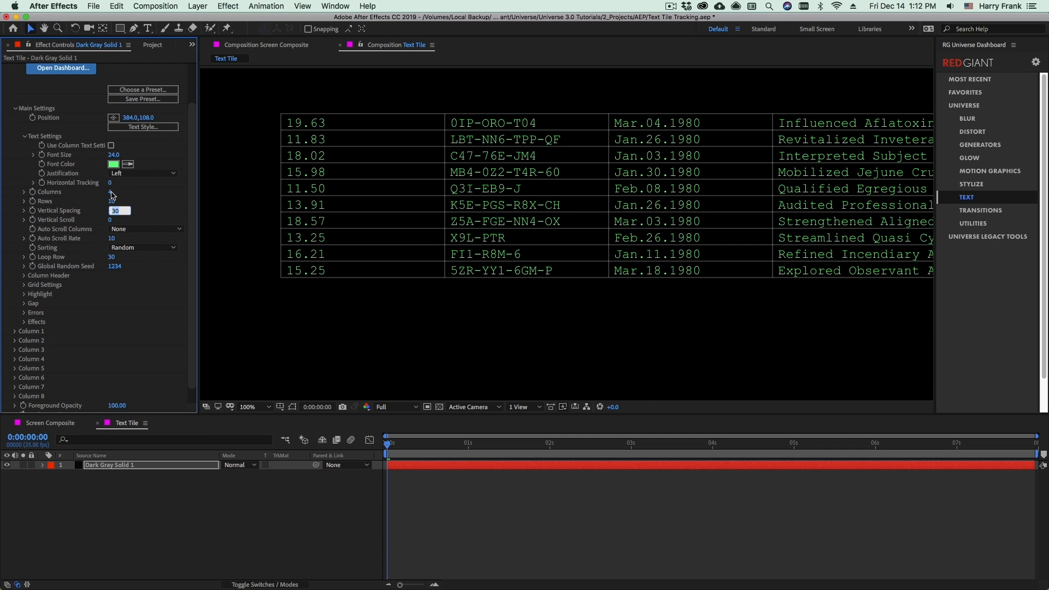
Step: Try Scroll Vertical as the Auto Scroll Columns mode and scrub the timeline to 0:00:01:21
click(124, 229)
click(144, 250)
drag(505, 447, 536, 458)
Step: Set Auto Scroll Columns back to None and Vertical Scroll to 7
click(133, 229)
click(98, 221)
drag(131, 224, 152, 223)
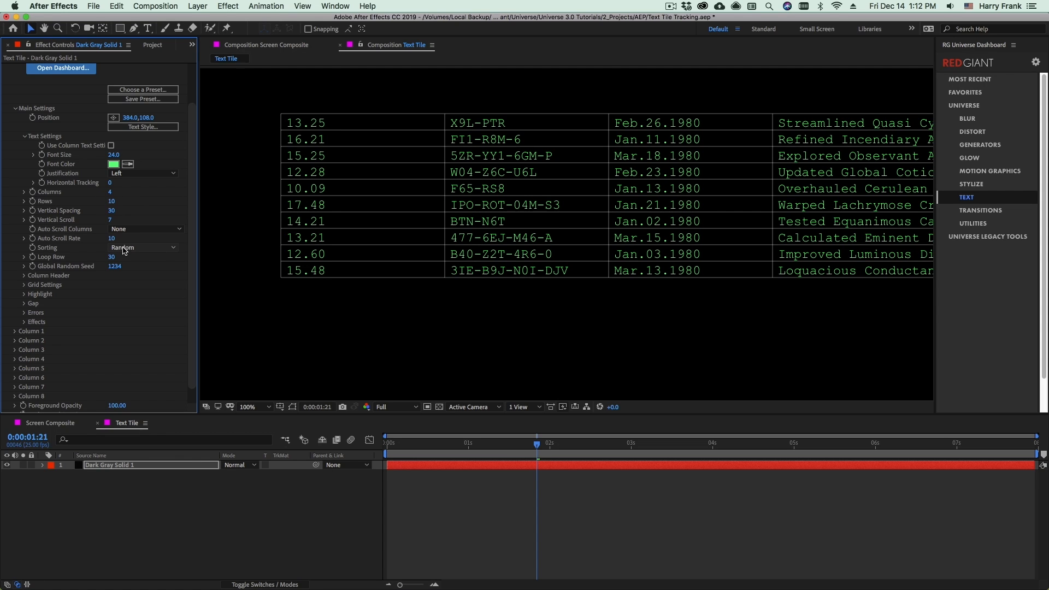
Step: Increase the table's Rows to 20
click(111, 201)
text(20)
key(Return)
drag(431, 227, 408, 189)
Step: Set the table's Sorting to A-Z
click(143, 248)
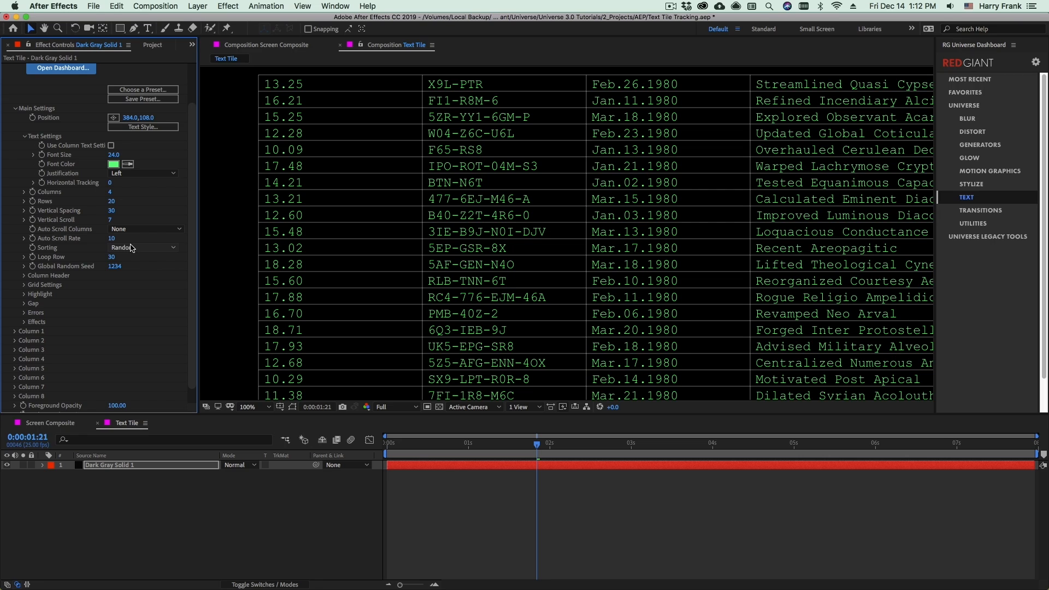
drag(357, 214, 401, 182)
key(v)
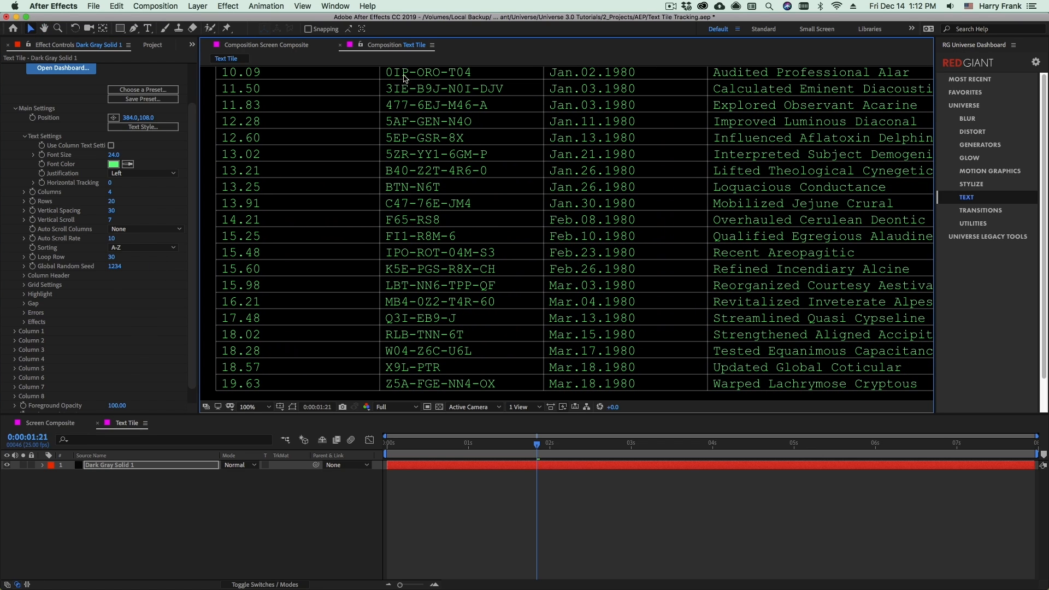
click(133, 247)
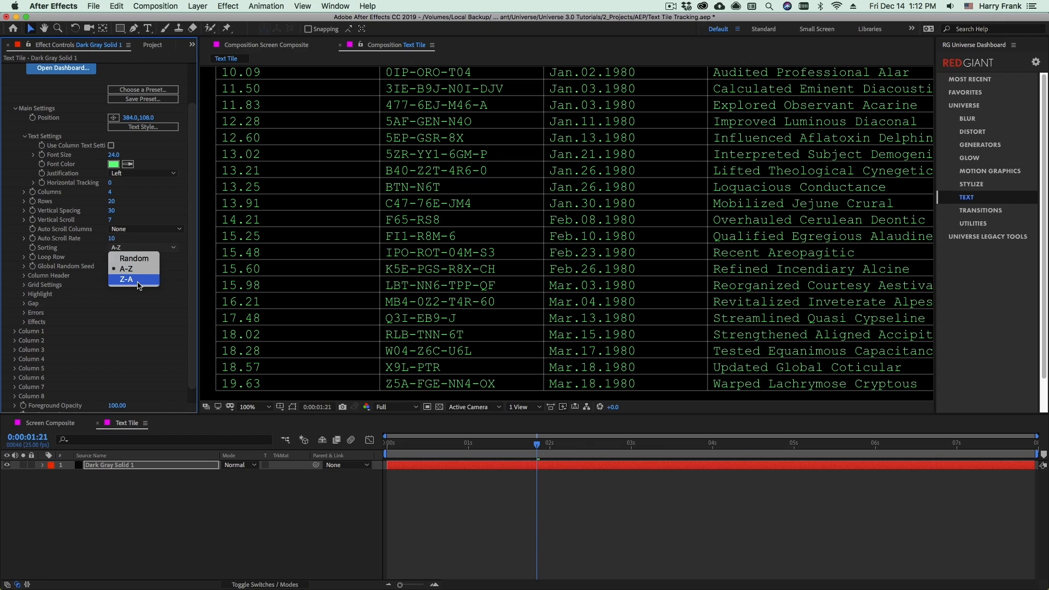
click(214, 341)
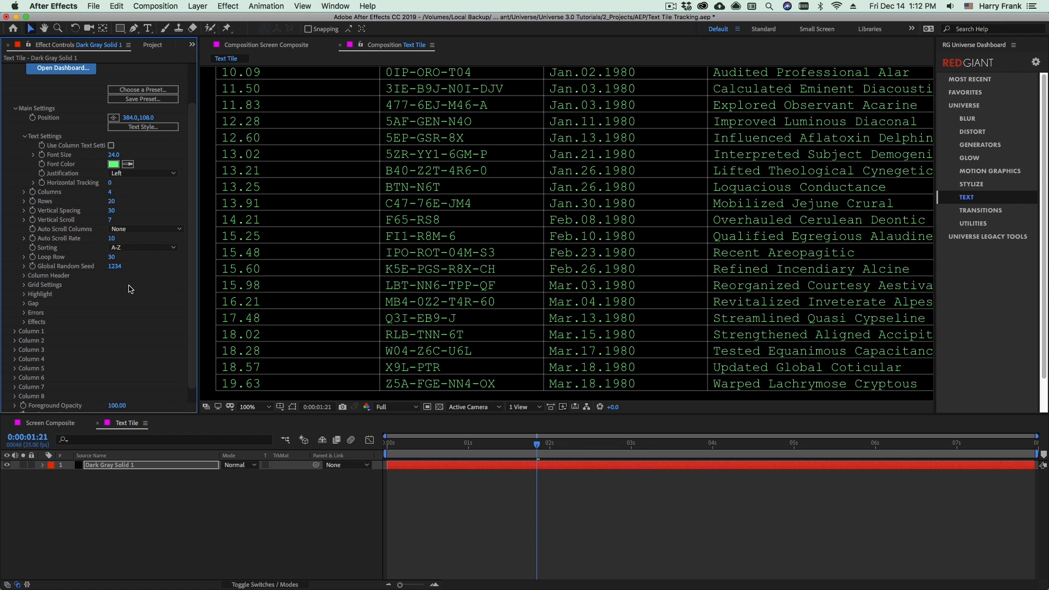
click(106, 230)
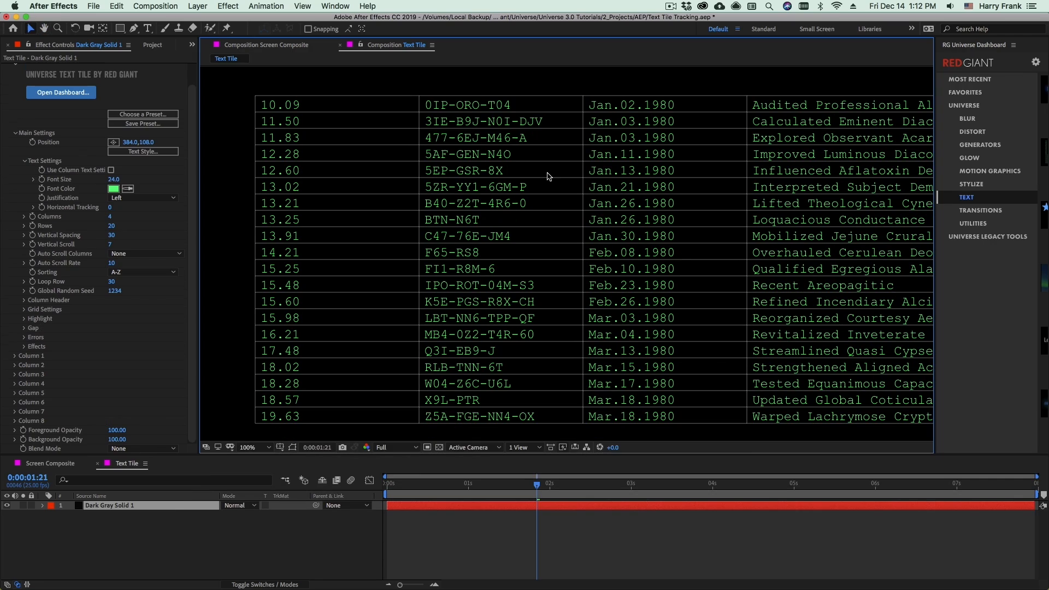
key(v)
Step: Set Auto Scroll Columns to Scroll Vertical and preview the scrolling table from 0:00:01:05
click(484, 486)
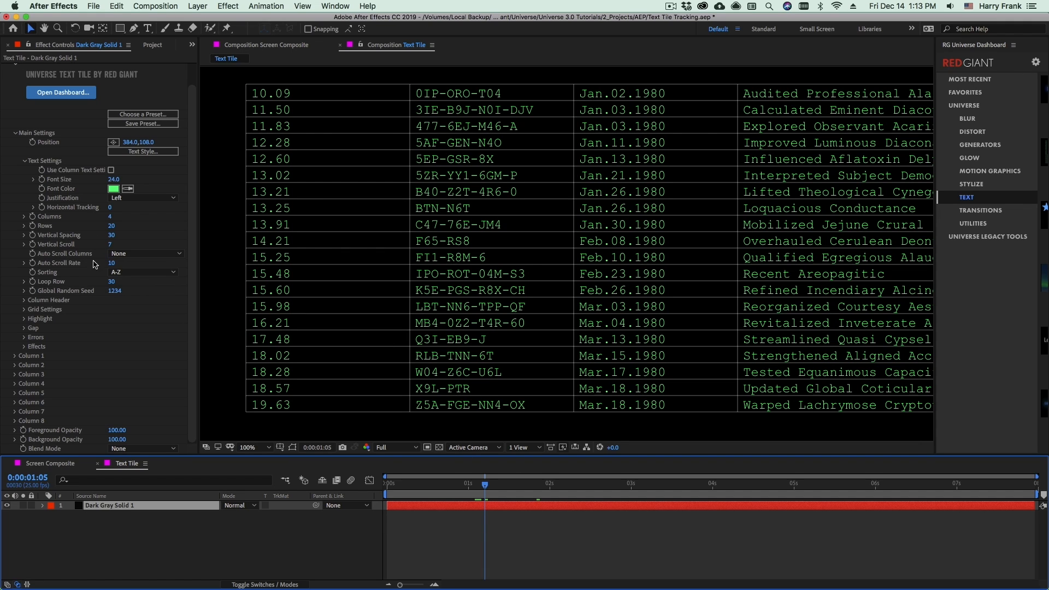
click(131, 255)
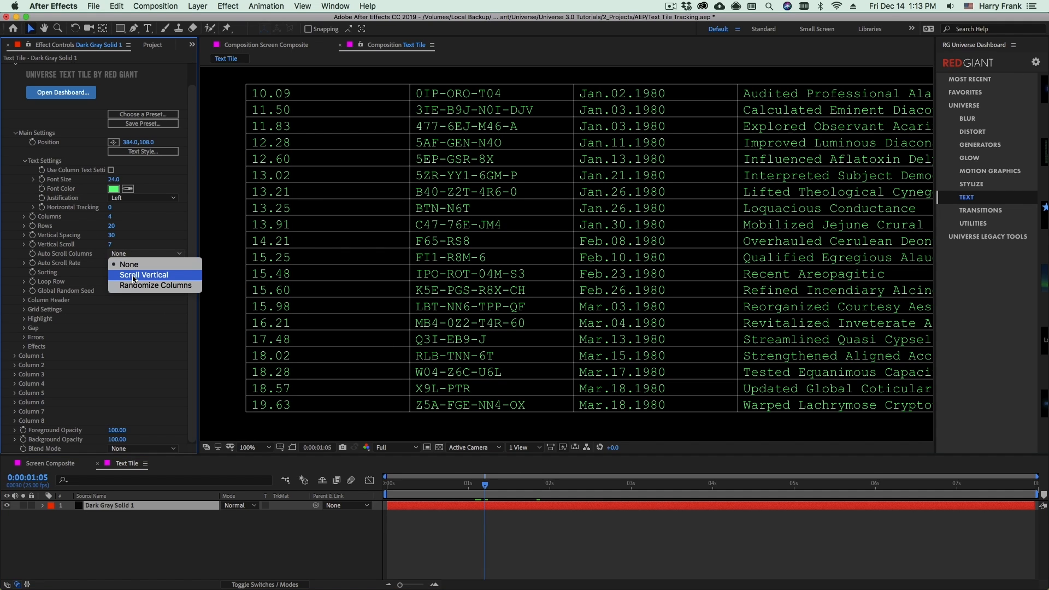
click(134, 276)
key(space)
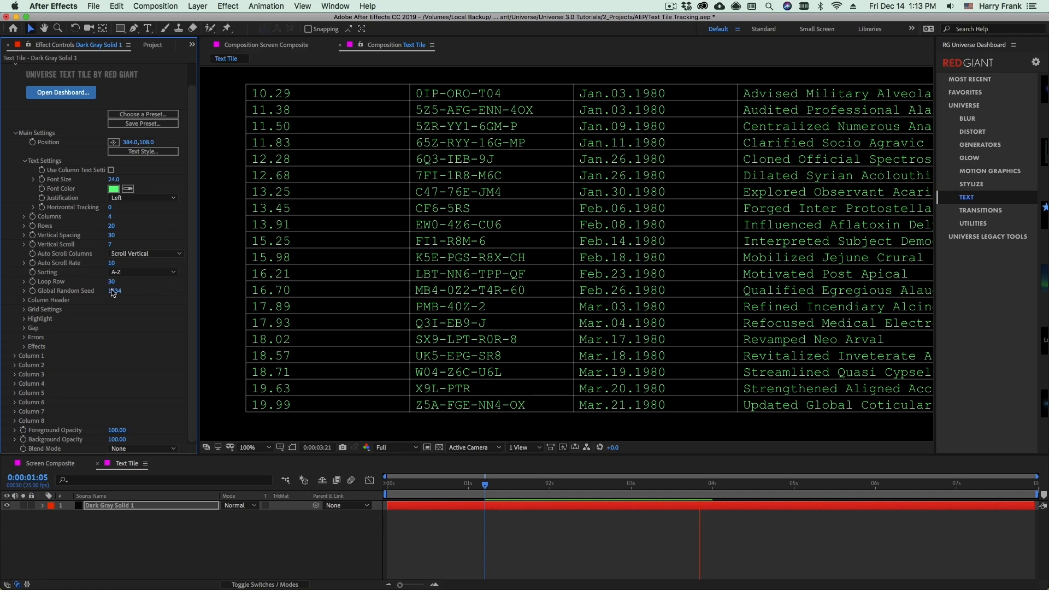
key(space)
Step: Set the table's Sorting to Random and its Loop Row to 10
click(130, 273)
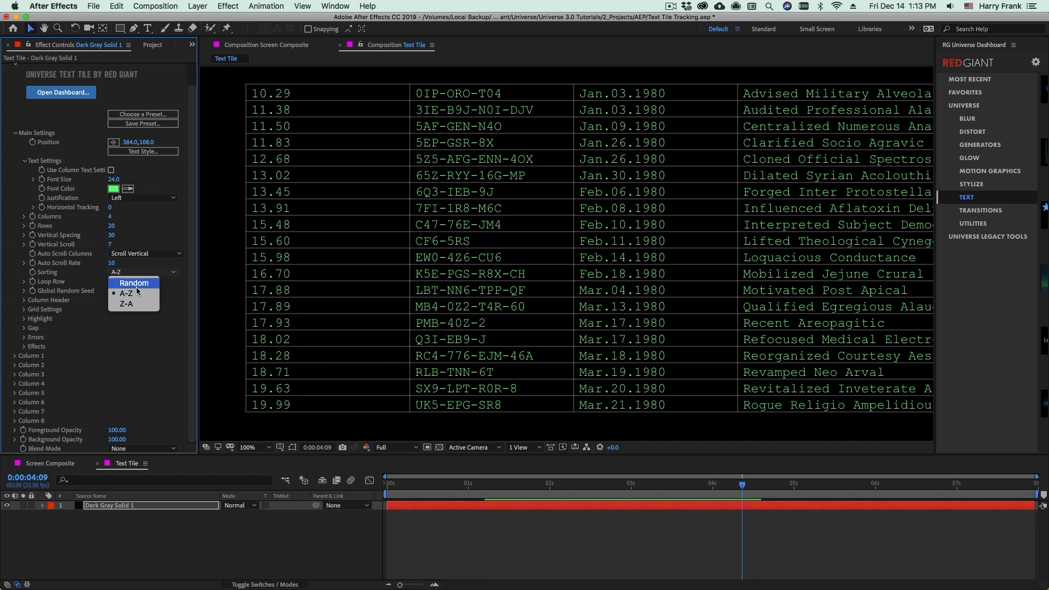
click(627, 330)
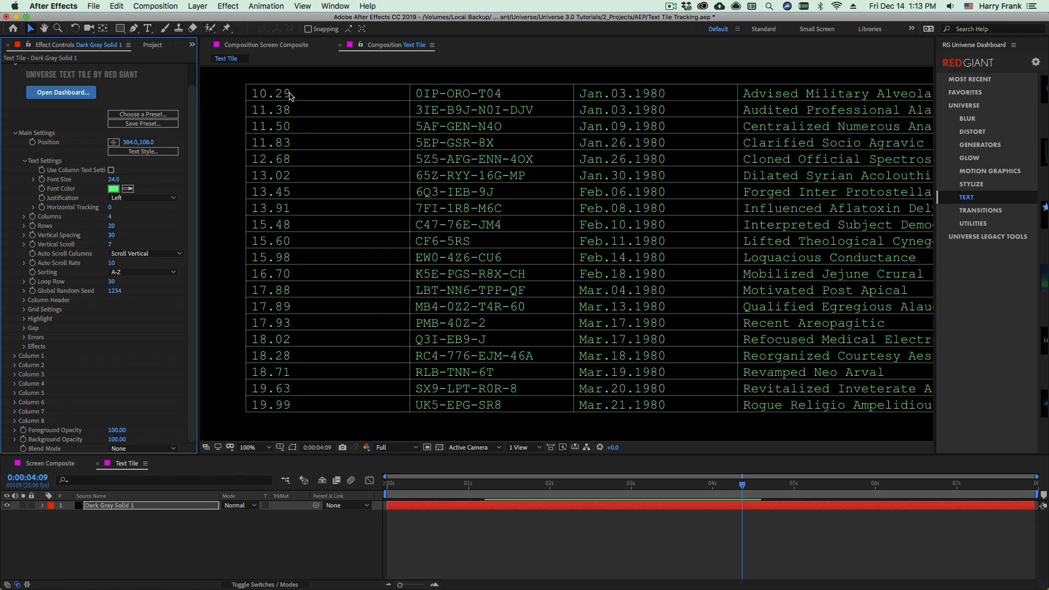
click(145, 272)
click(153, 280)
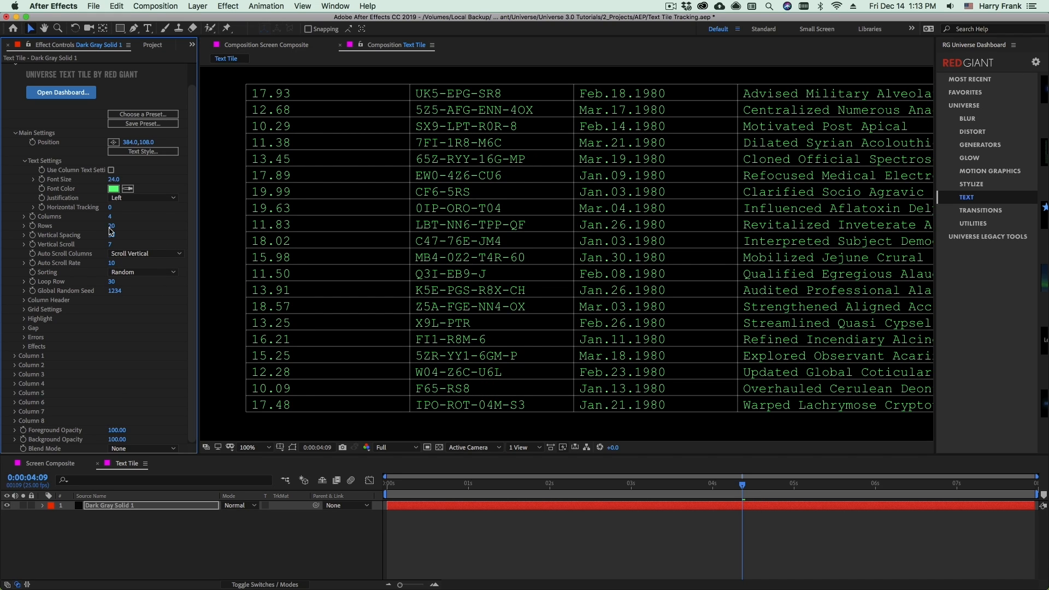
click(115, 282)
text(1)
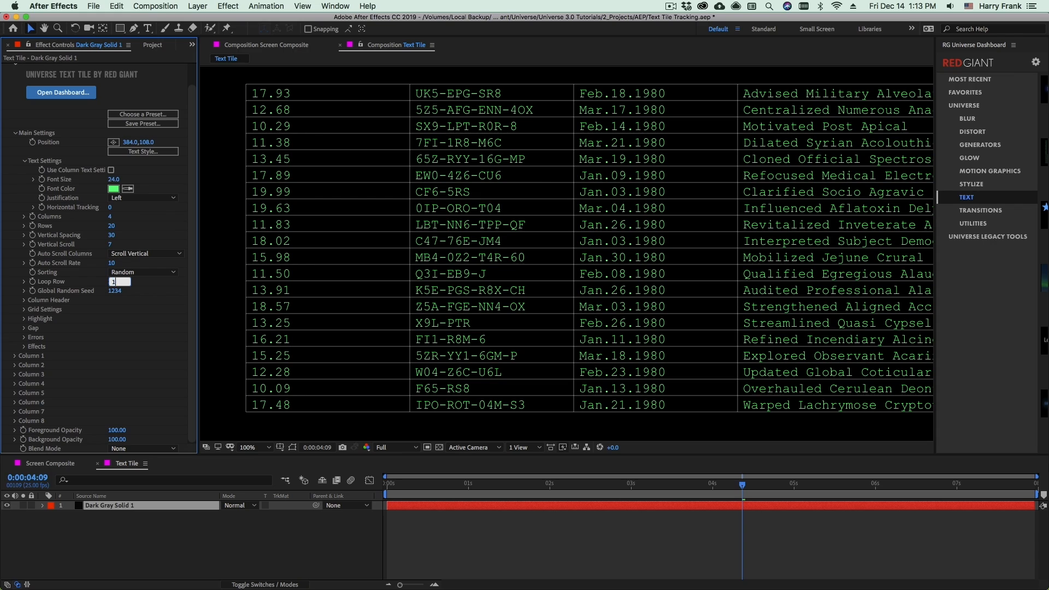
text(0)
key(Return)
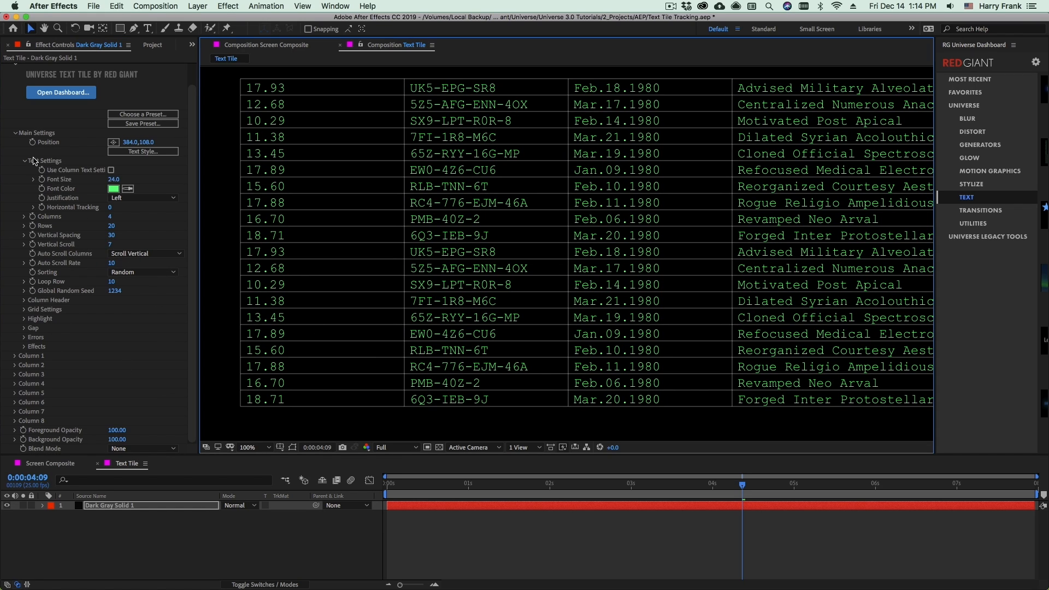
Step: Set the table's font to Charles Wright Medium in the text style settings
key(space)
drag(389, 208, 386, 212)
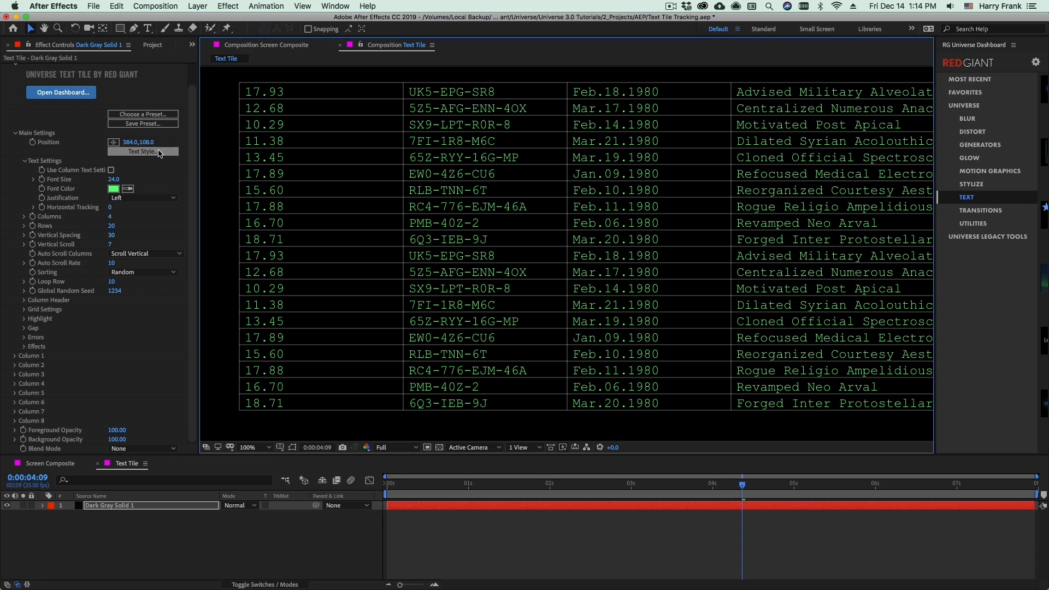
click(130, 154)
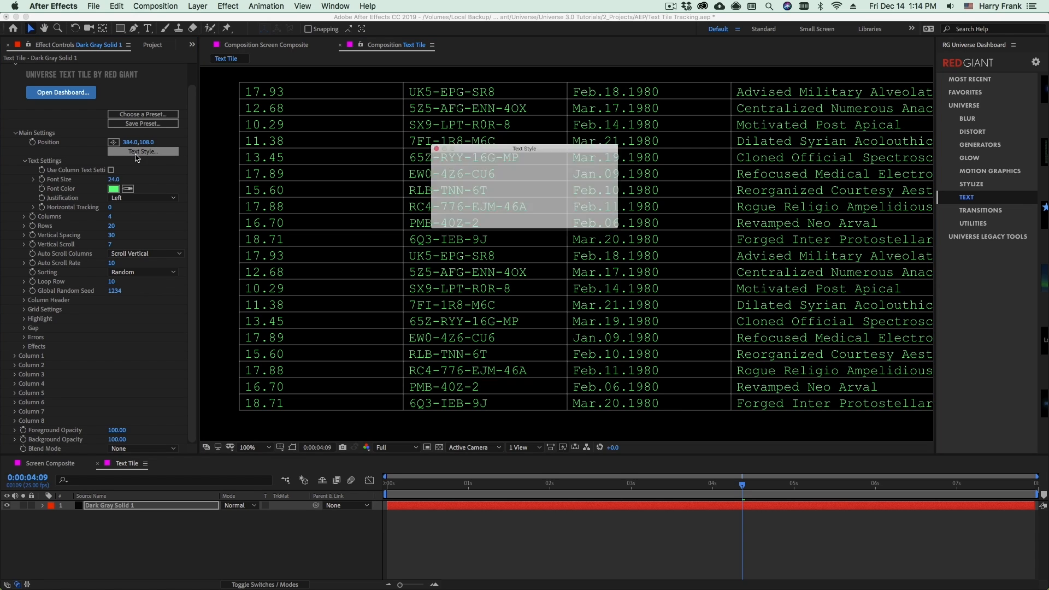
click(513, 171)
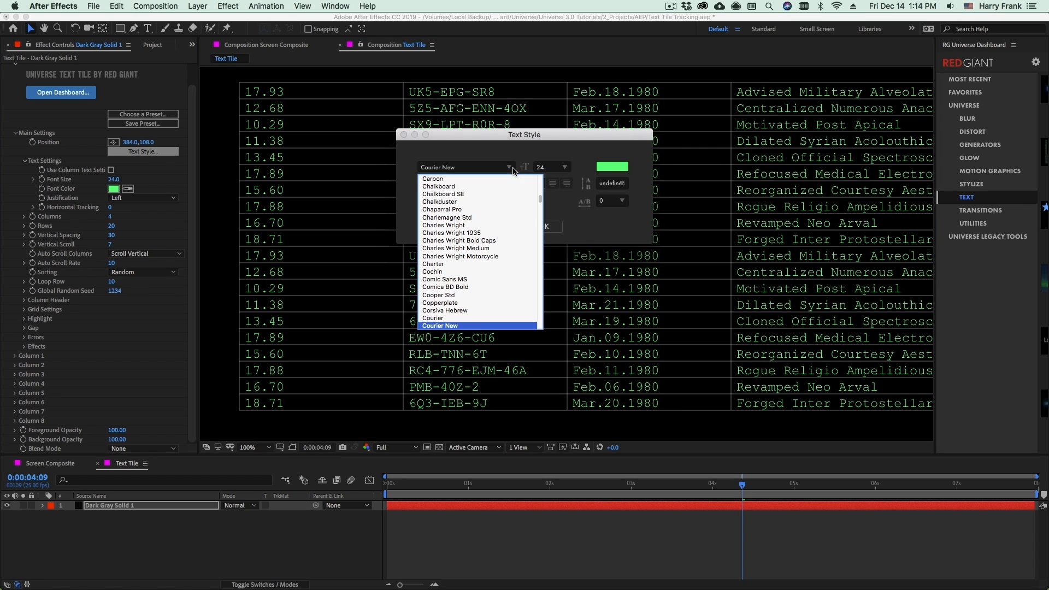
scroll(506, 257, down, 3)
scroll(506, 256, down, 3)
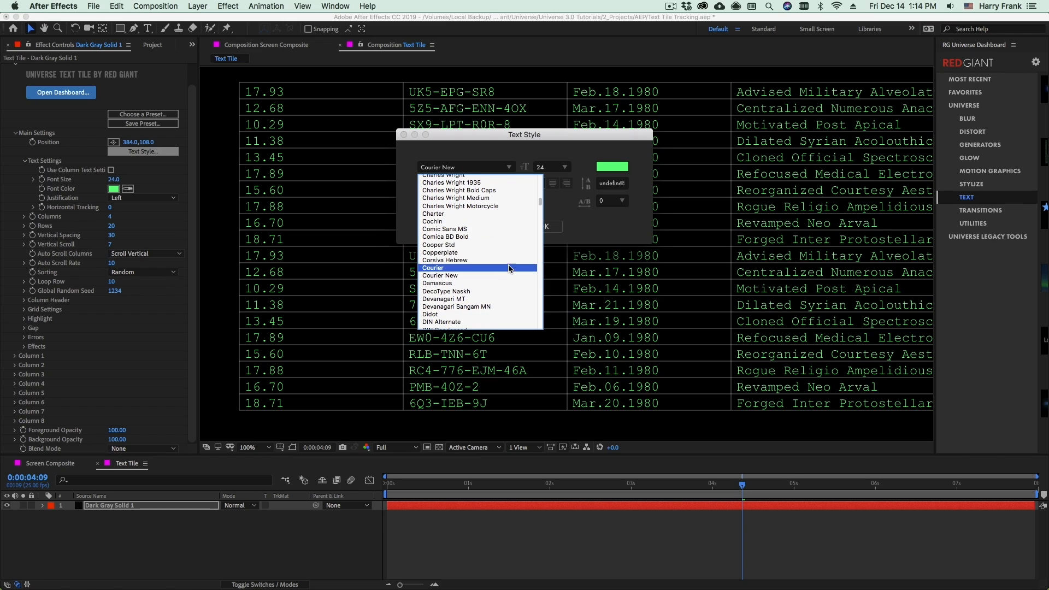
click(498, 198)
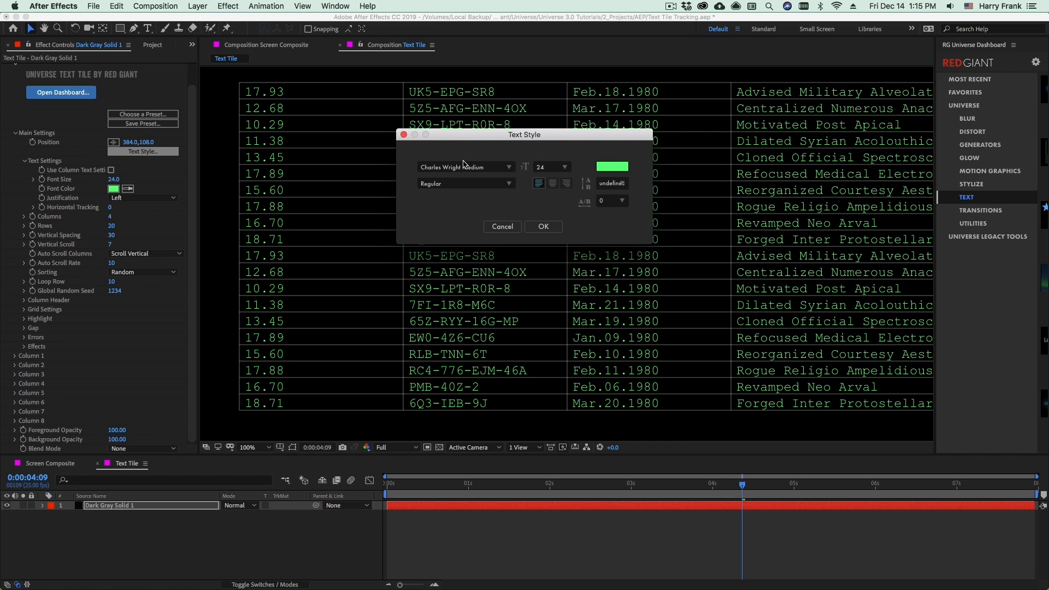
click(534, 228)
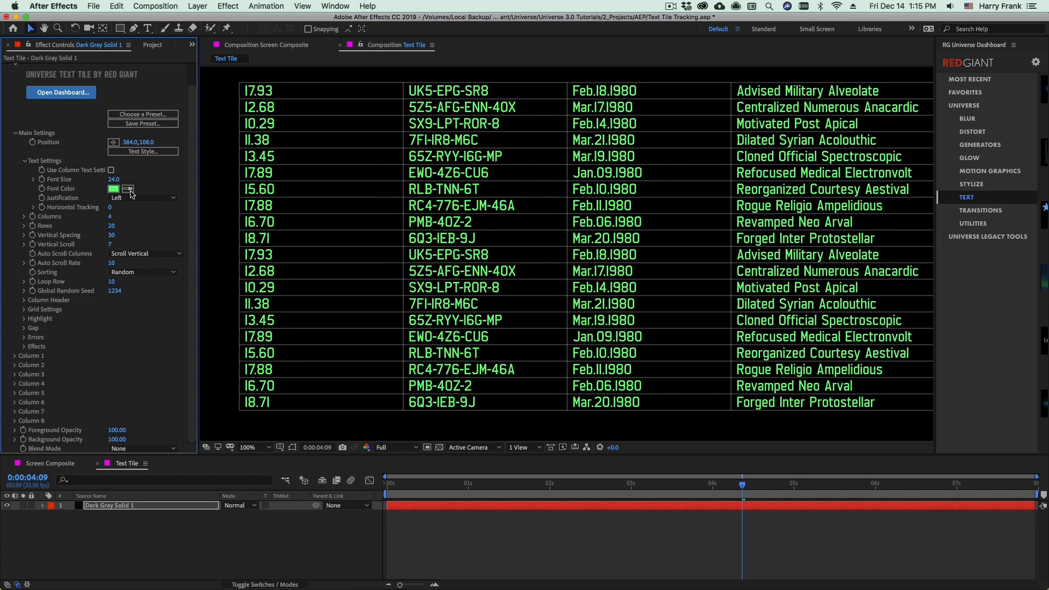
Step: Set the table text's Font Size to 16 and its Font Color to light blue
click(114, 179)
key(Return)
click(113, 189)
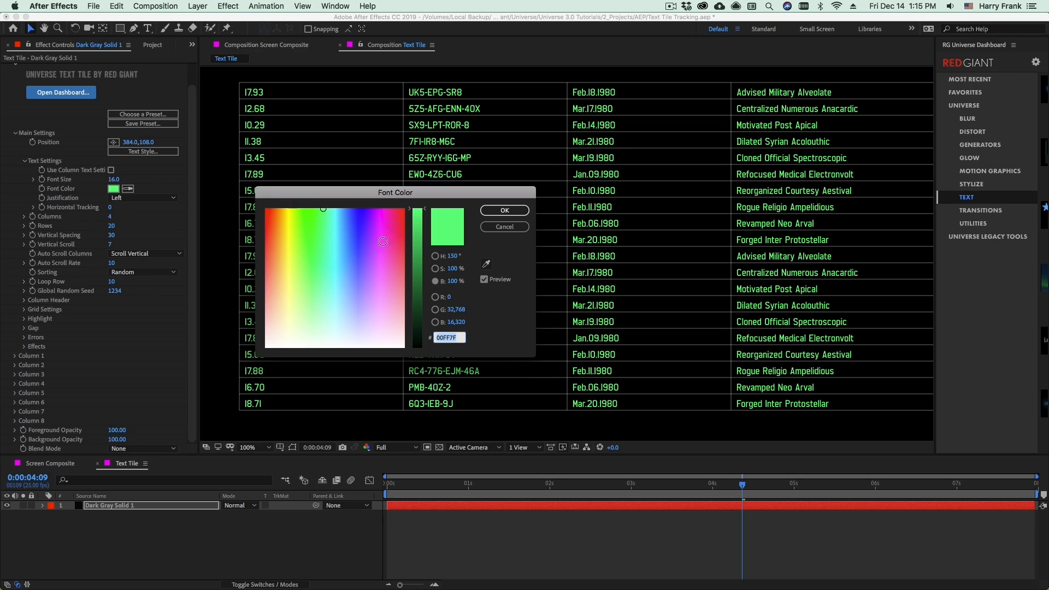
click(338, 221)
key(Return)
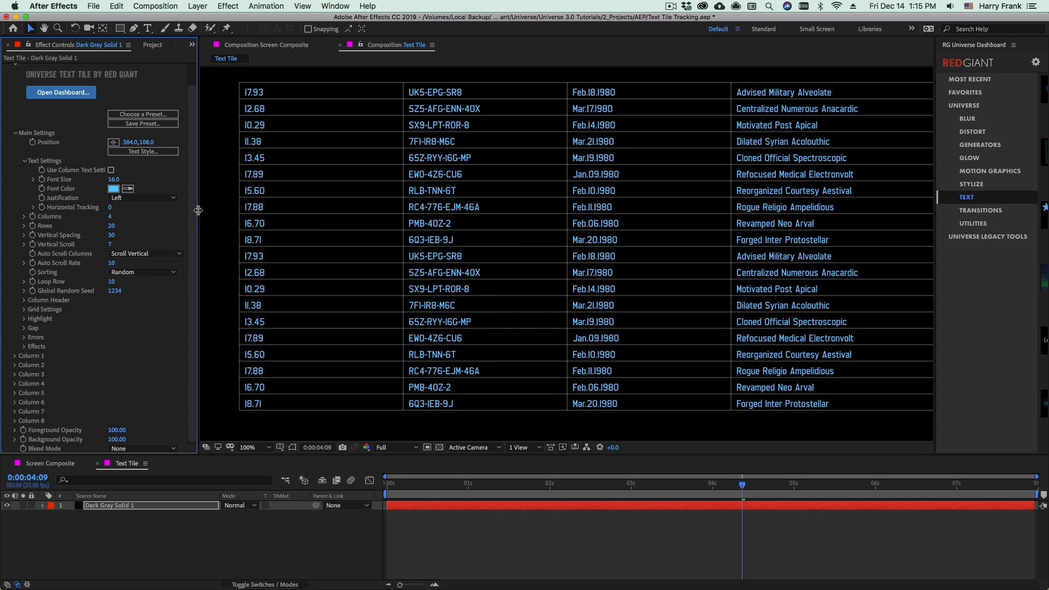
Step: Try adjusting the Horizontal Tracking of the table text and return it to 0
click(112, 209)
key(Down)
click(170, 218)
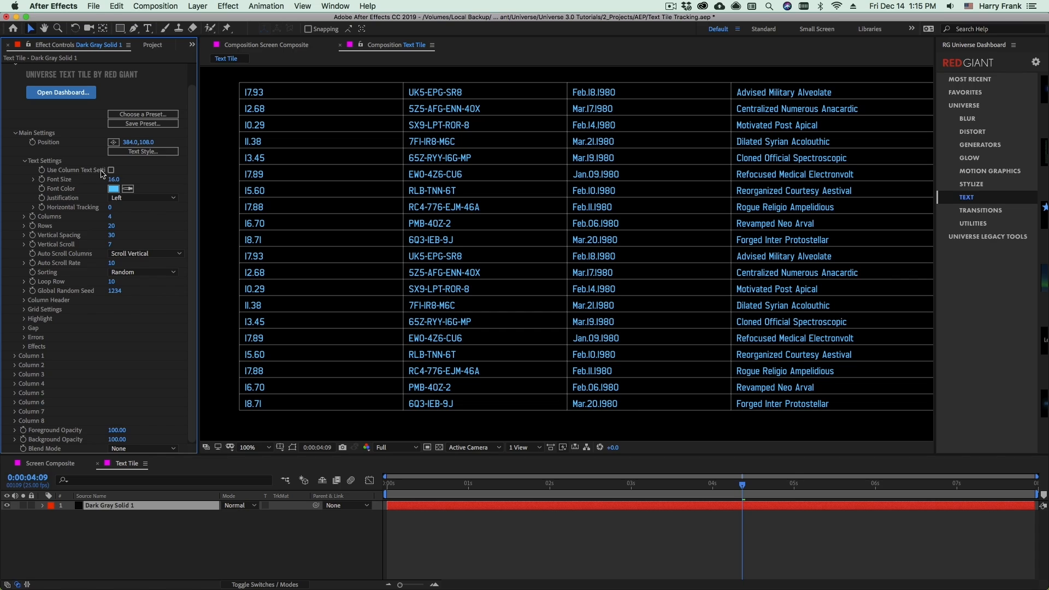
Step: Try Use Column Text Settings on the table text and switch it off again
key(grave)
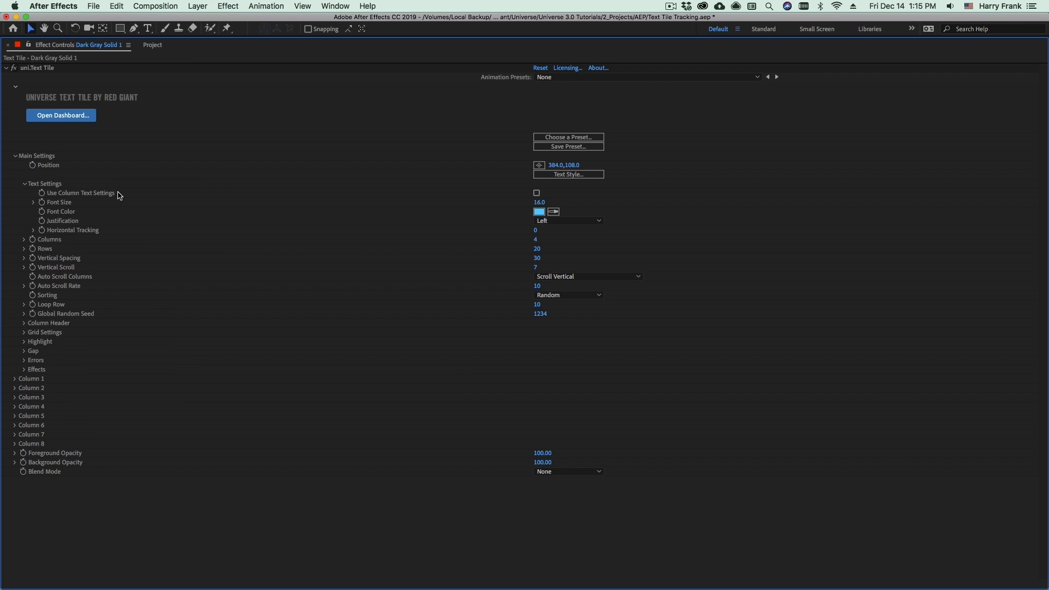
key(grave)
click(111, 193)
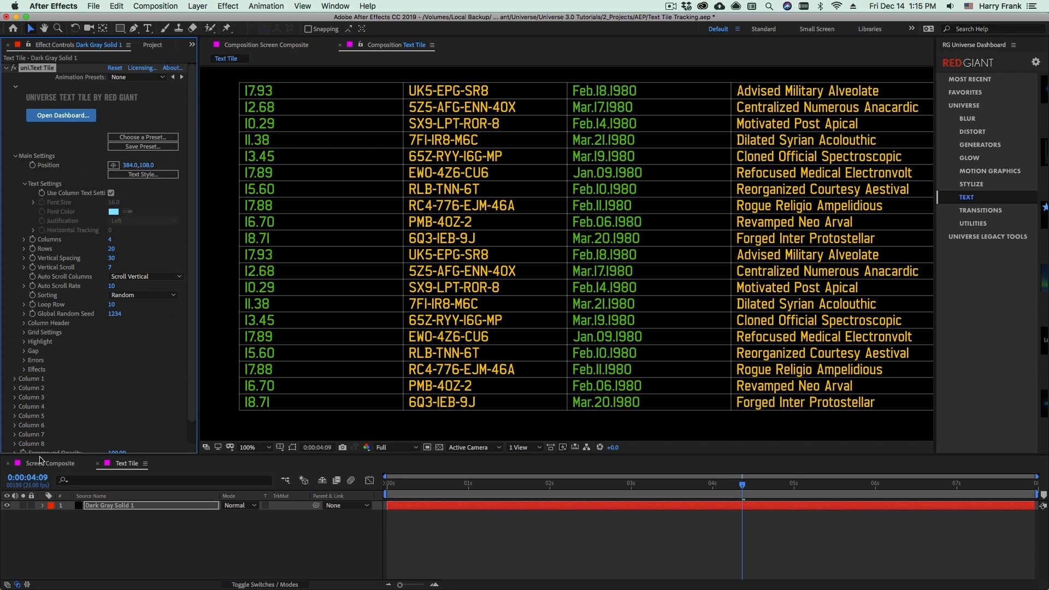
click(111, 193)
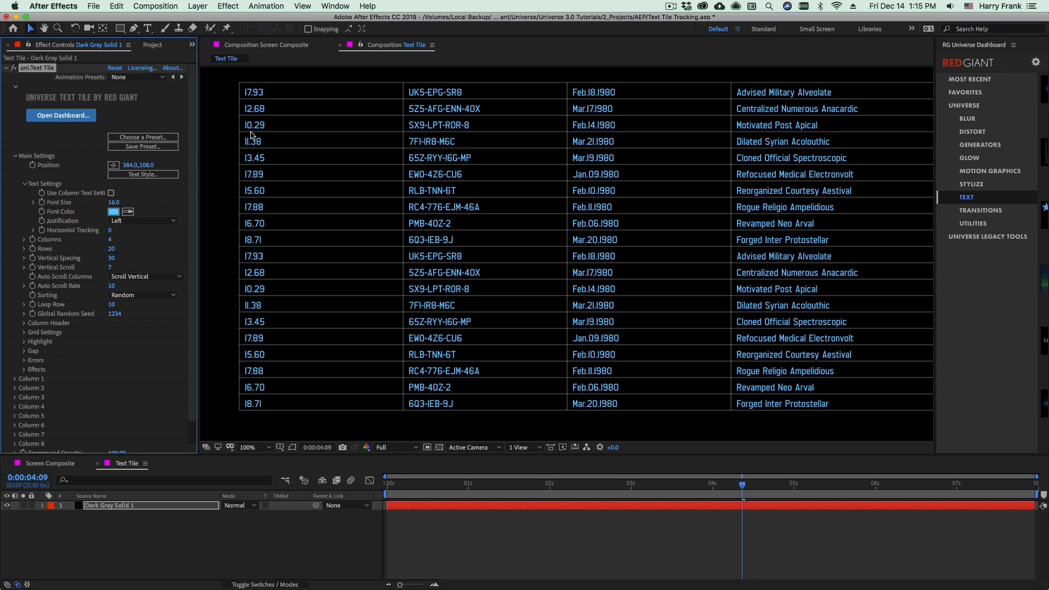
Step: Enable Use Header to add a column header row to the table
drag(411, 192, 420, 183)
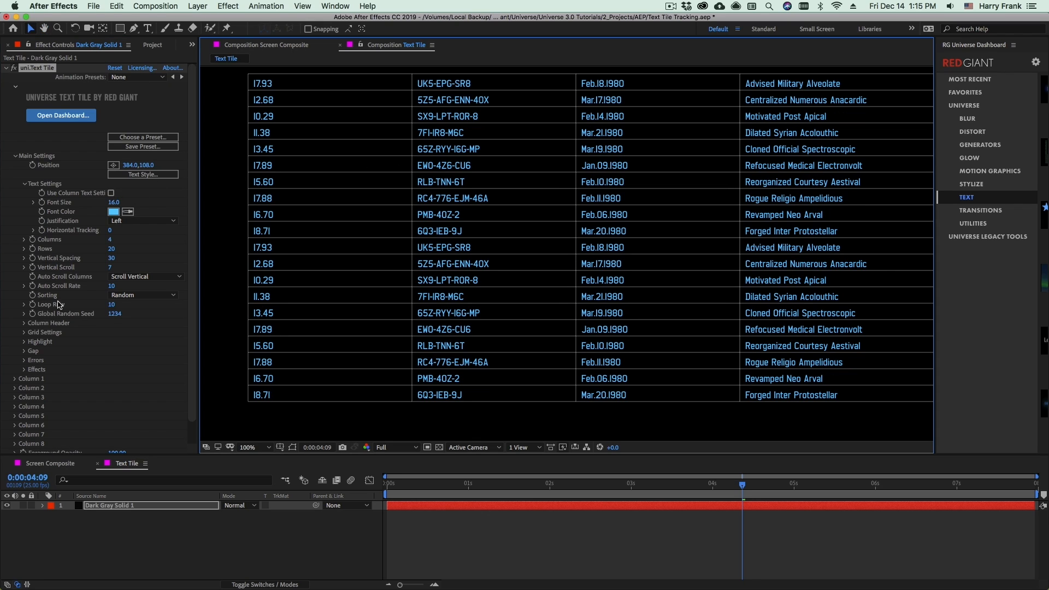
click(24, 322)
scroll(55, 306, down, 2)
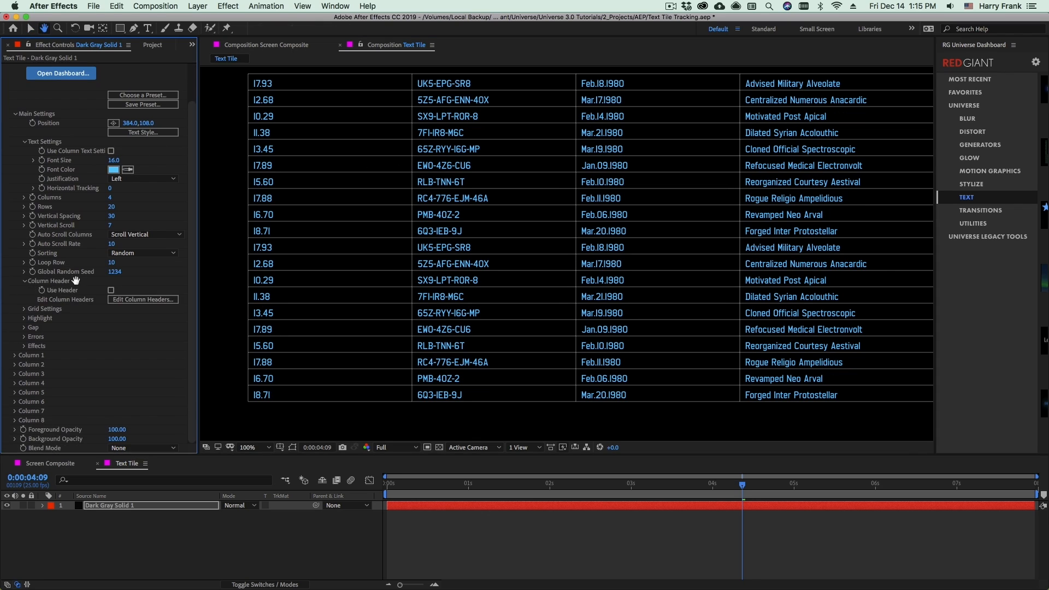
click(110, 291)
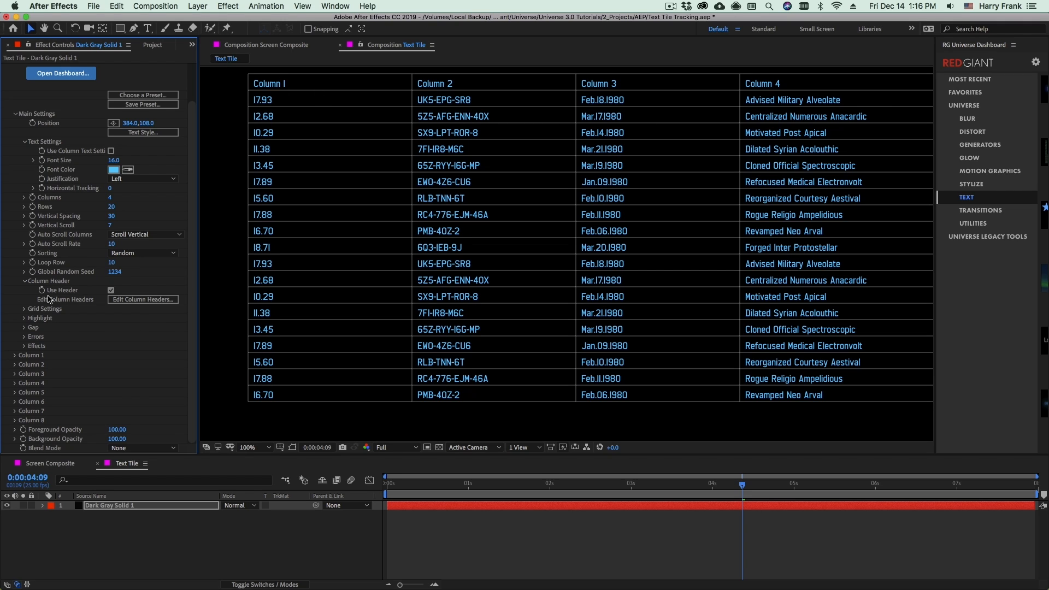
Step: Replace the column headers with Data 1, Data 2 and Data 3, and preview the scrolling table
click(136, 305)
drag(449, 150, 450, 193)
click(457, 143)
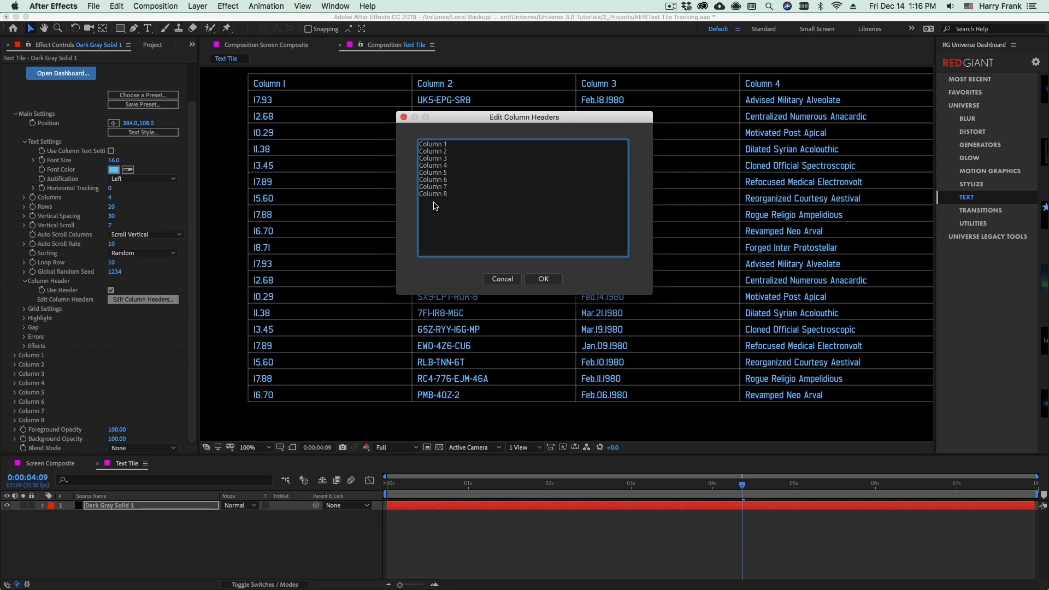
key(super+a)
text(D)
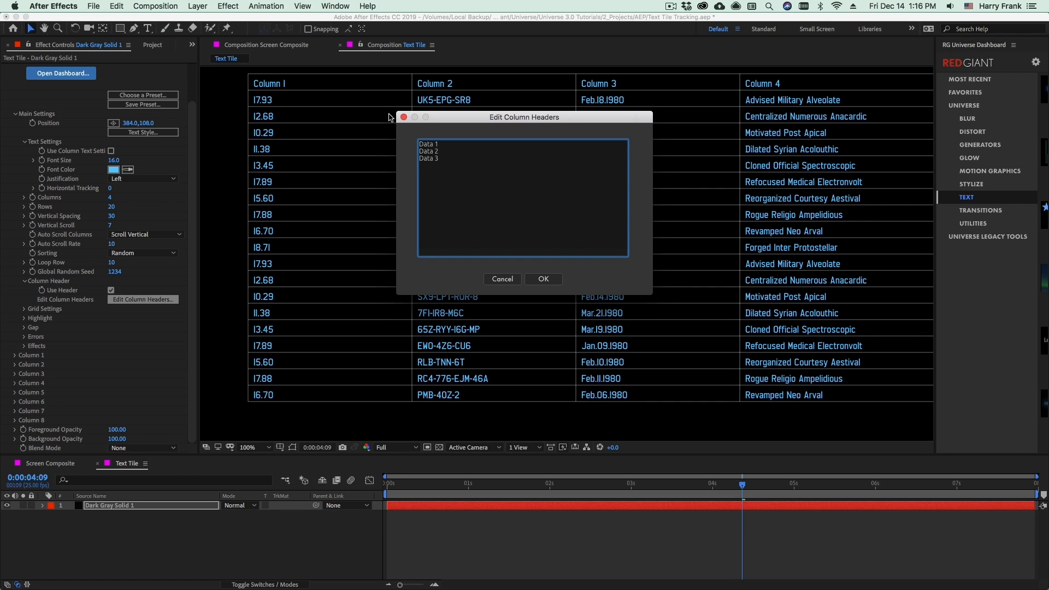
click(543, 279)
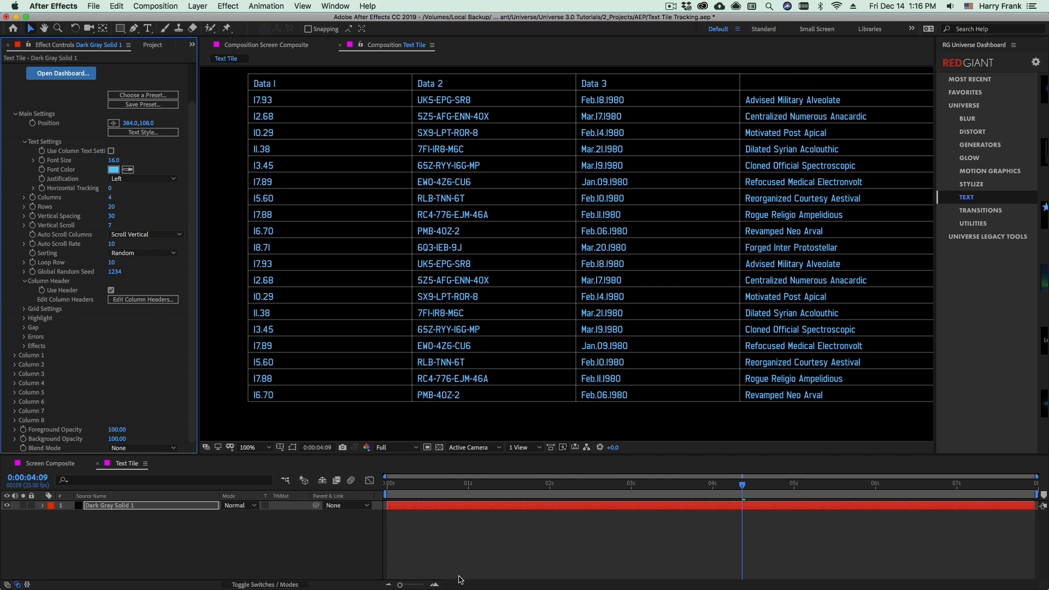
drag(451, 495, 458, 494)
key(space)
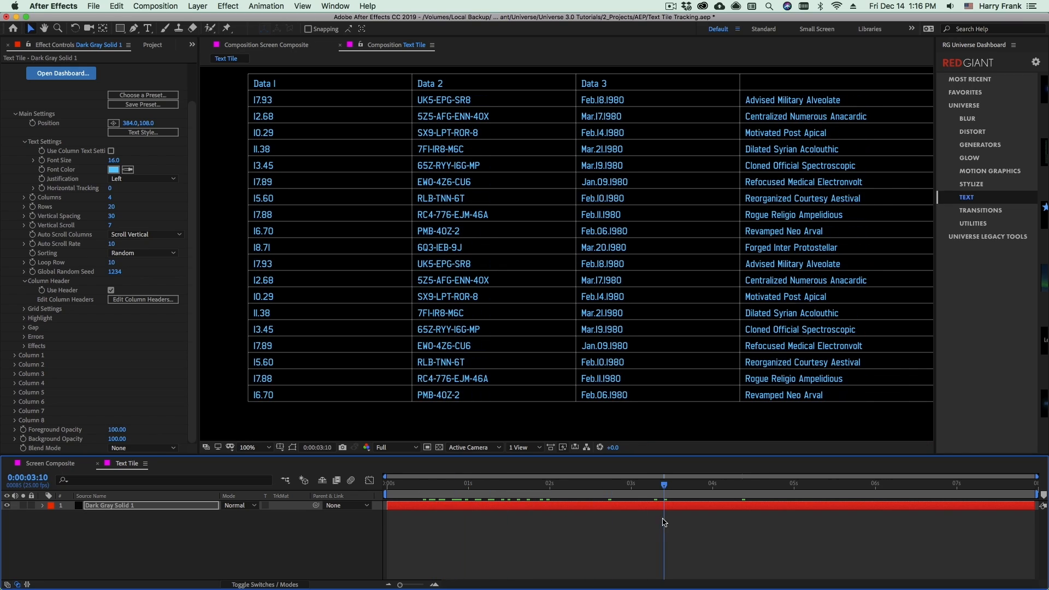
Step: Try the table without its grid and with a thinner stroke, restoring the grid with a Stroke Width of 0.50
click(24, 309)
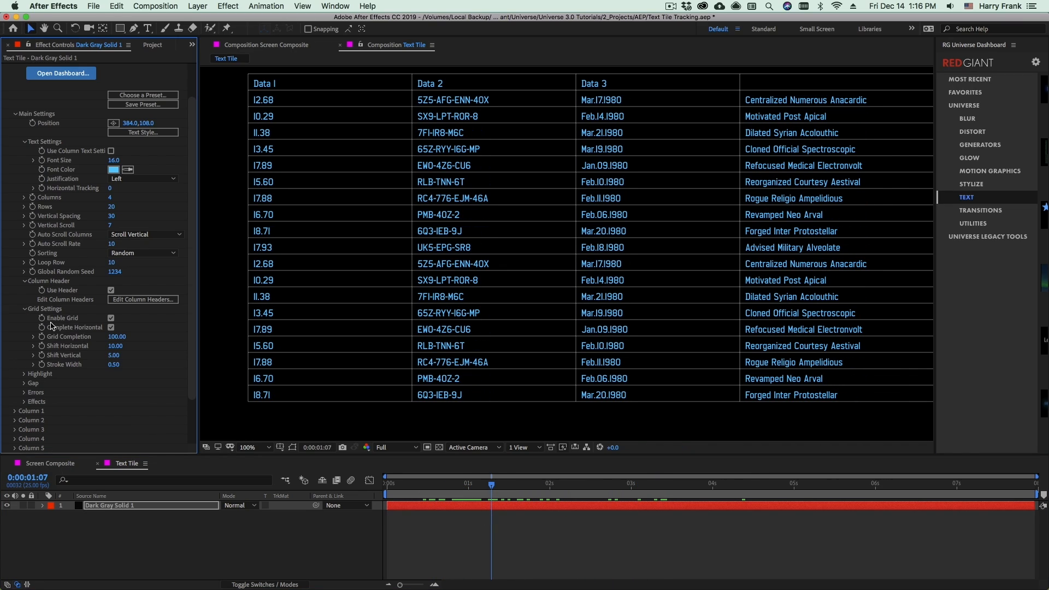
click(110, 319)
click(110, 319)
click(114, 365)
key(Return)
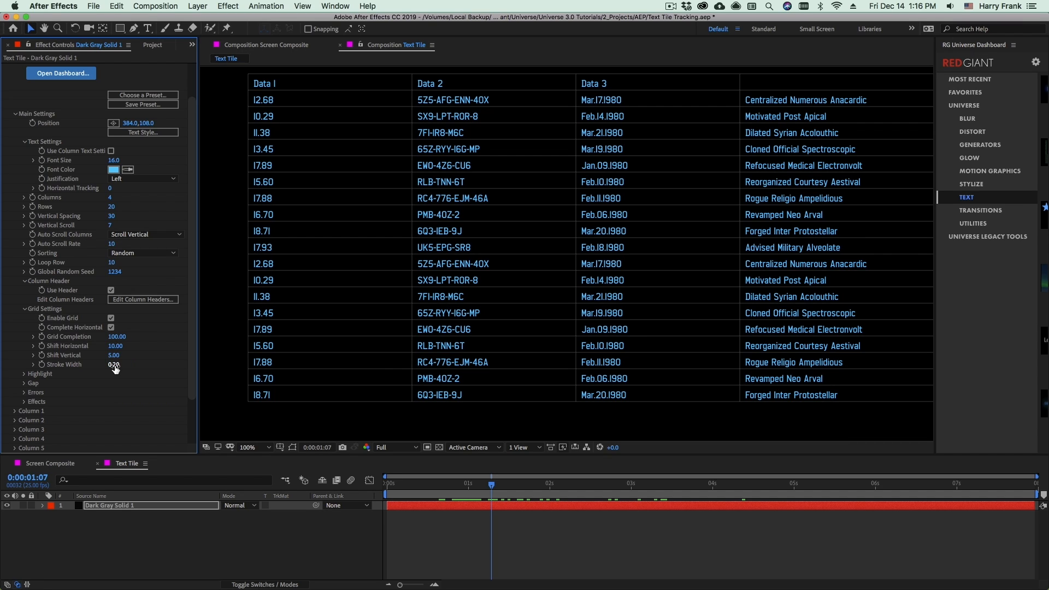
drag(113, 367, 123, 366)
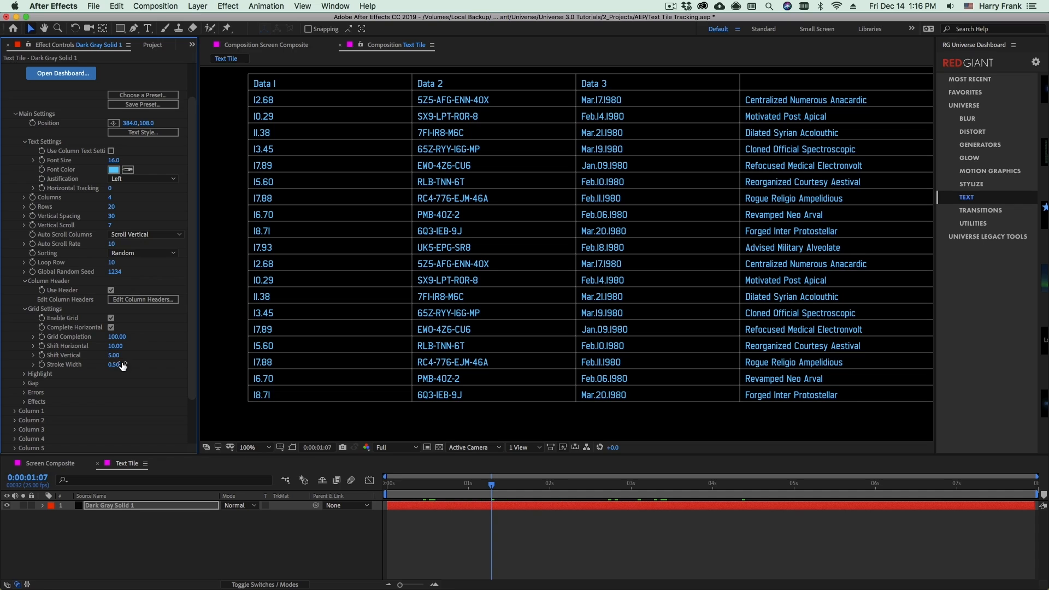
Step: Try the grid without Complete Horizontal and with a different Grid Completion, and restore both settings
click(108, 328)
click(111, 328)
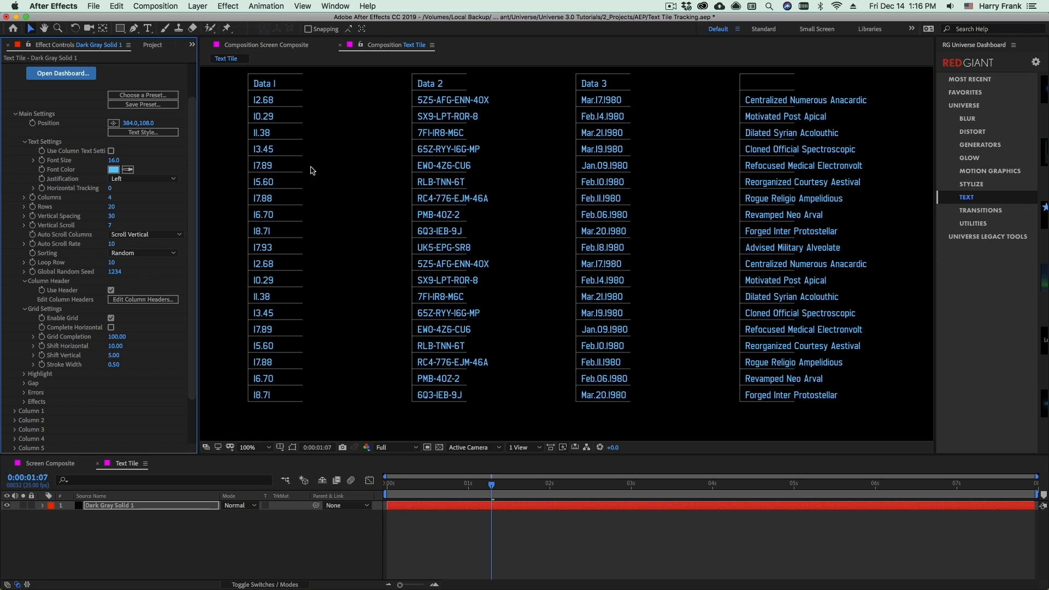
drag(133, 335, 142, 367)
key(super+z)
key(super+z)
click(111, 327)
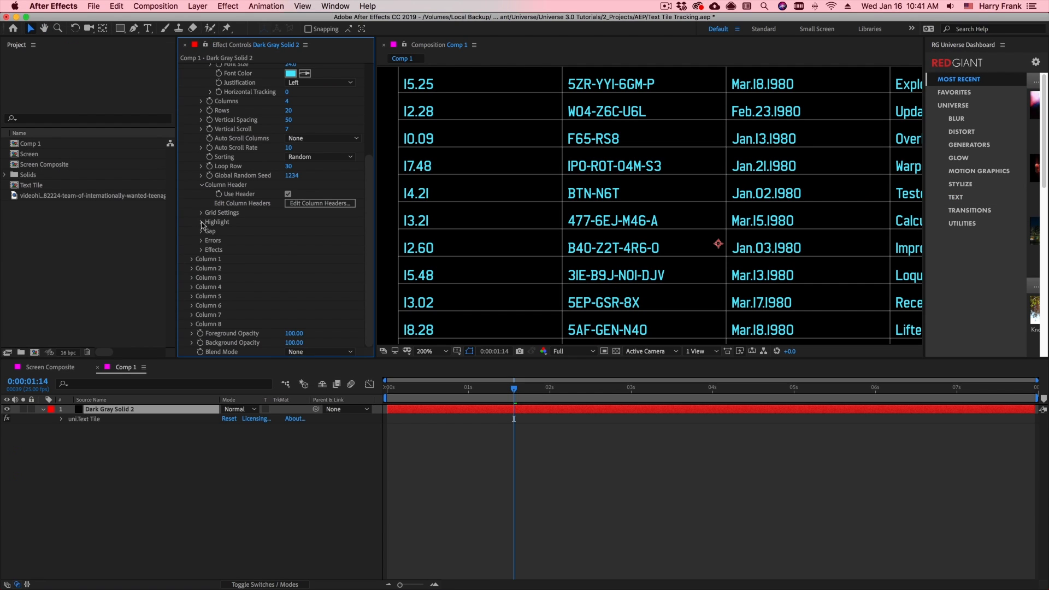
Step: Enable the table's highlight with Highlight Row at 6 and Highlight Column at 2
click(201, 222)
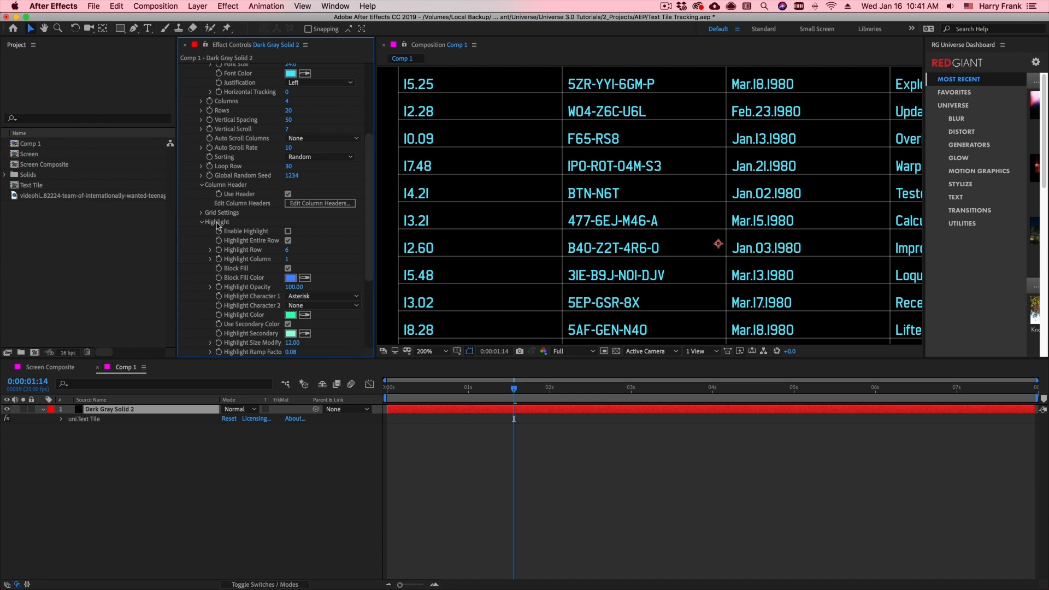
click(288, 232)
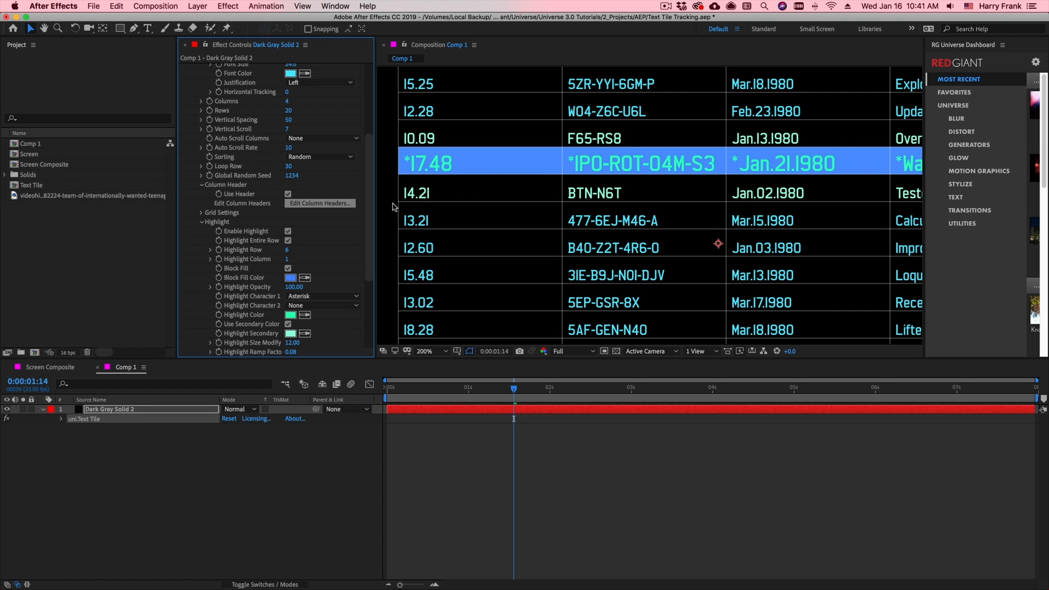
click(290, 250)
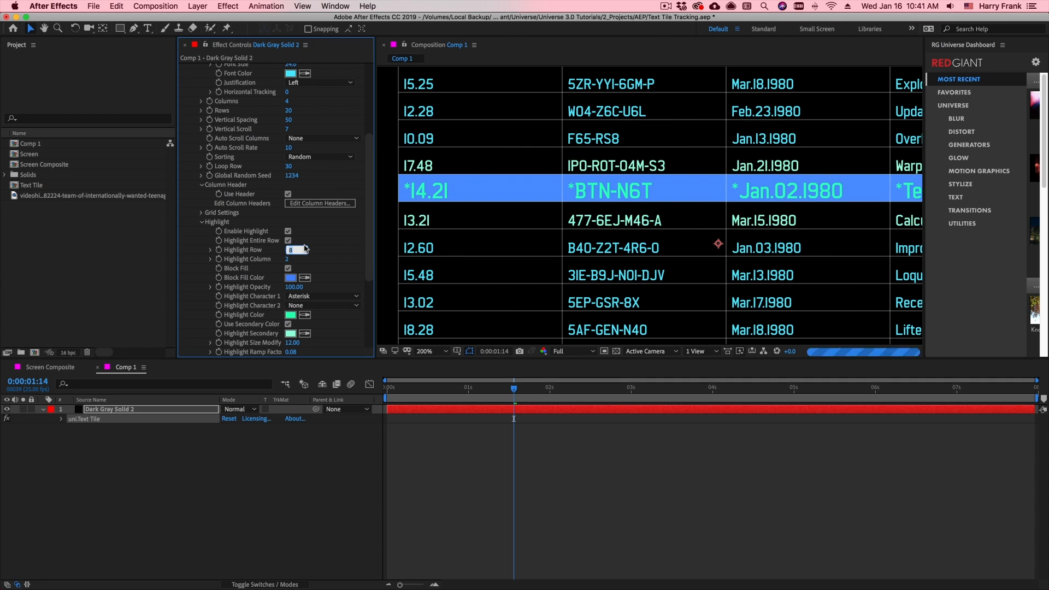
click(331, 222)
Step: Try highlighting single cells in different columns, returning to Highlight Column 2 with Highlight Entire Row enabled
click(288, 241)
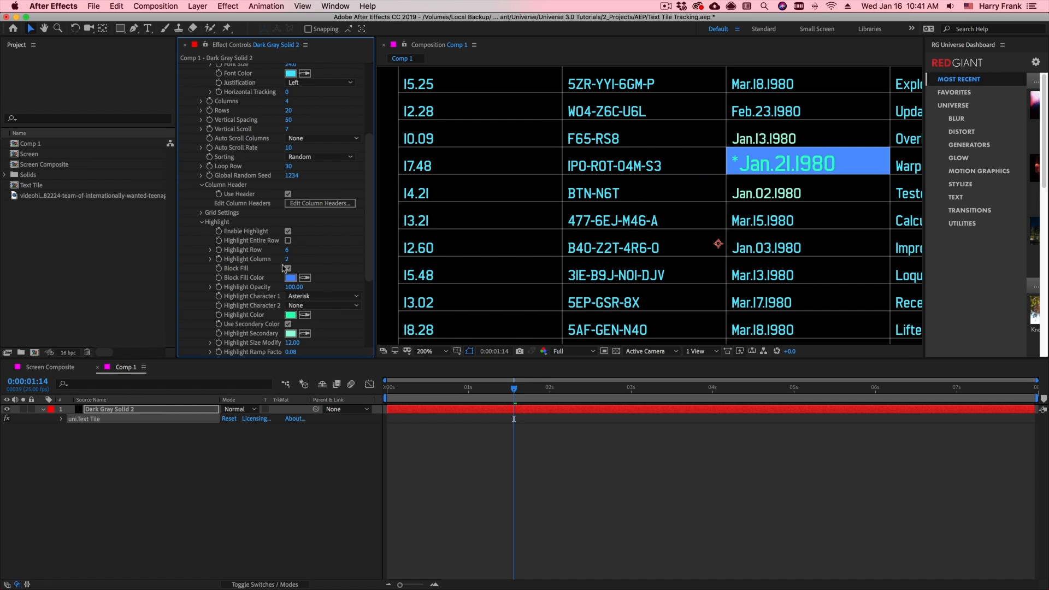
click(288, 259)
key(Down)
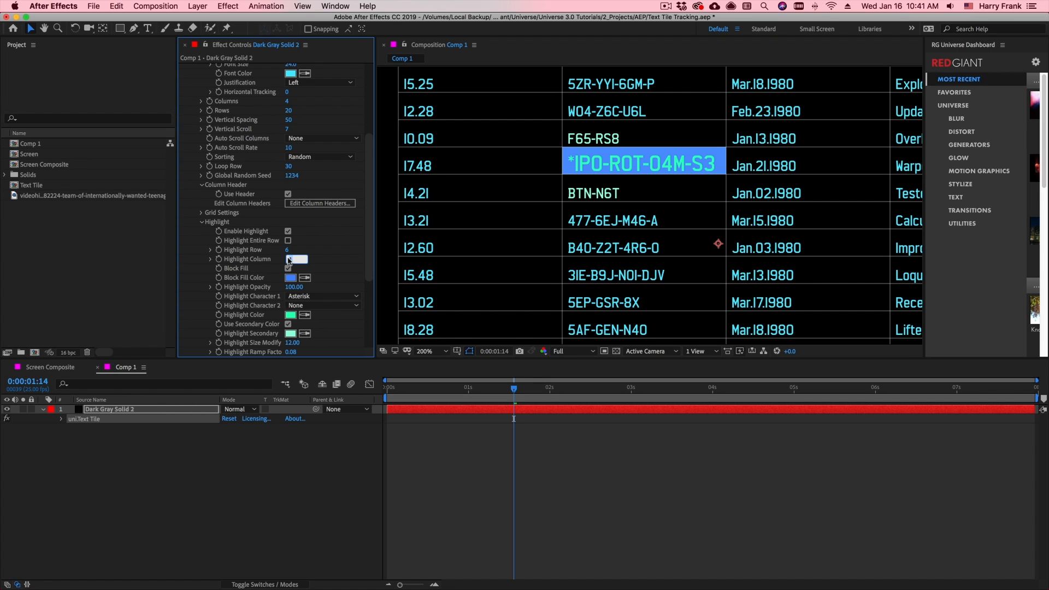
key(Down)
key(Up)
key(Up)
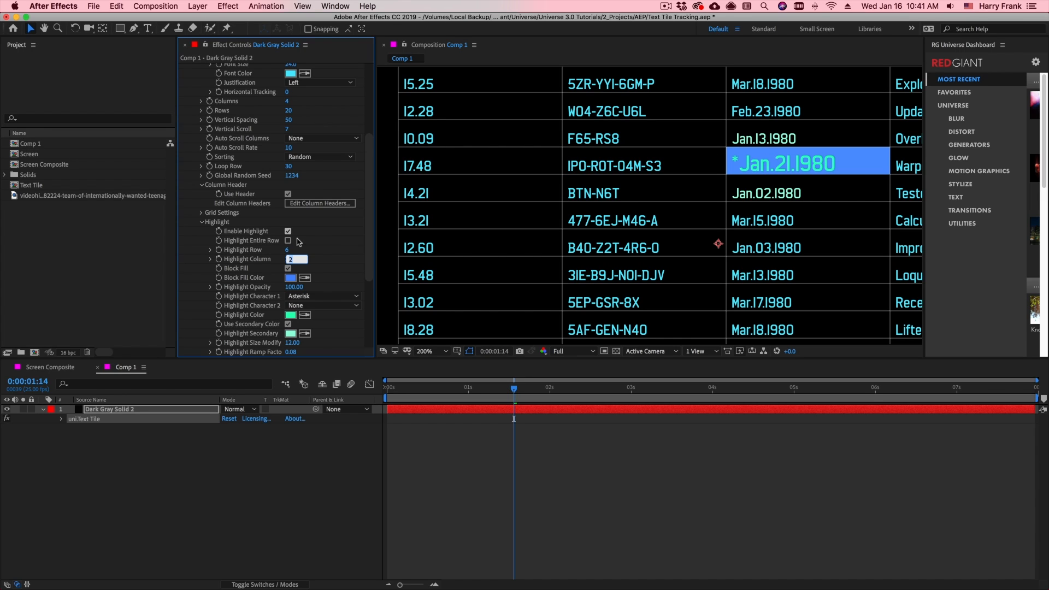
click(288, 240)
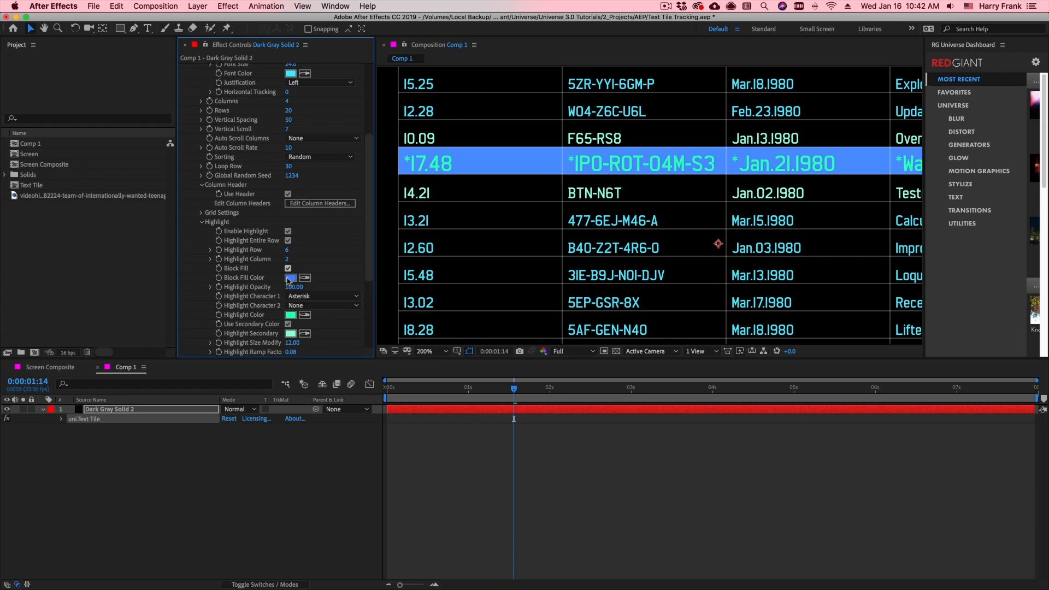
Step: Set the Highlight Opacity to 100 and both Highlight Character 1 and Highlight Character 2 to Dash
drag(294, 287, 331, 288)
click(302, 296)
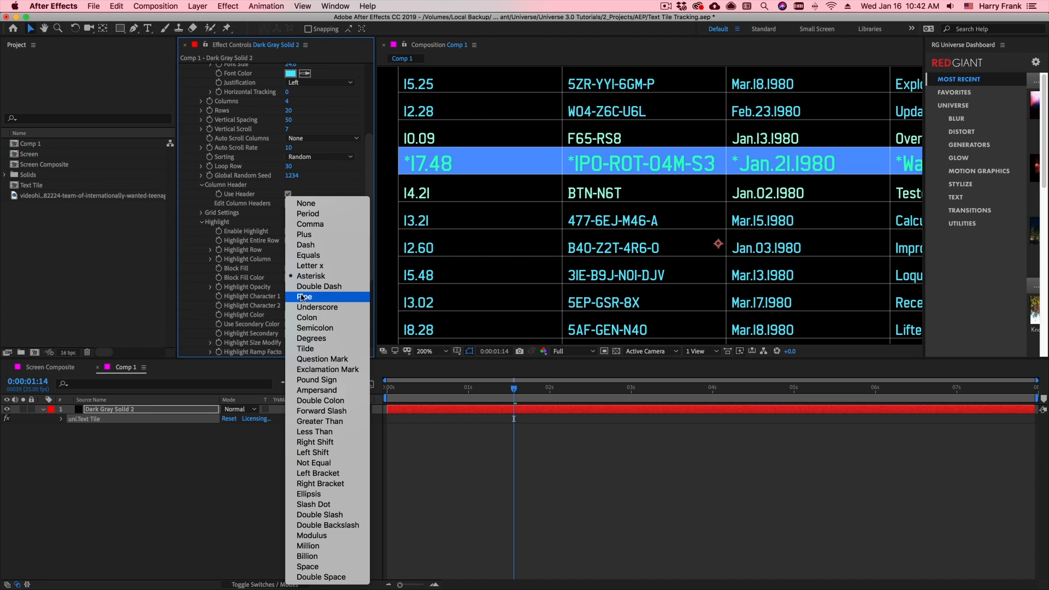
click(314, 247)
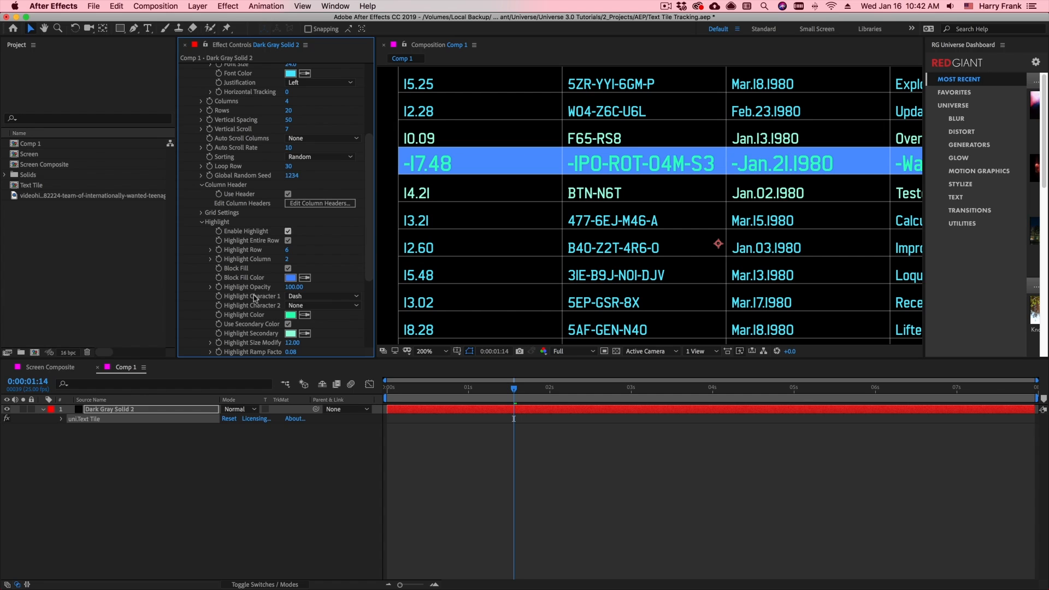
click(298, 305)
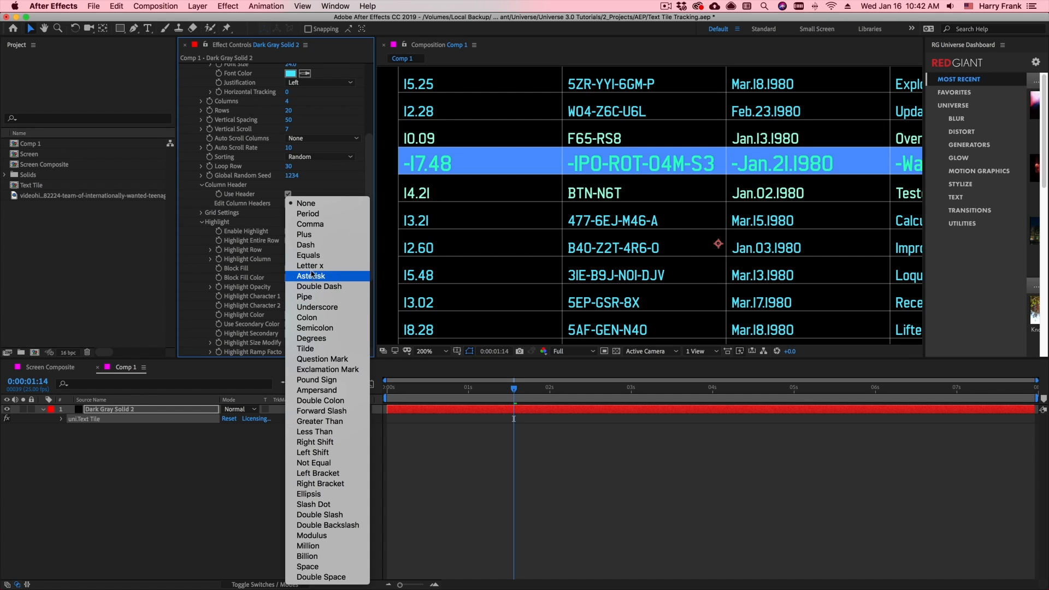
click(306, 244)
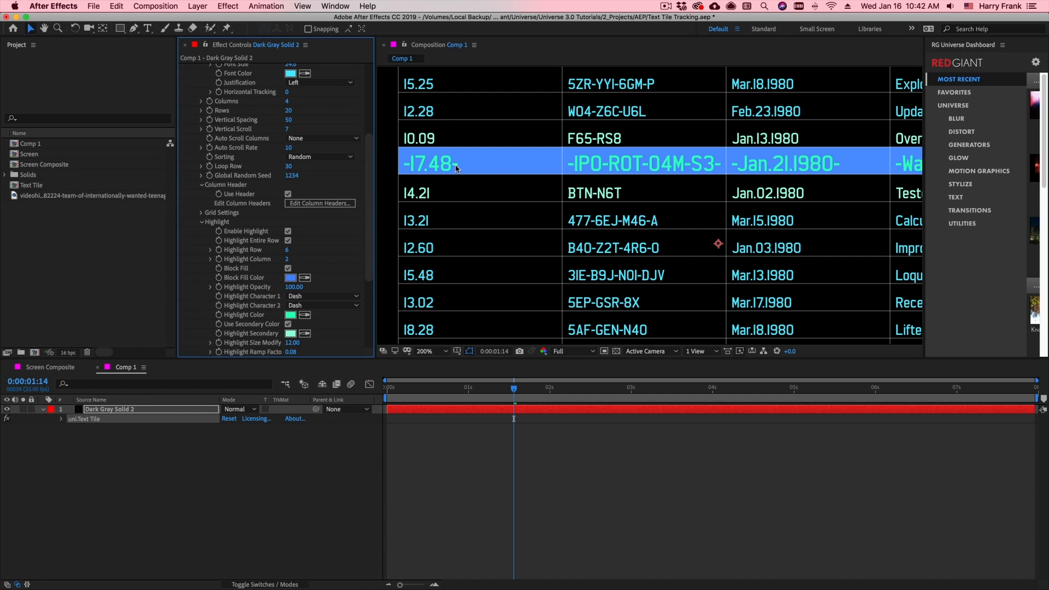
Step: Set the Highlight Color to the green 9CE523
click(290, 315)
key(Escape)
click(290, 315)
mouse_move(520, 246)
mouse_down()
mouse_move(533, 256)
mouse_move(466, 242)
mouse_up()
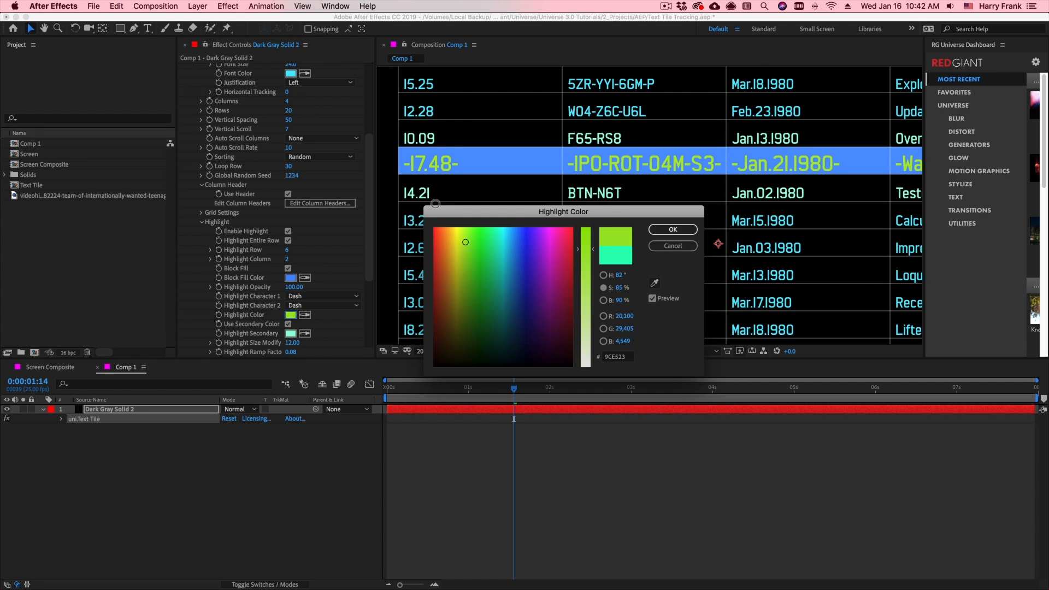
key(Return)
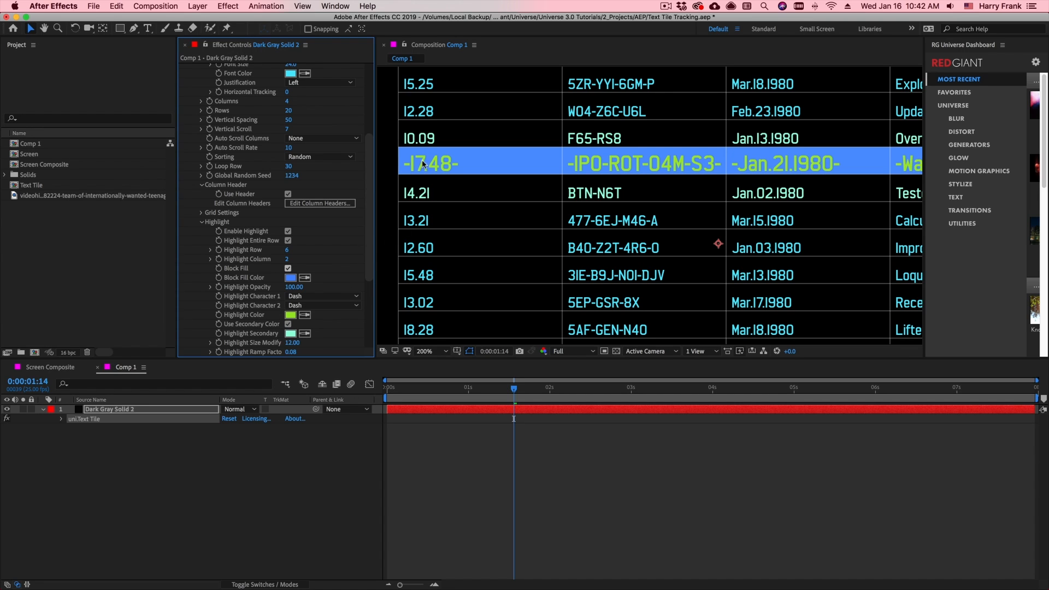
Step: Set the Highlight Secondary color to the purple B57ACF and turn off Use Secondary Color
click(290, 333)
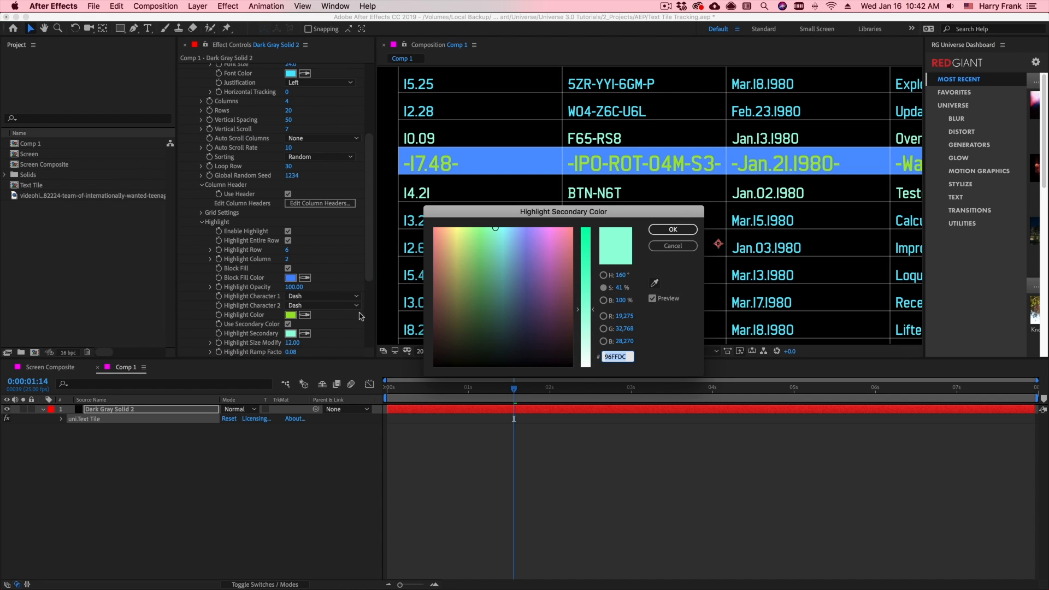
click(542, 253)
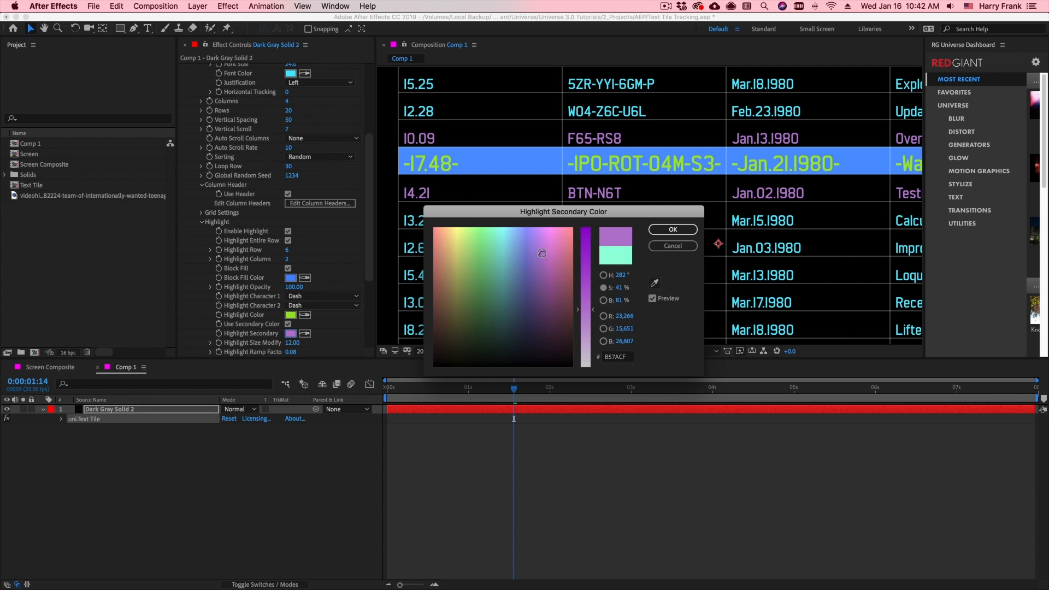
key(Return)
click(288, 324)
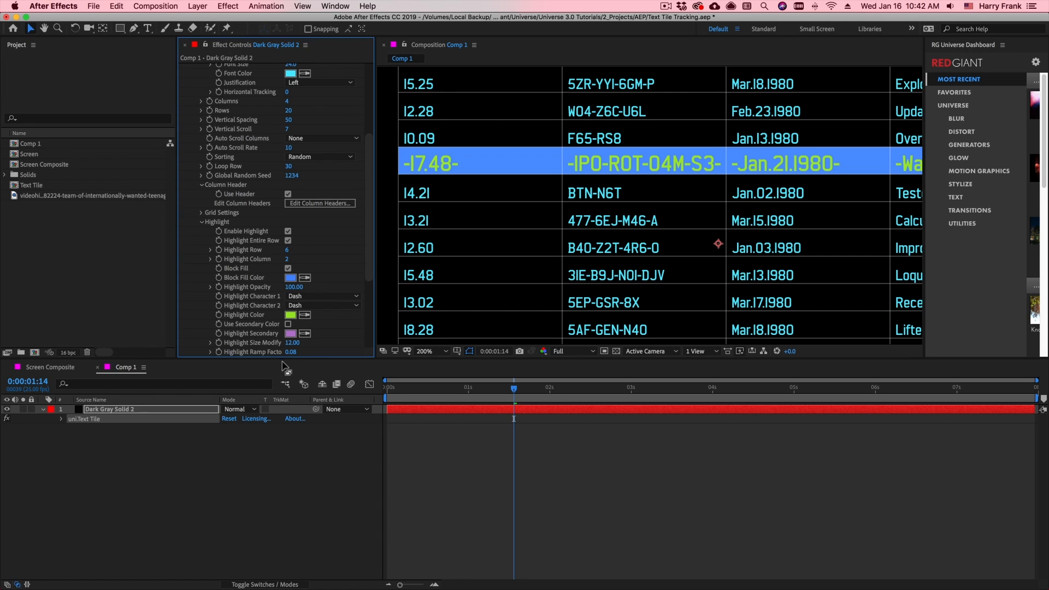
Step: Set Highlight Ramp Factor to 0.00 and Highlight Size Modify to 14.60, and disable the highlight
drag(290, 353, 395, 334)
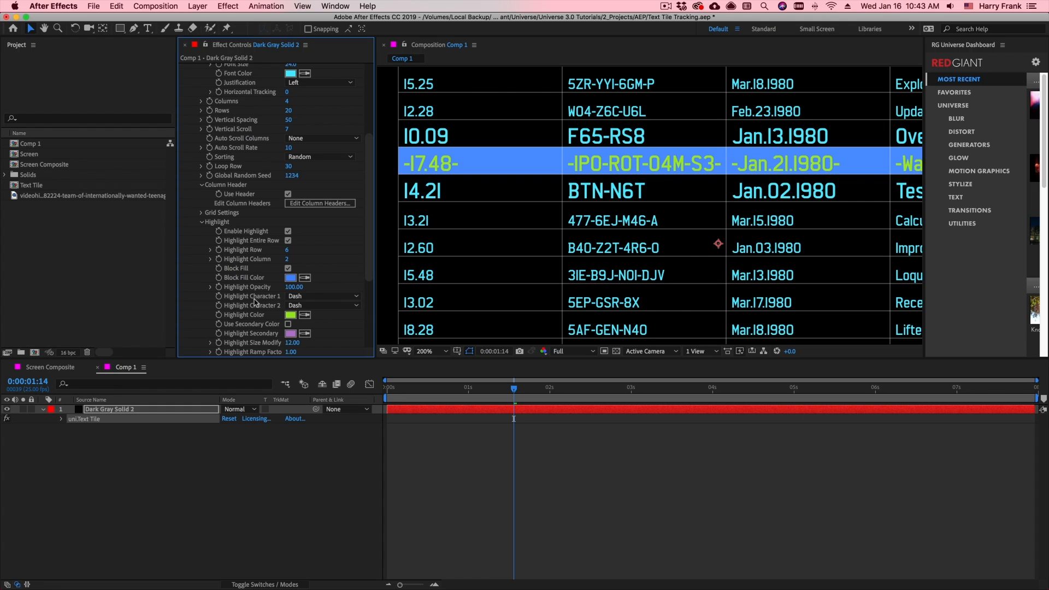
mouse_move(292, 343)
mouse_down()
mouse_move(309, 342)
mouse_move(276, 352)
mouse_up()
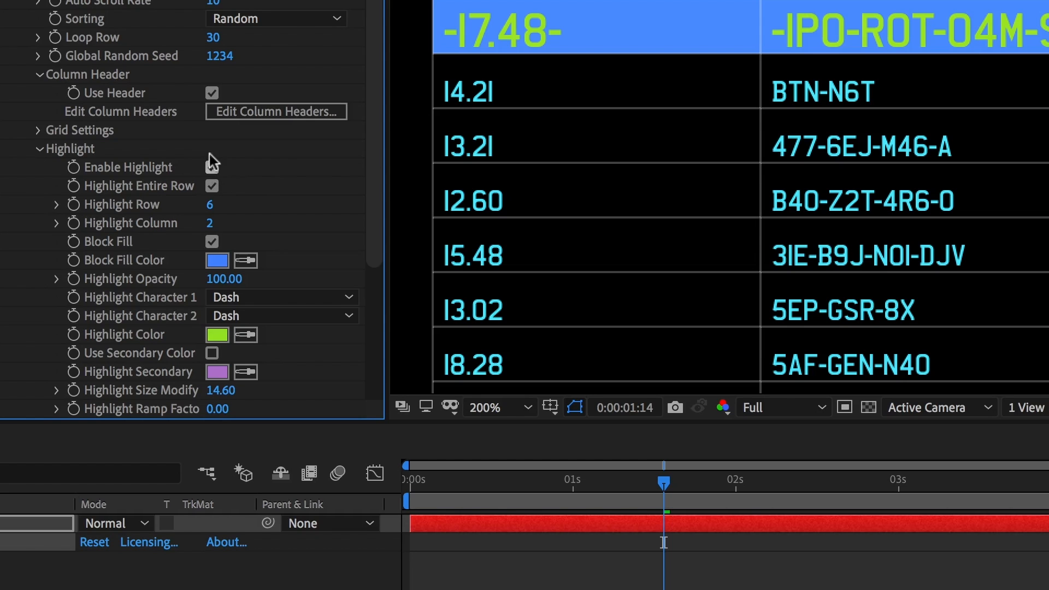
click(209, 169)
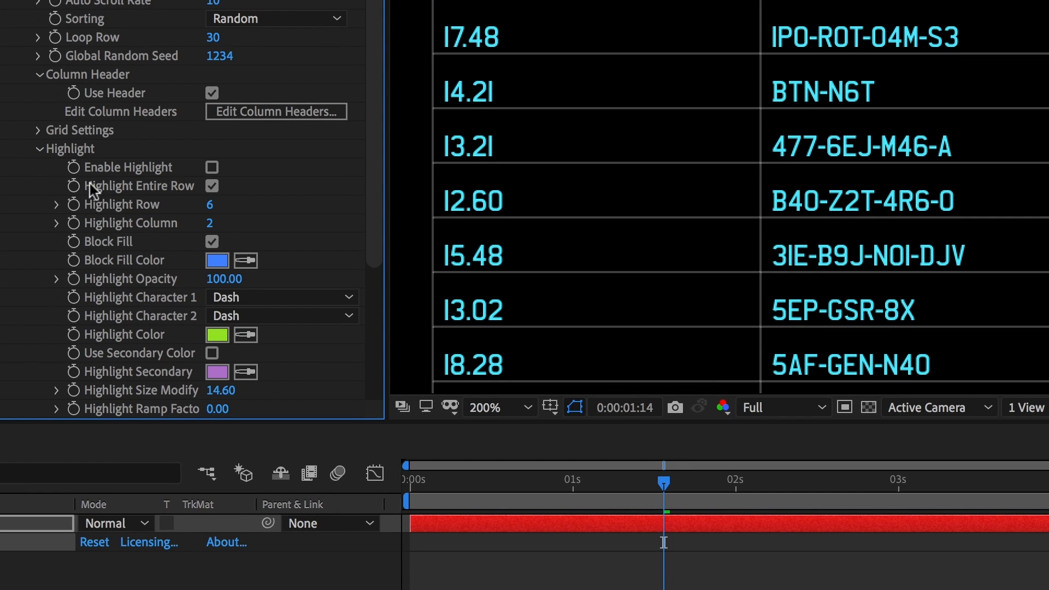
Step: Expand the Gap settings and enable the gap to blank out groups of table rows
click(38, 149)
click(36, 167)
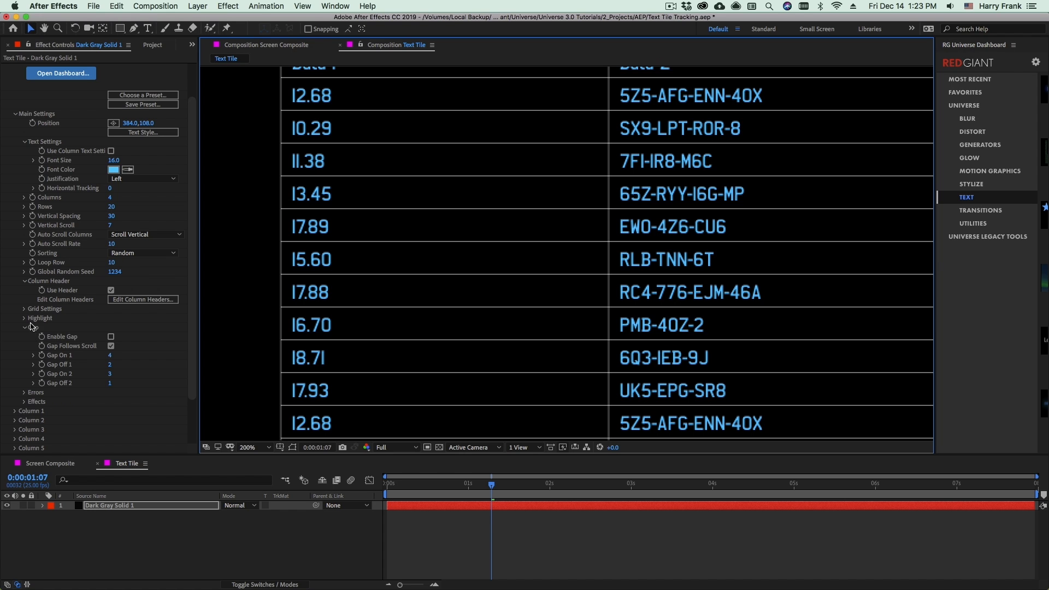
key(space)
drag(319, 224, 340, 218)
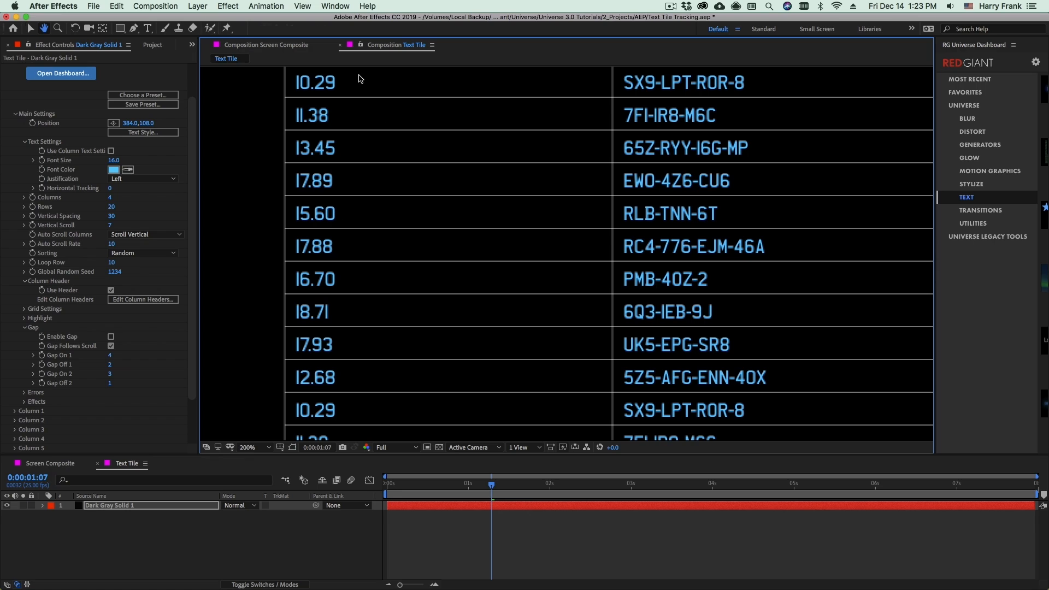
drag(349, 264, 357, 289)
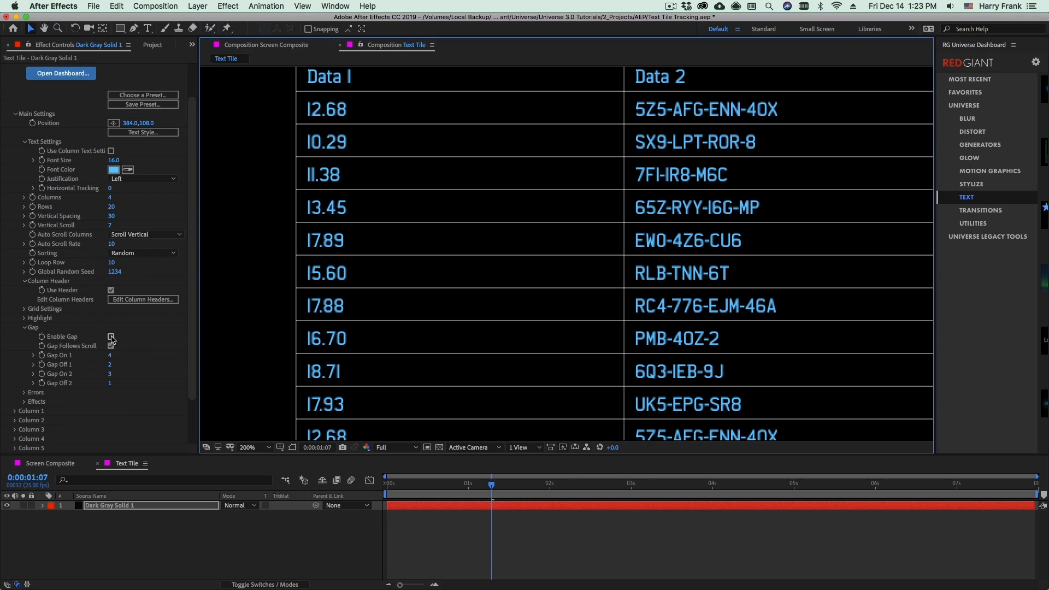
click(220, 379)
drag(752, 373, 774, 145)
drag(806, 538, 803, 407)
drag(401, 350, 392, 304)
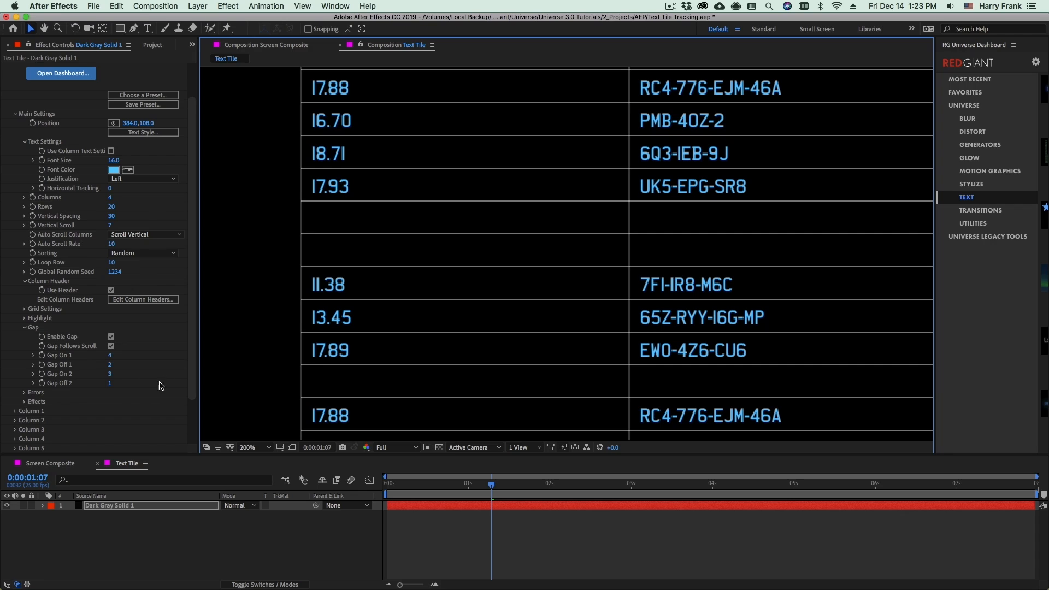
drag(352, 397, 355, 211)
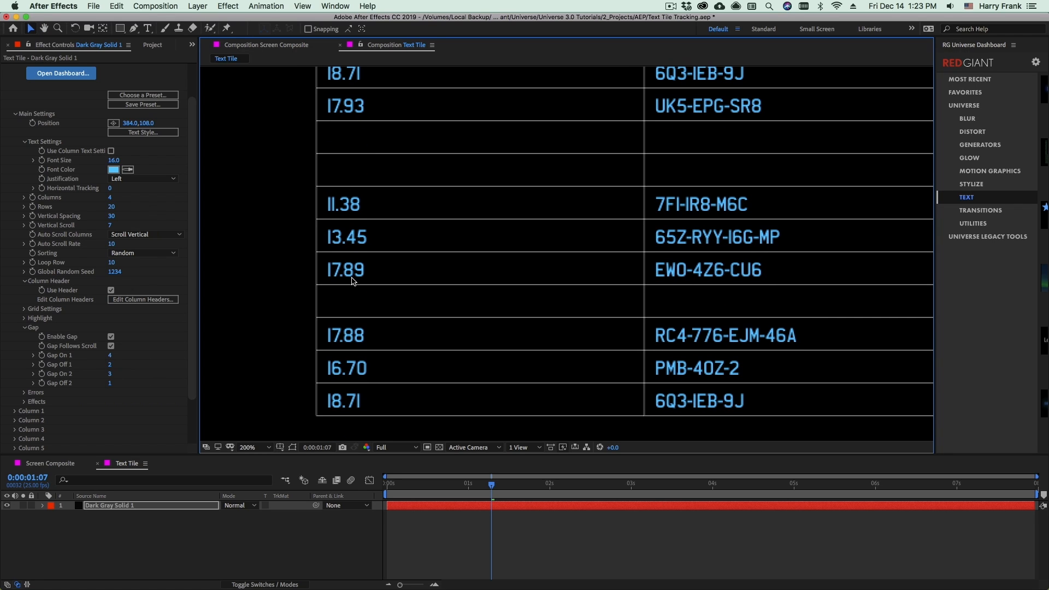
Step: Try Gap On 1 at 5 and return it to 4
click(109, 355)
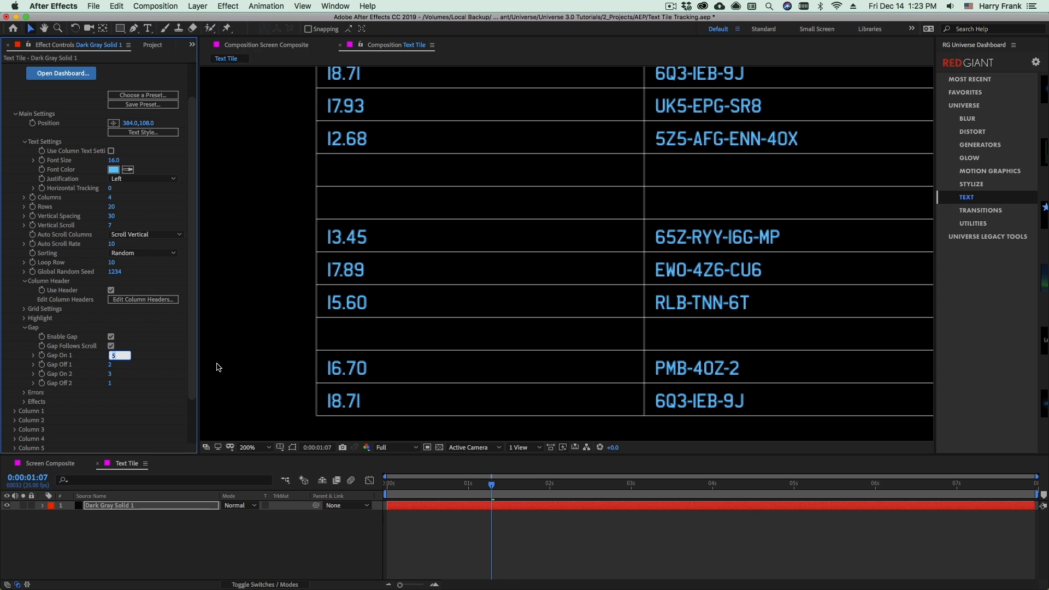
key(Down)
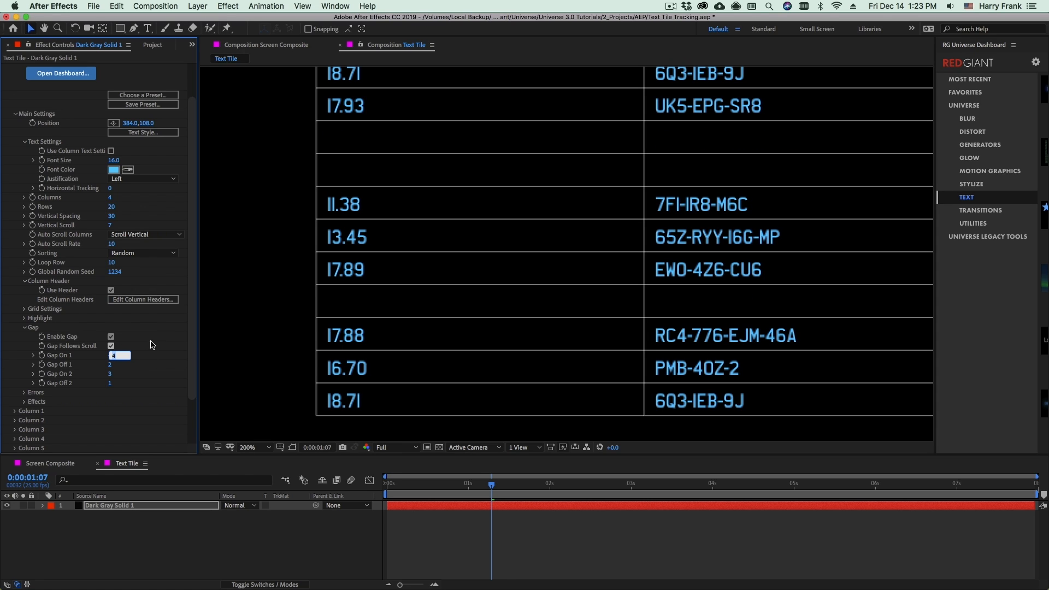
click(300, 352)
Step: Turn off Gap Follows Scroll, previewing the scrolling table before and after the change
mouse_move(487, 501)
mouse_down()
mouse_move(464, 500)
mouse_move(497, 501)
mouse_up()
scroll(478, 409, down, 4)
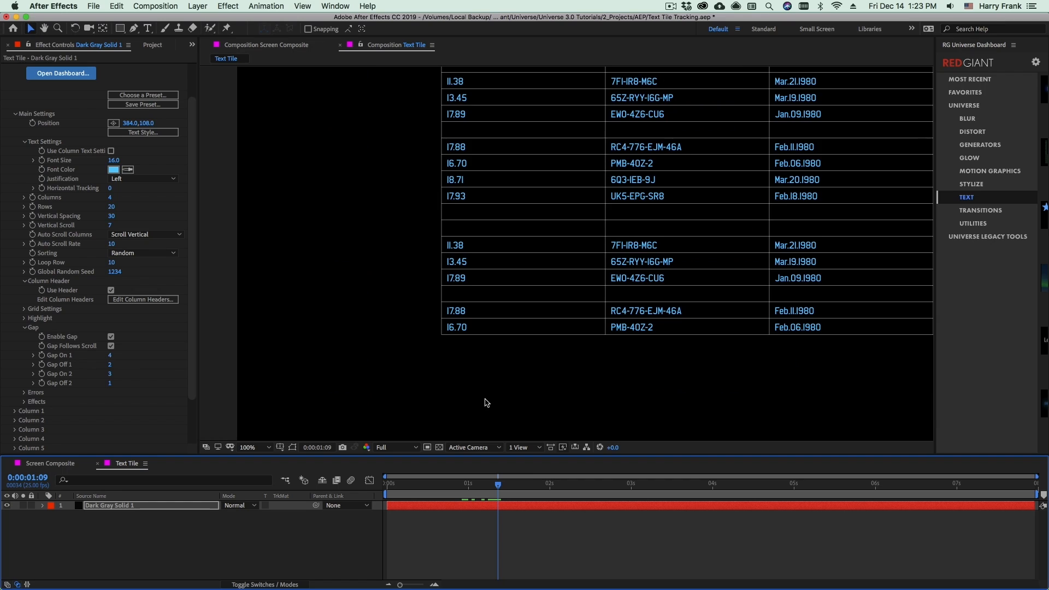
key(space)
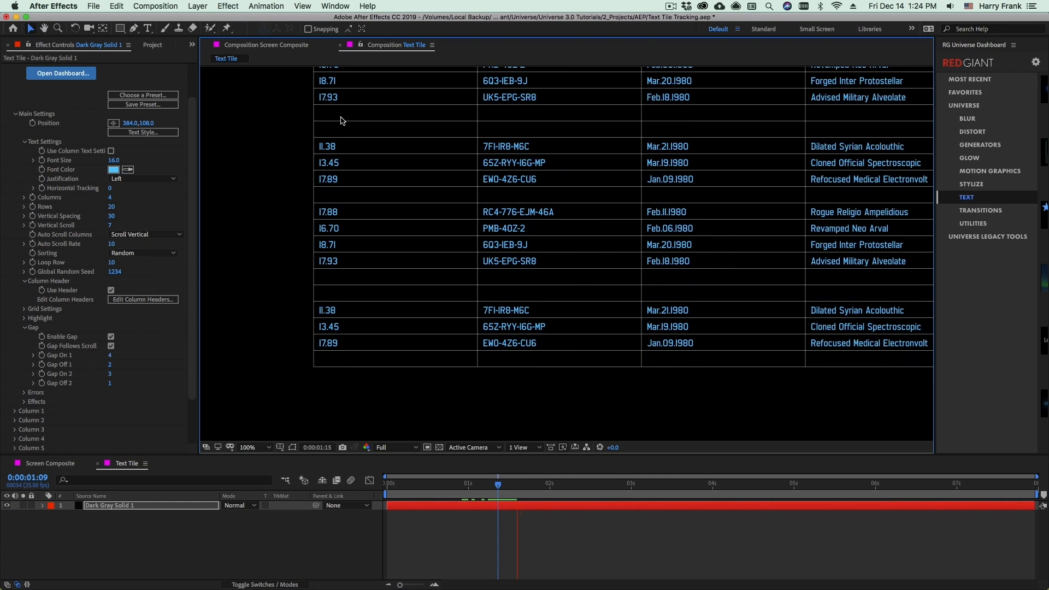
click(111, 346)
key(space)
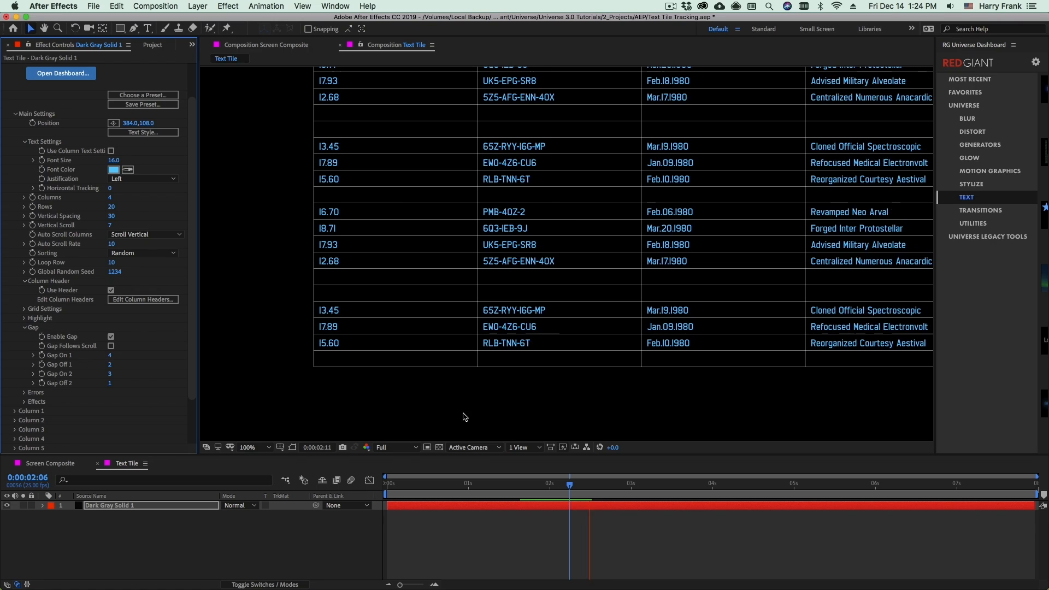
key(space)
drag(448, 180, 398, 199)
Step: Try a Random Error Freq of 20 and raise it to 38 in the Errors settings
click(24, 328)
click(24, 337)
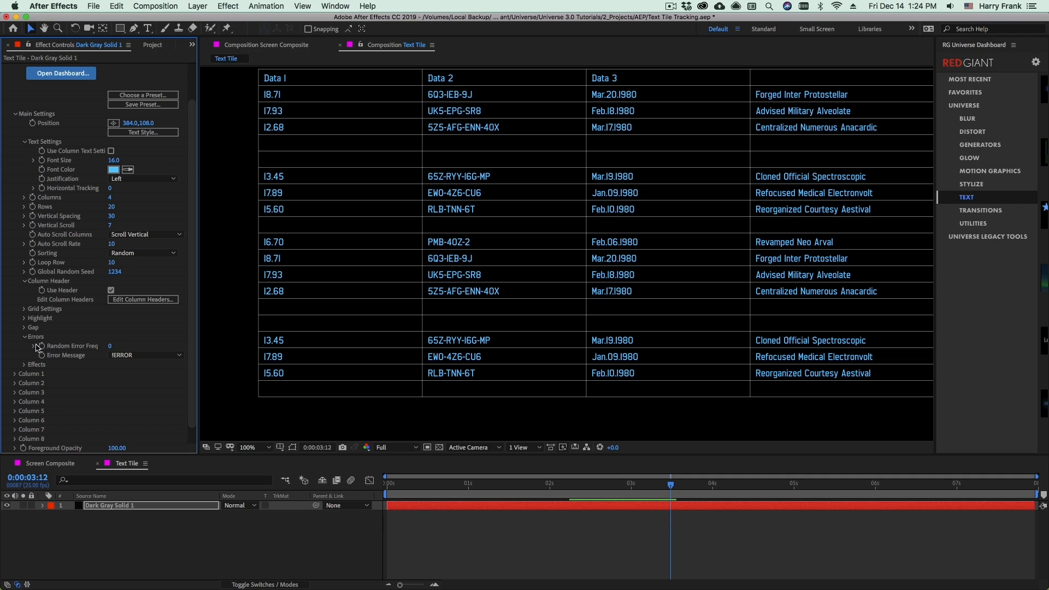
click(110, 346)
text(20)
key(Return)
drag(130, 353, 137, 351)
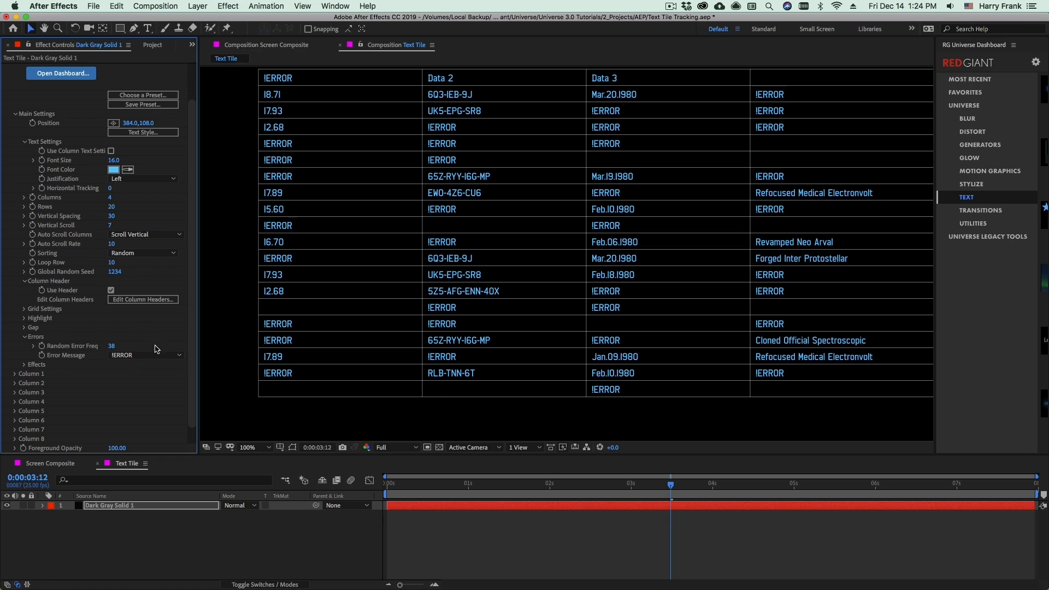
Step: Set the Error Message to Syntax Error and the Random Error Freq to 0
click(129, 355)
click(143, 411)
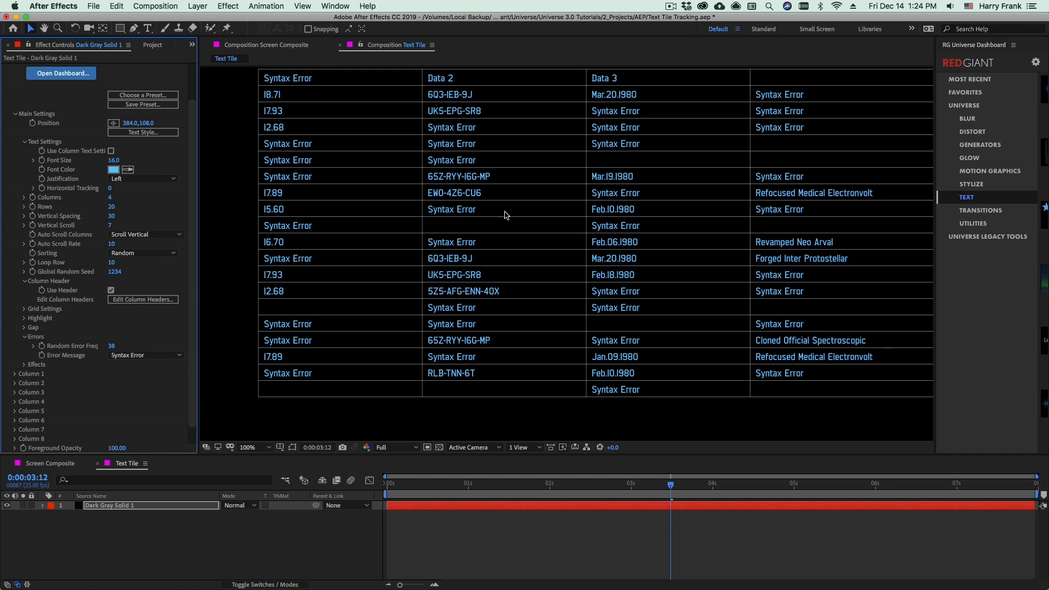
click(112, 346)
text(0)
key(Return)
Step: Try the glow and scan line effects on the table and turn both off again
key(period)
drag(527, 221, 787, 230)
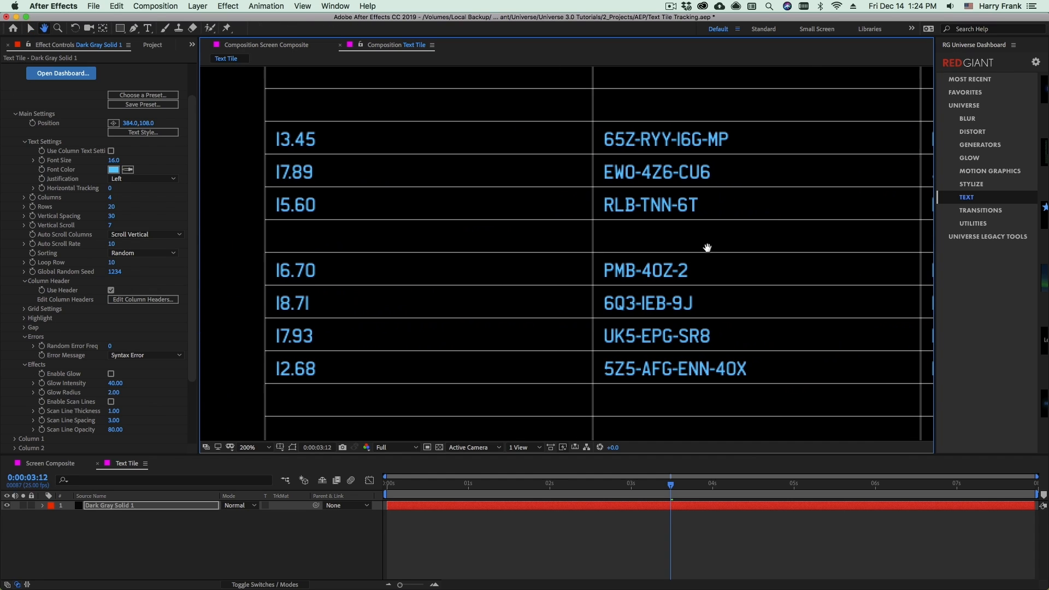
click(112, 374)
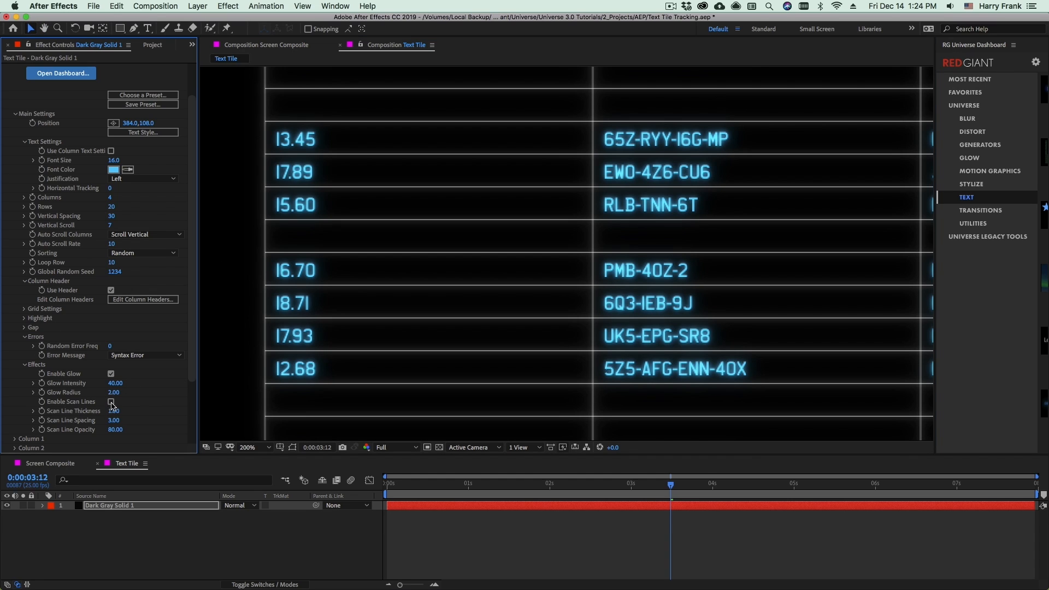
click(112, 402)
drag(454, 169, 545, 115)
click(112, 402)
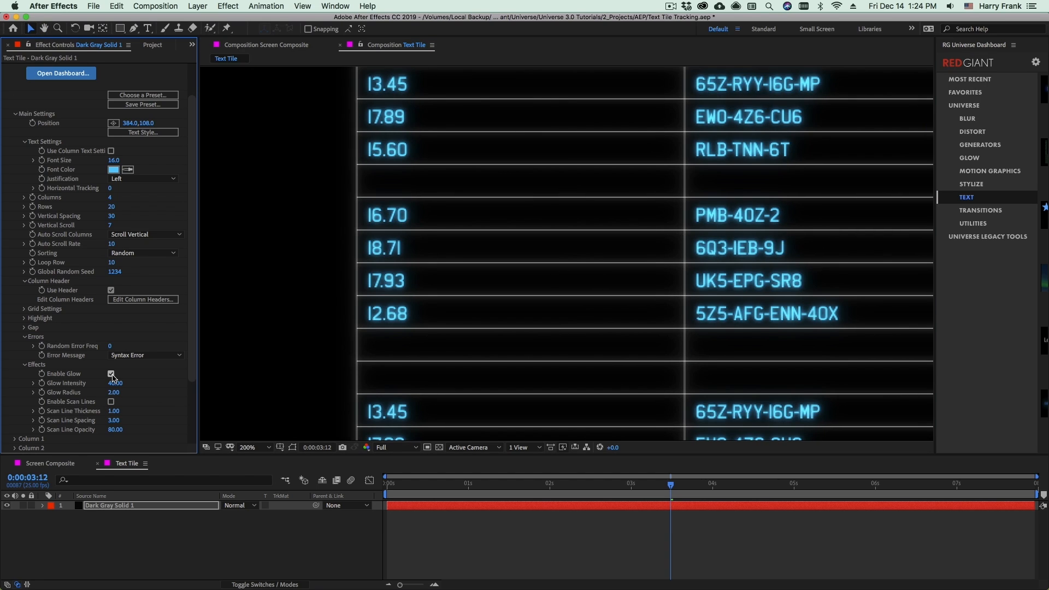
click(111, 374)
click(15, 114)
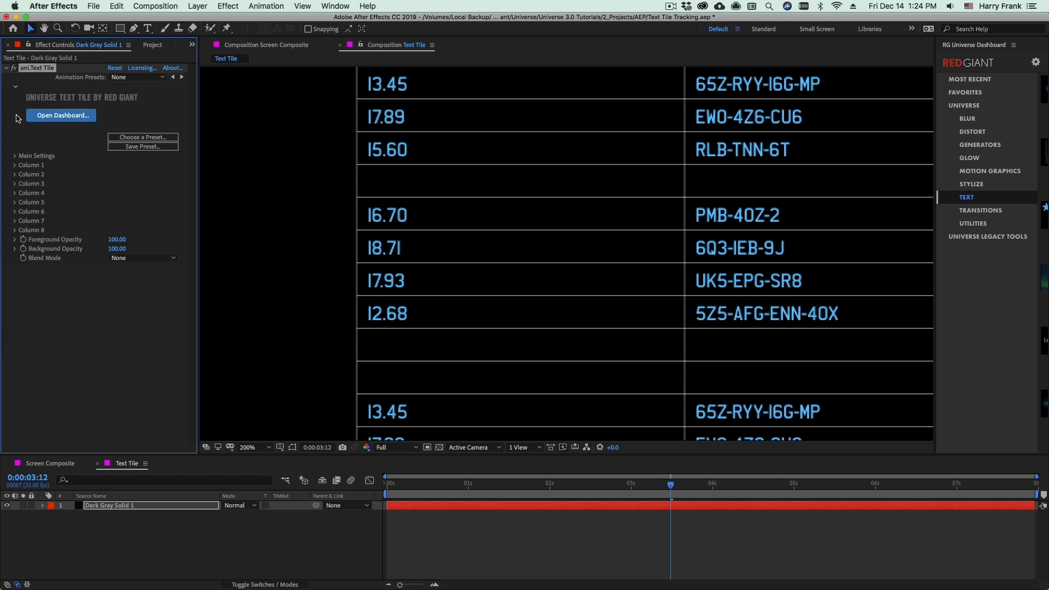
Step: Disable the Gap in the Main Settings so that all table rows are filled
key(h)
drag(384, 236, 364, 568)
drag(395, 313, 371, 221)
key(v)
click(15, 156)
scroll(103, 228, down, 1)
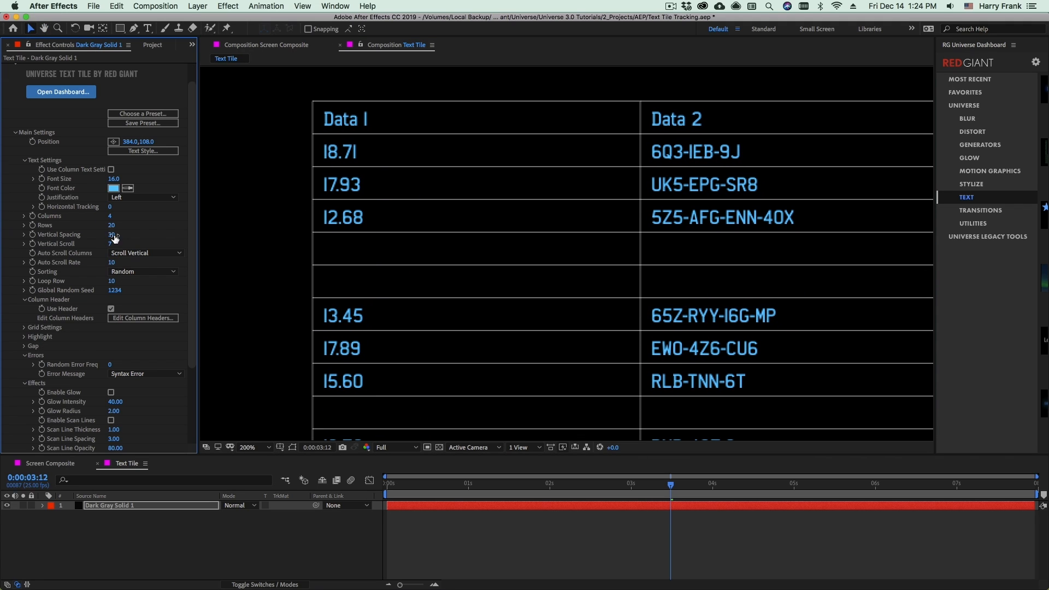
click(25, 347)
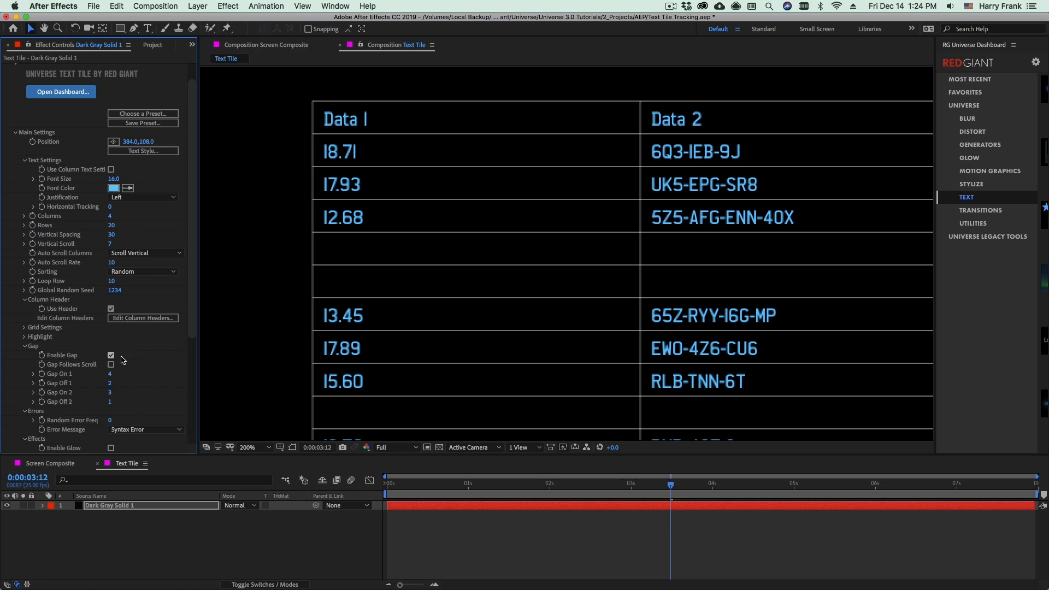
click(111, 355)
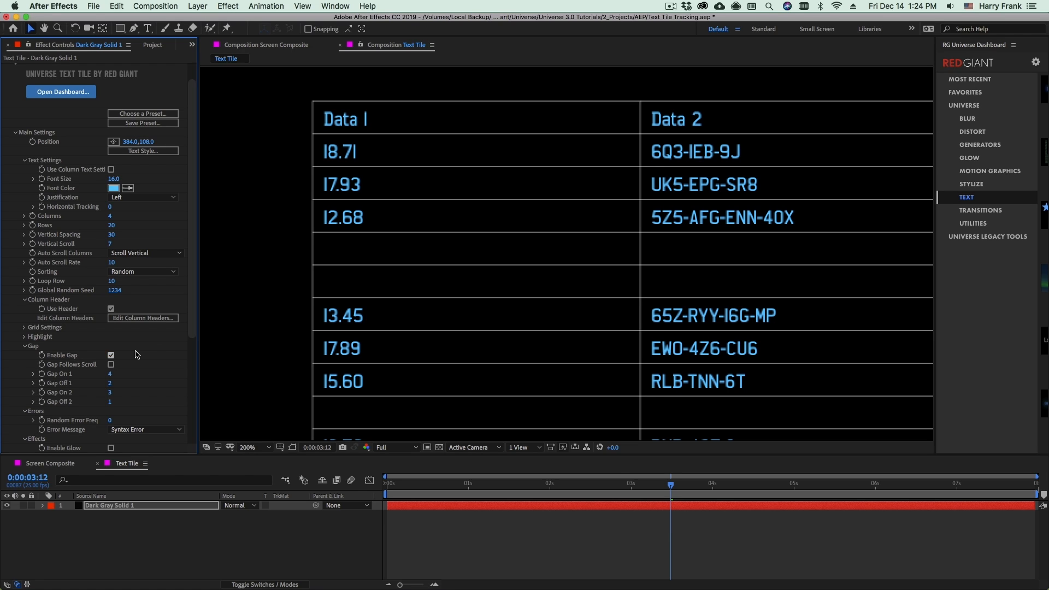
Step: Expand the Column 1 settings and review the available Data Type options
click(15, 133)
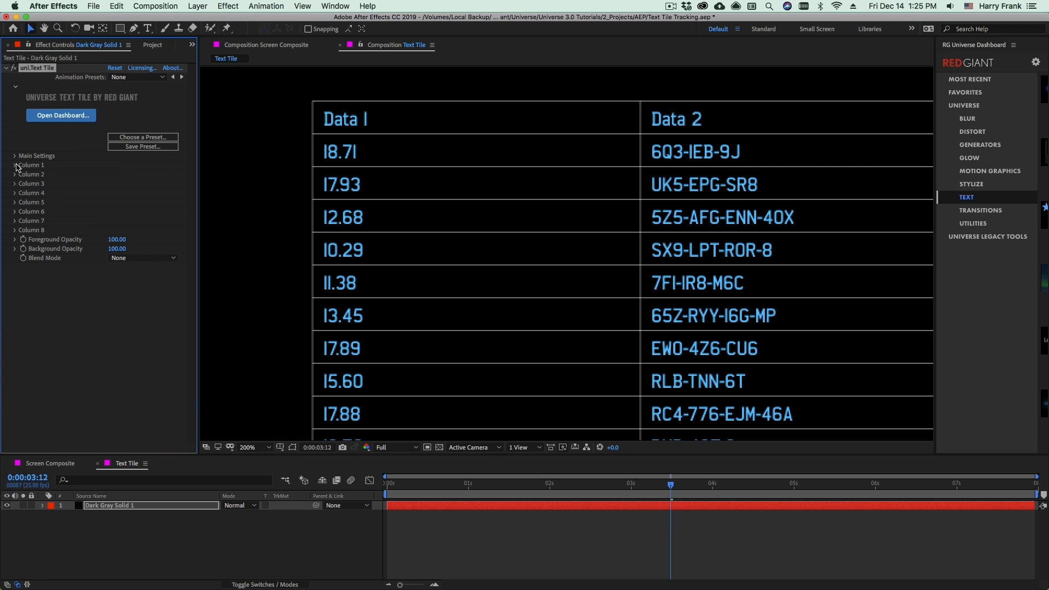
click(15, 165)
key(v)
drag(504, 204, 474, 192)
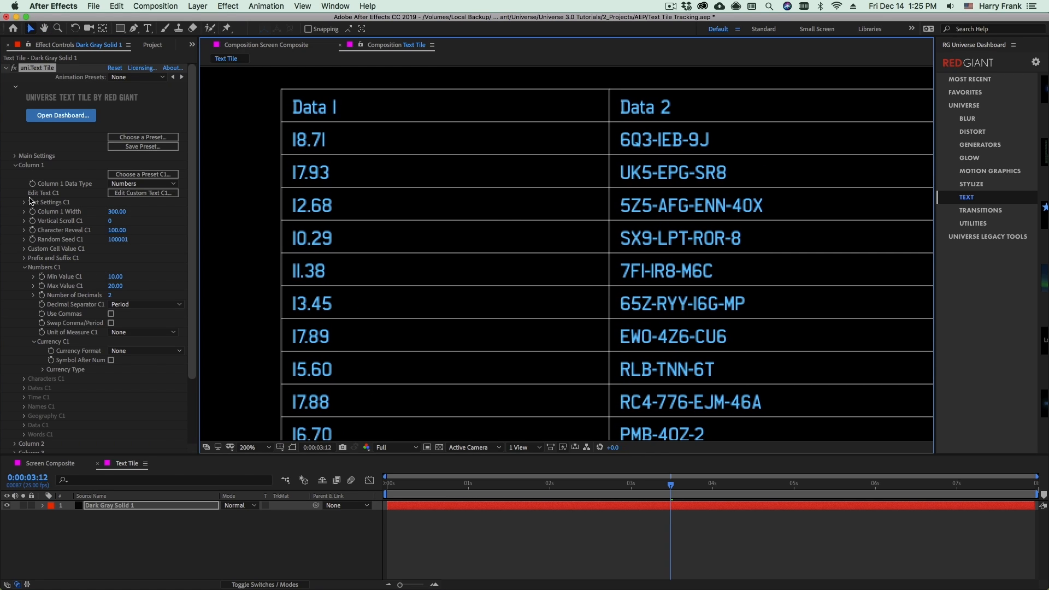
click(126, 185)
click(128, 190)
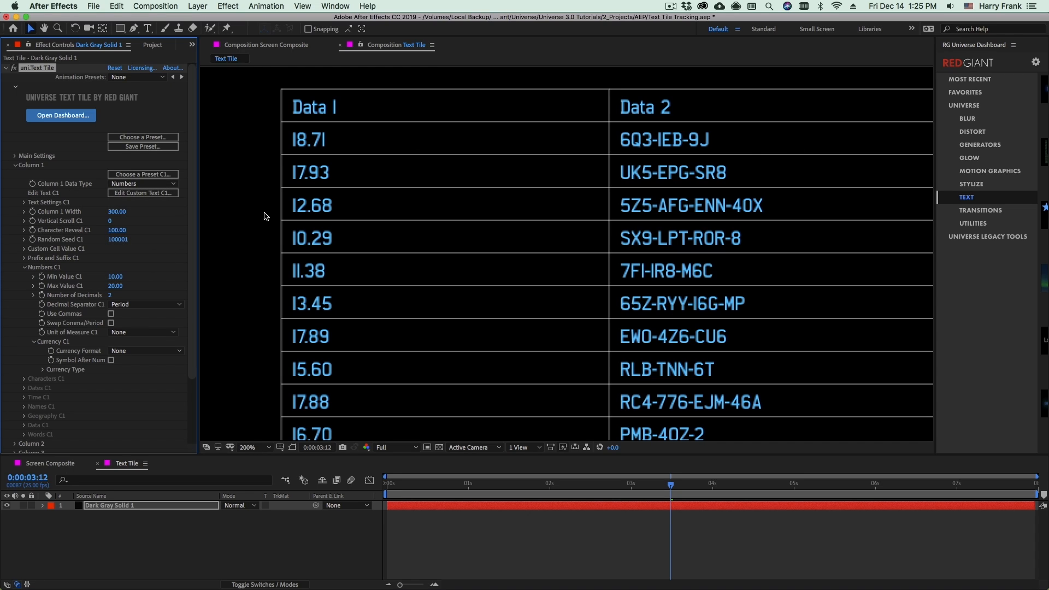
Step: Try Characters as the Column 1 Data Type and settle on Names
click(128, 184)
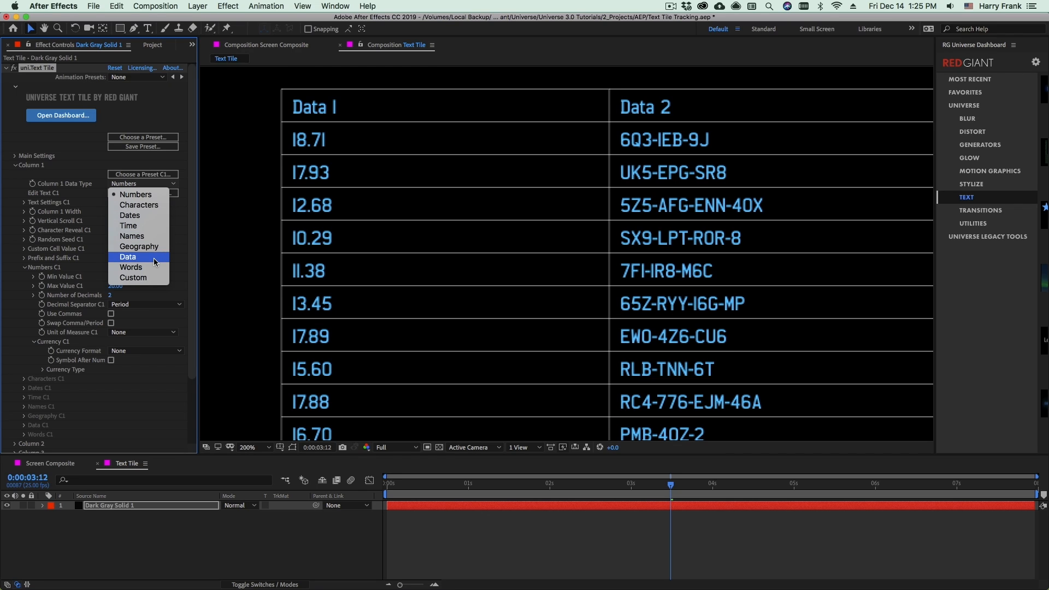
click(151, 206)
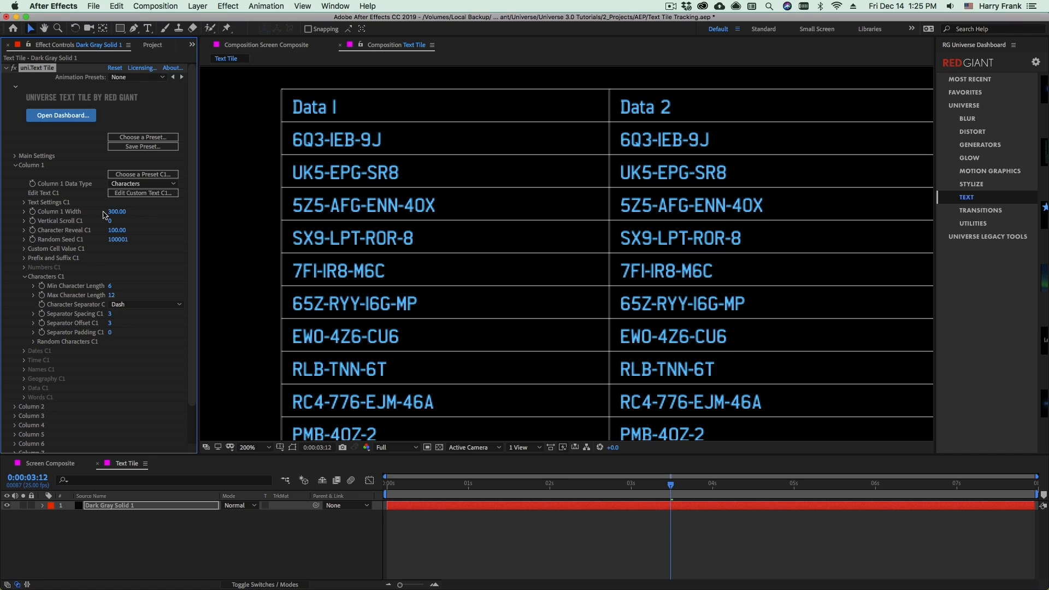
key(space)
drag(113, 334, 167, 284)
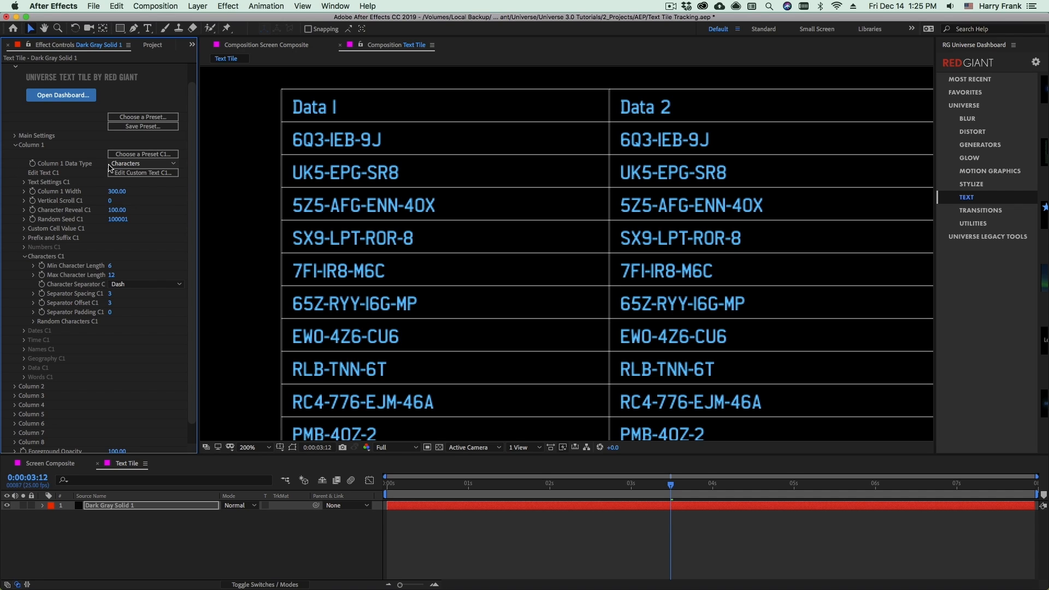
click(139, 163)
click(138, 217)
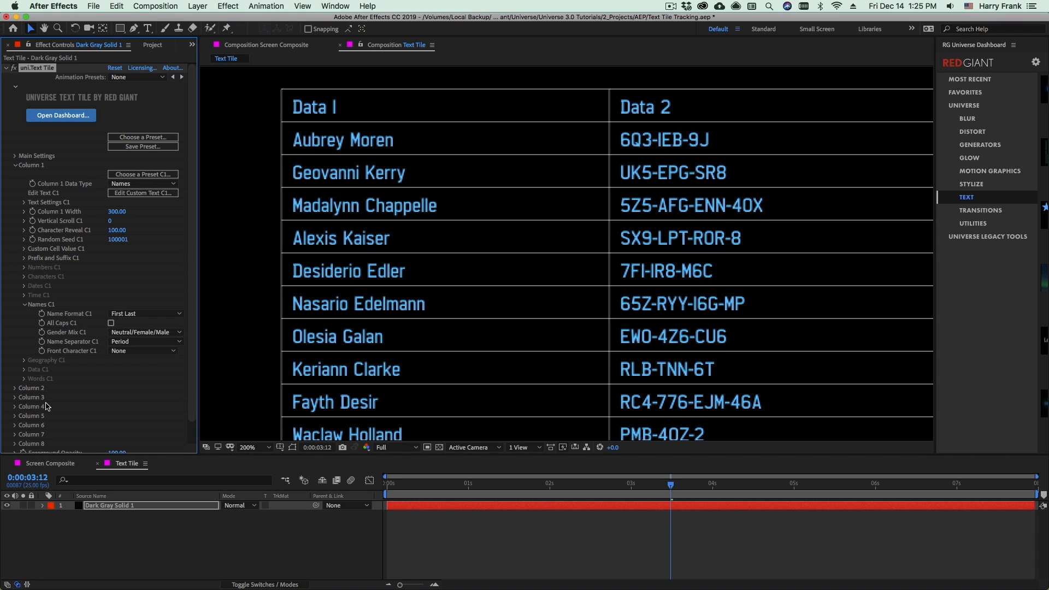
Step: Change the Column 1 Data Type to Numbers and set its Max Value to 1000
click(144, 184)
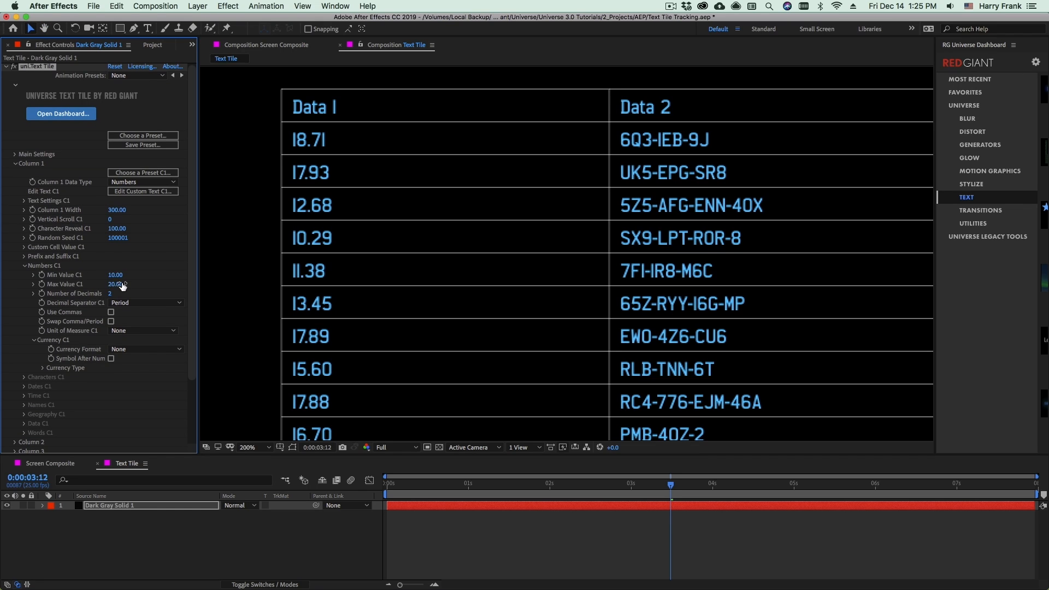
click(118, 285)
text(1000)
key(Return)
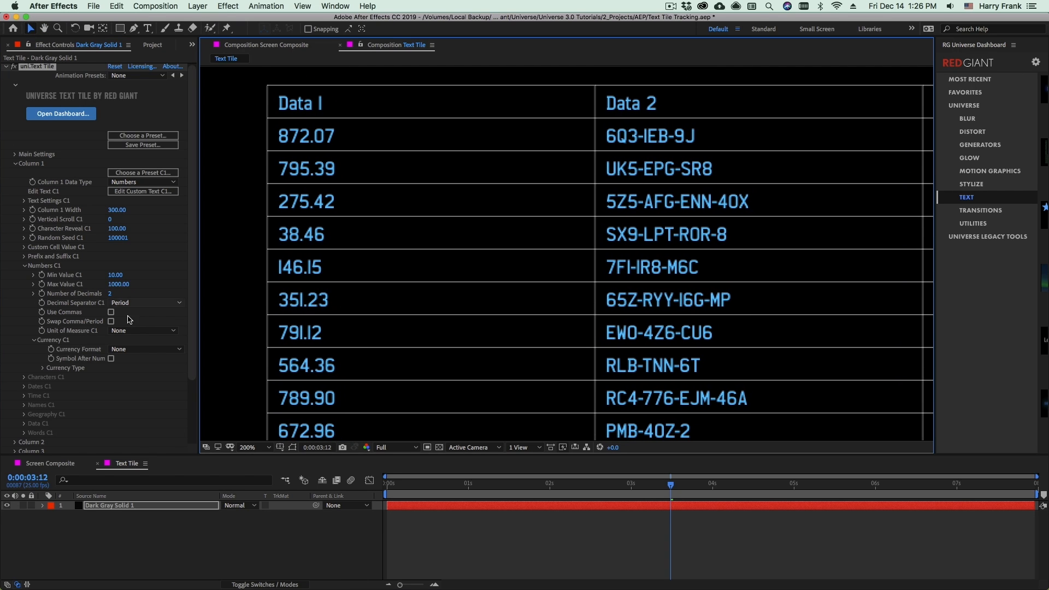
Step: Try 6 decimals and a Semicolon decimal separator on the Column 1 numbers, and restore the Period separator with 2 decimals
click(112, 293)
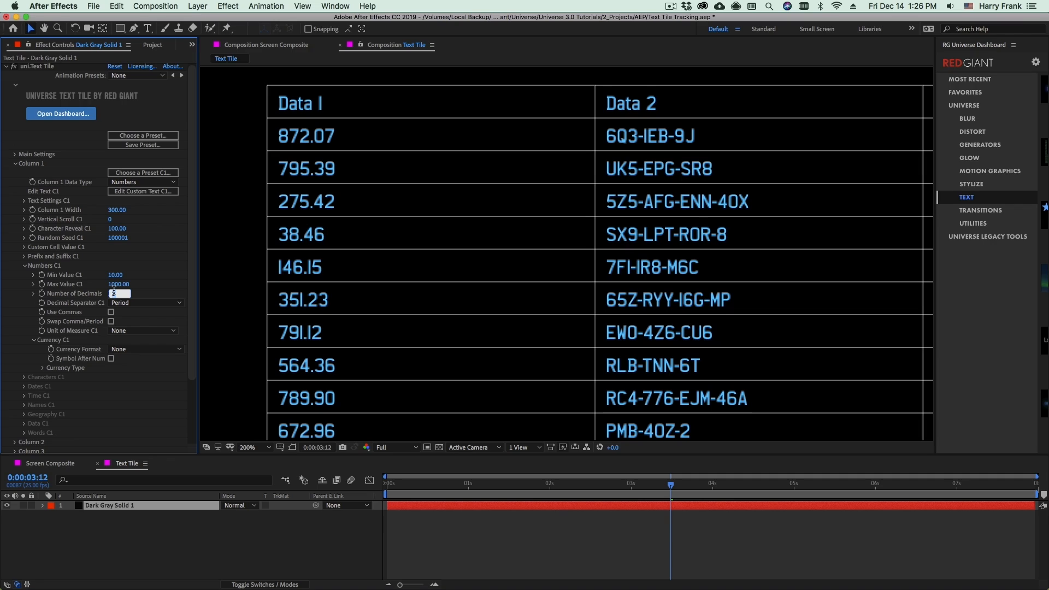
text(6)
key(Return)
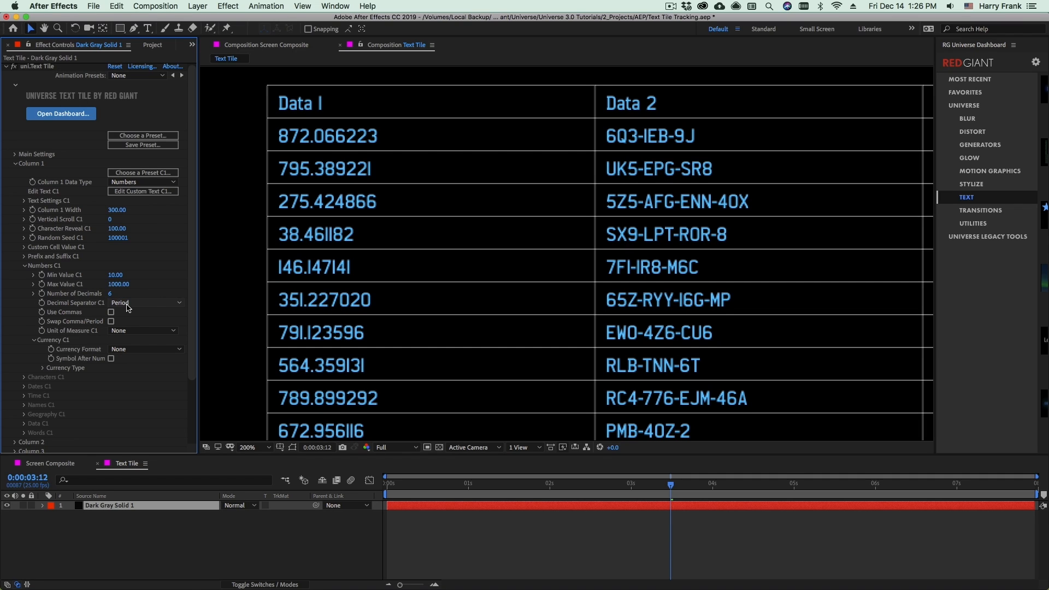
click(134, 303)
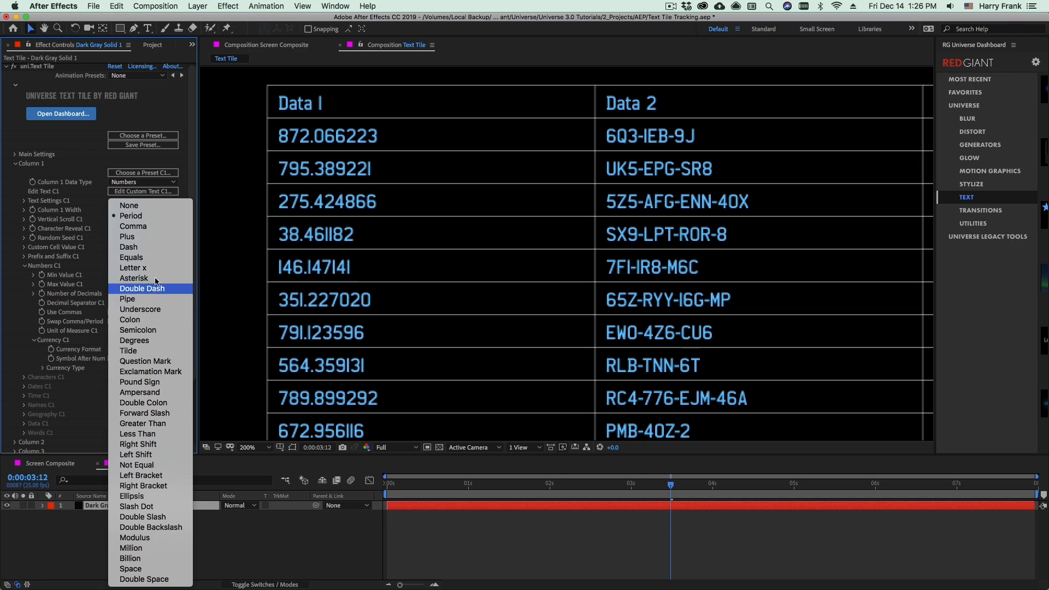
click(167, 332)
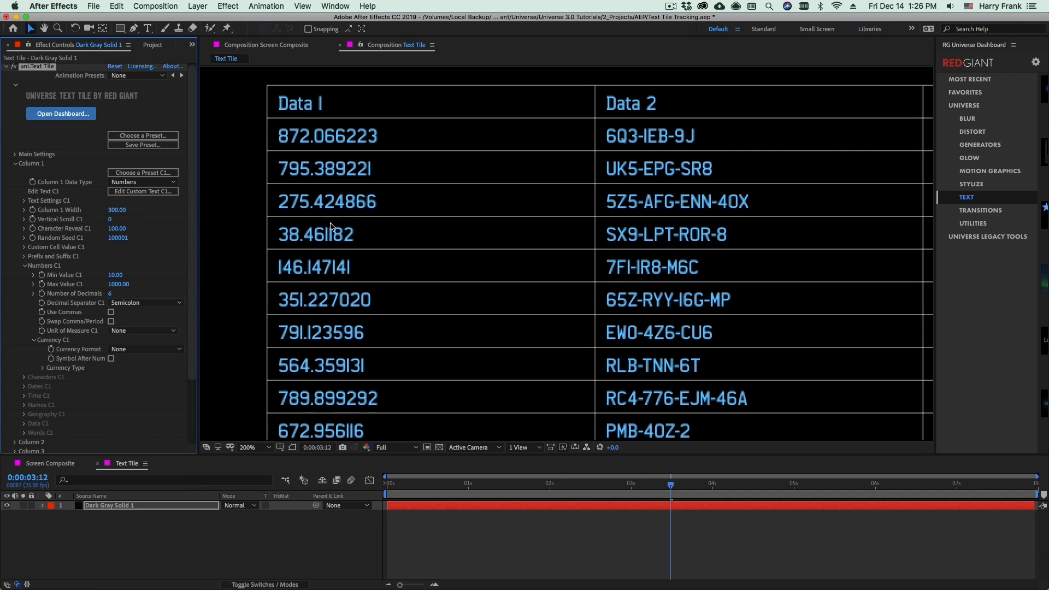
click(129, 303)
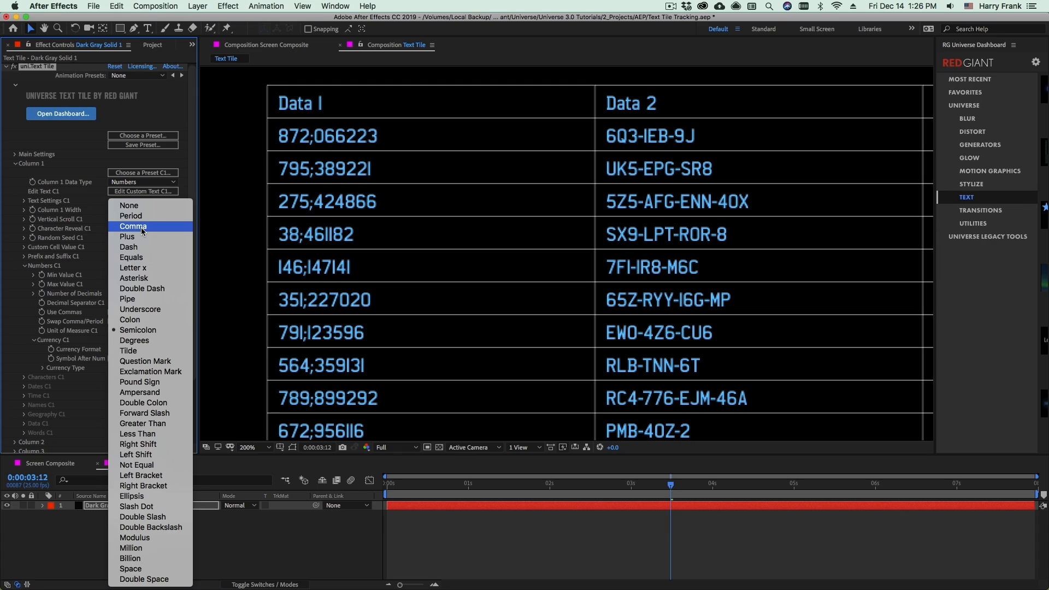
click(131, 216)
click(113, 294)
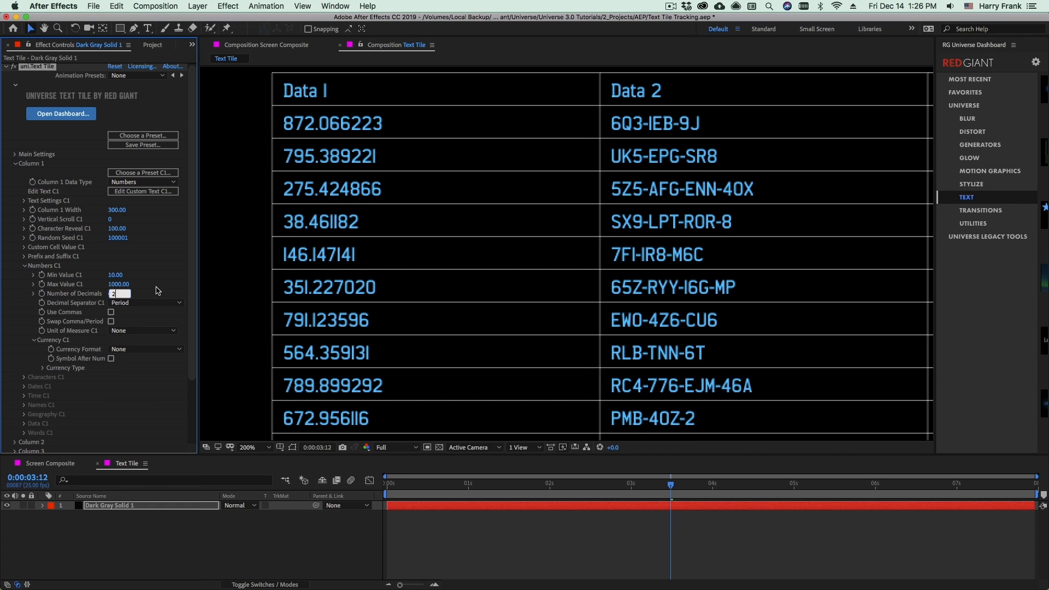
text(2)
key(Return)
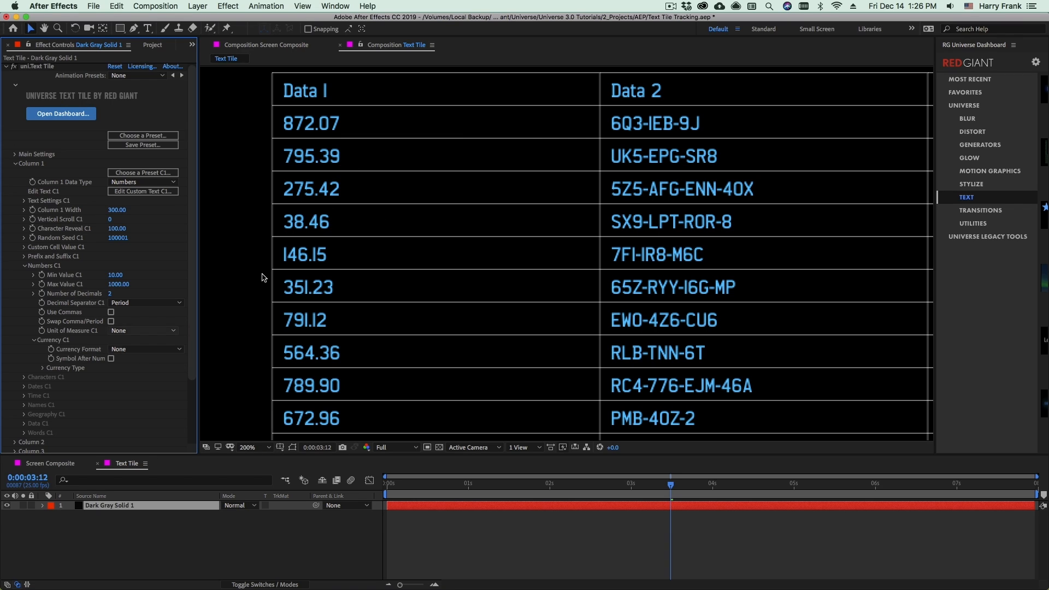
Step: Try Kelvin as the Unit of Measure for the Column 1 numbers and set it back to None
drag(295, 307, 290, 297)
drag(339, 218, 337, 225)
key(v)
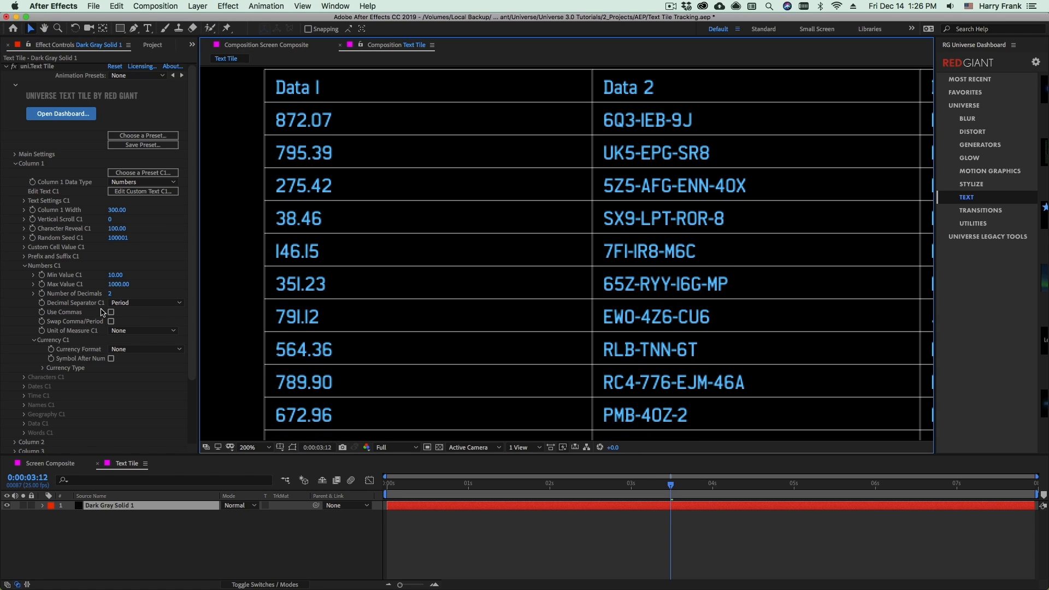
click(134, 331)
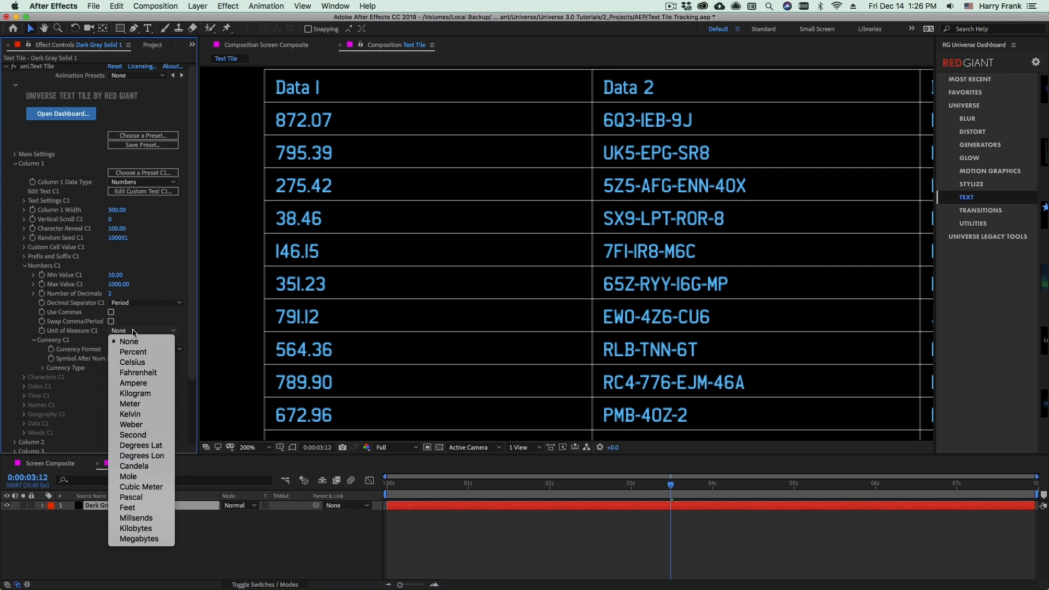
click(152, 415)
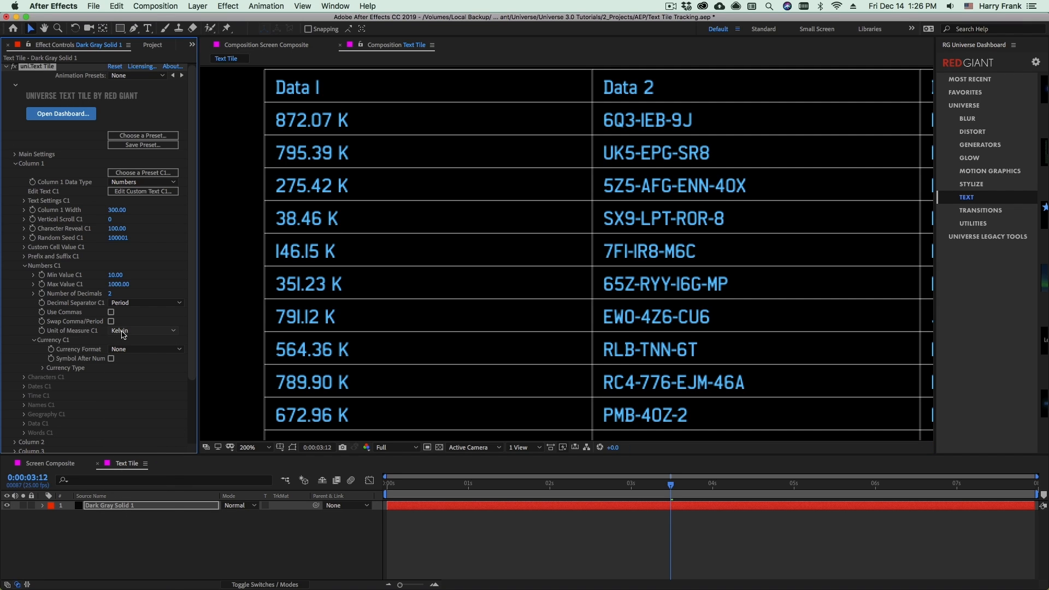
click(141, 332)
click(141, 339)
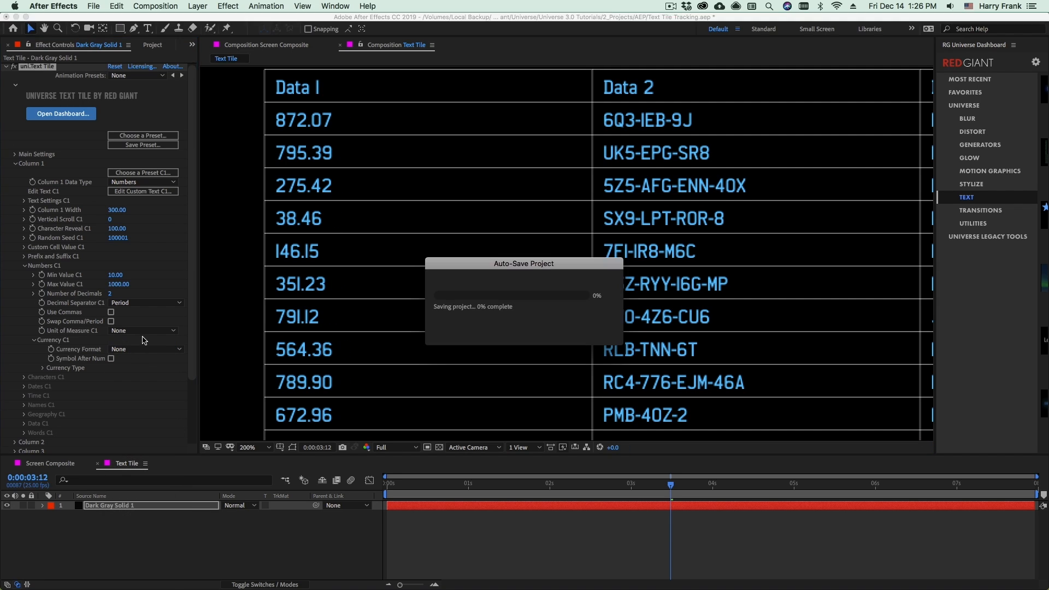
Step: Set the Column 1 number range to a Min Value of 10000 and a Max Value of 30000
click(119, 284)
click(125, 275)
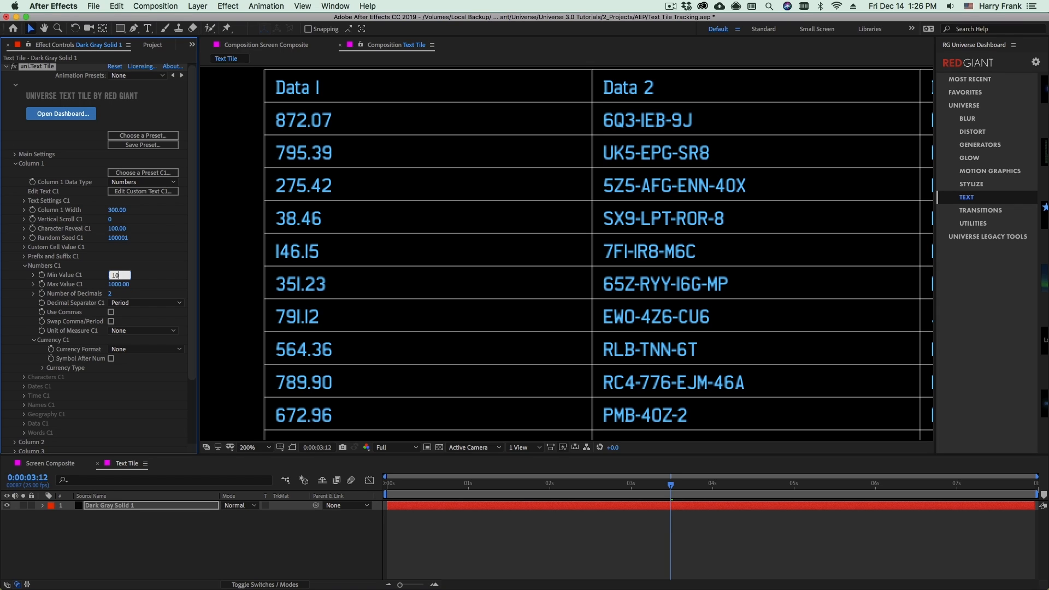
text(10000)
key(Tab)
text(3)
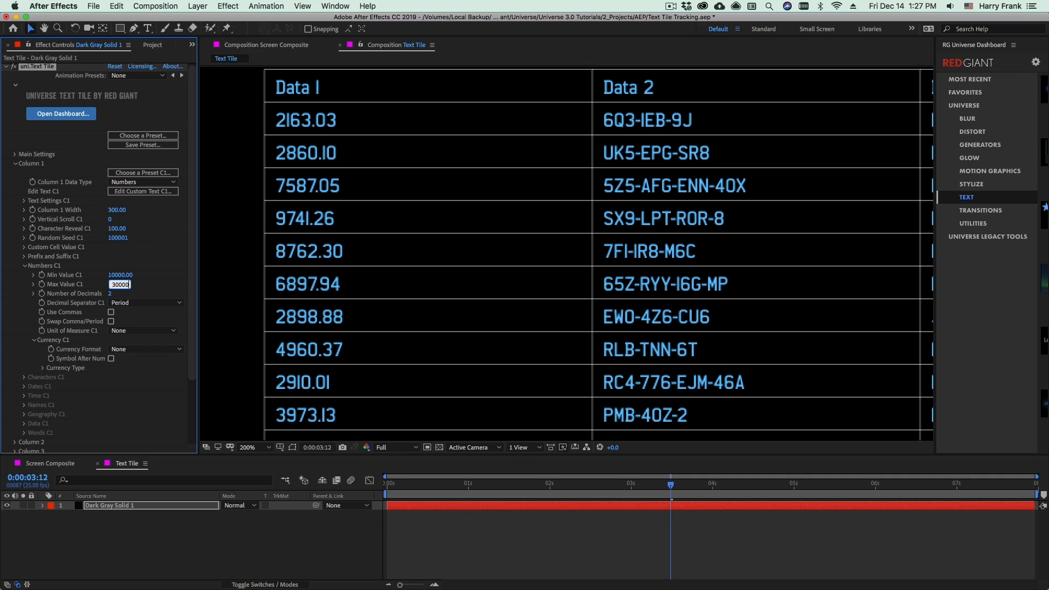
text(0000)
key(Return)
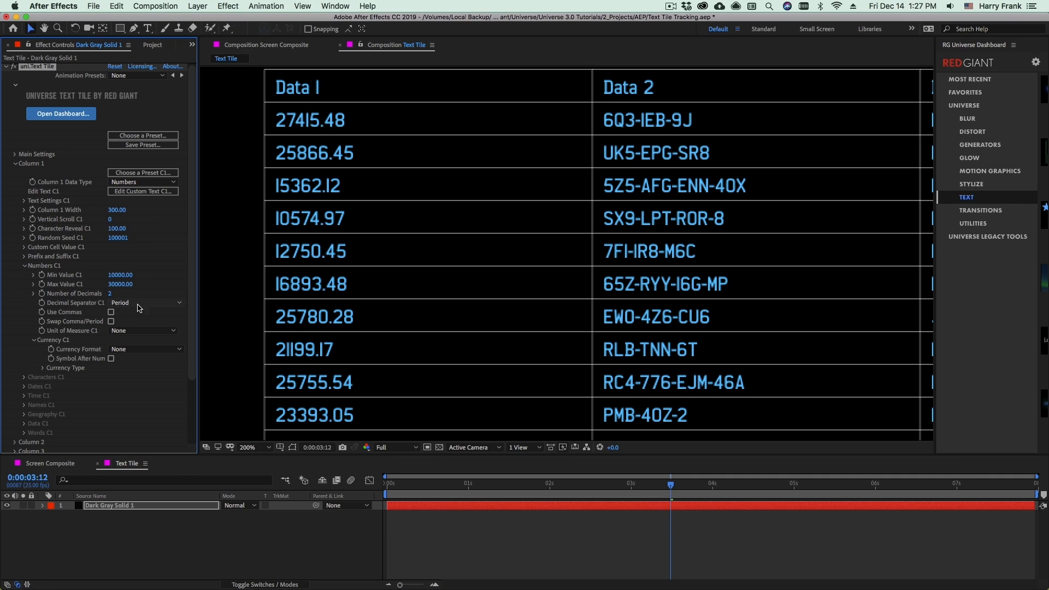
Step: Enable Use Commas for the Column 1 numbers, and try Swap Comma/Period before turning it back off
click(111, 313)
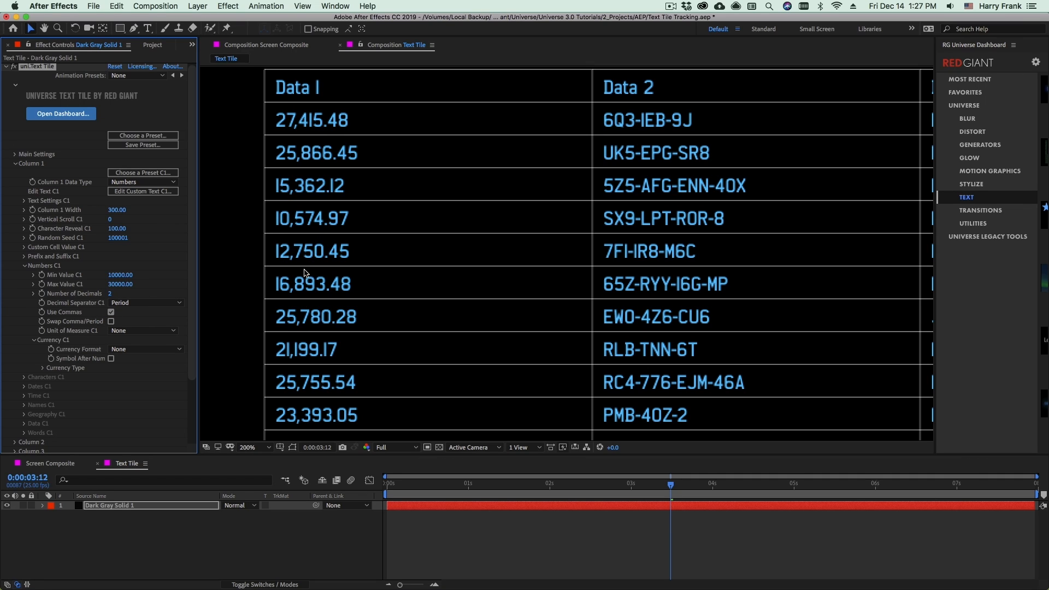
click(111, 322)
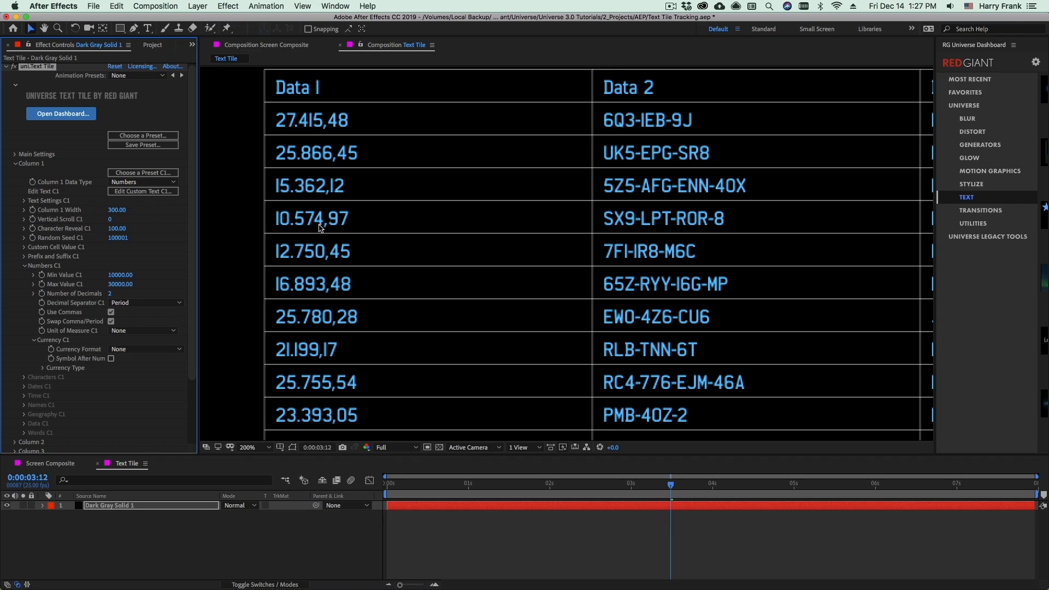
click(112, 322)
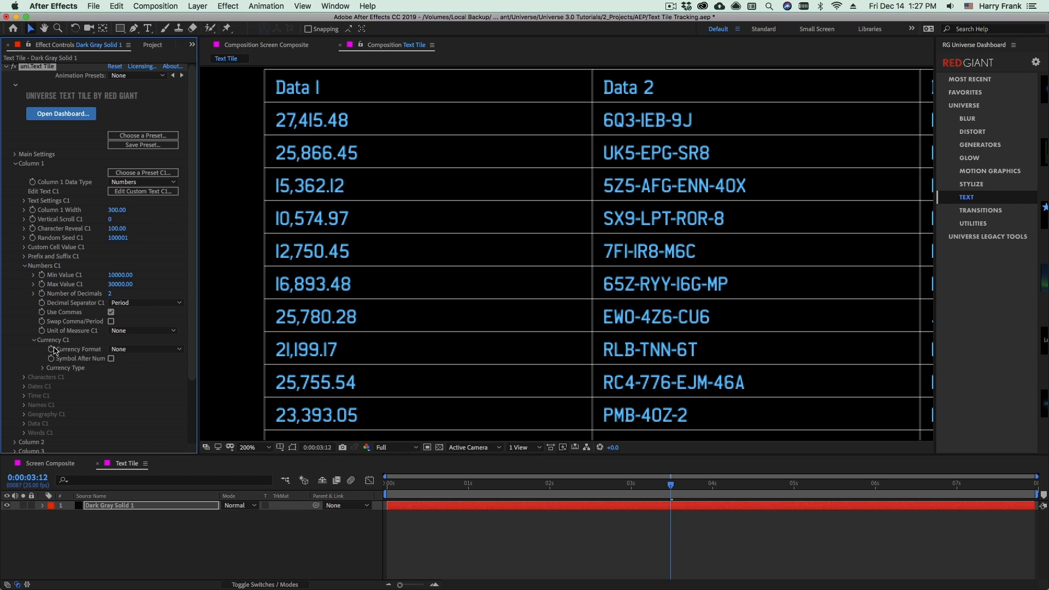
Step: Try Symbol and Currency Code as the Column 1 Currency Format and settle on Symbol Only
click(154, 352)
click(142, 370)
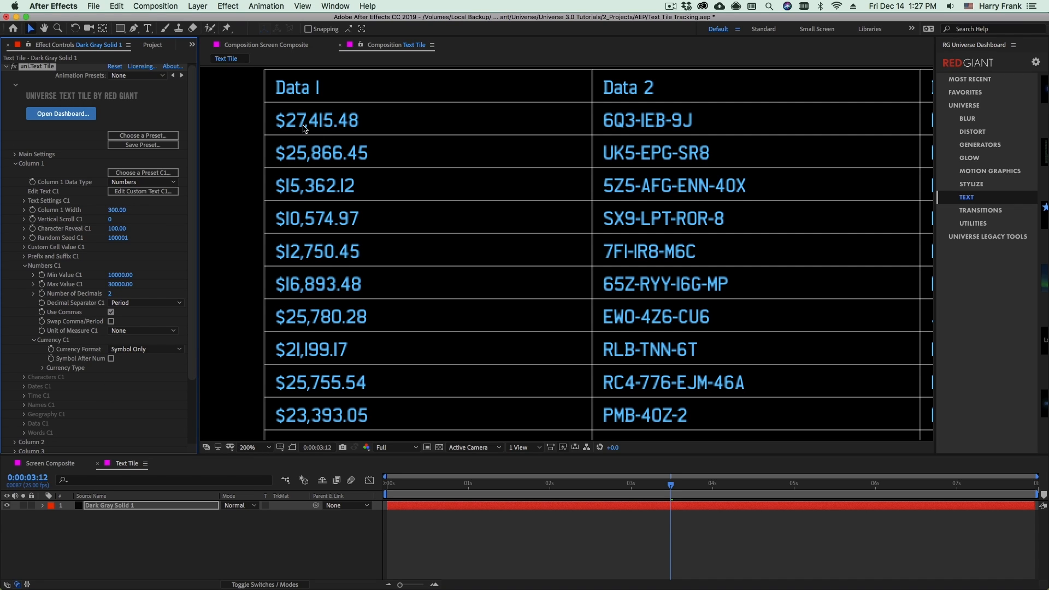
click(136, 351)
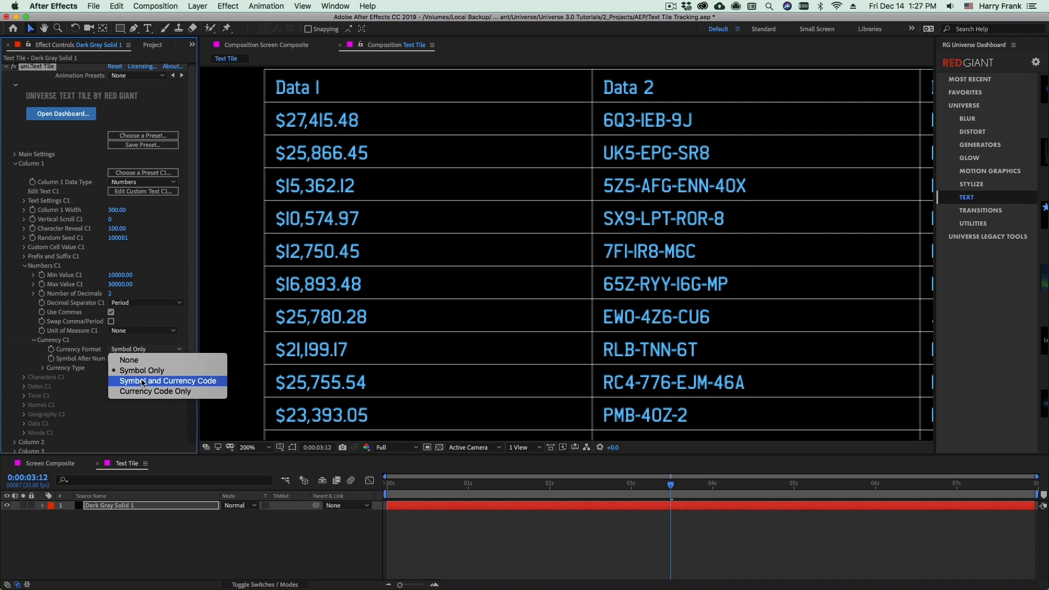
click(145, 381)
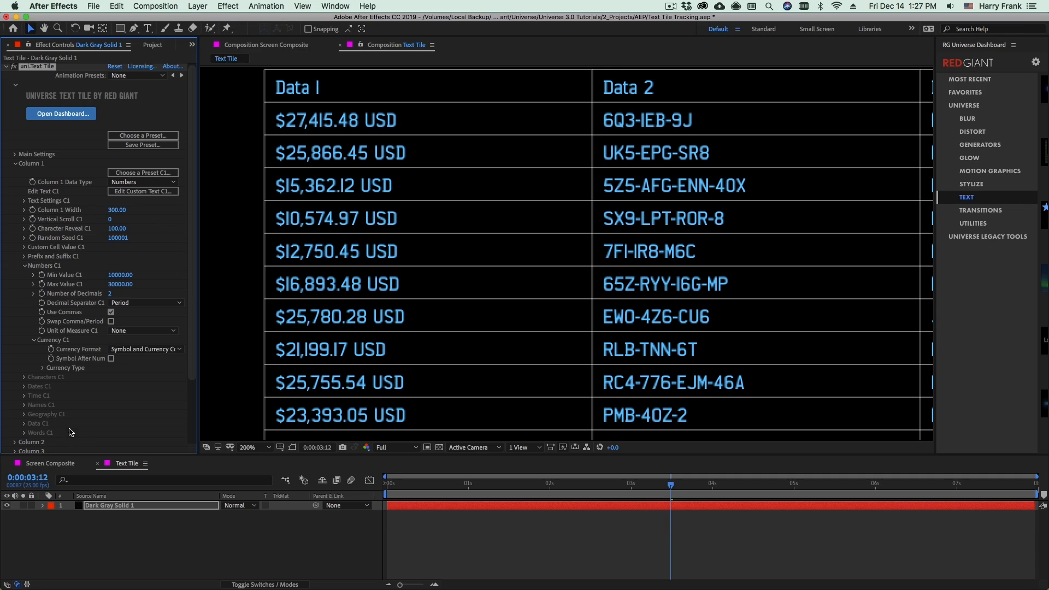
click(146, 350)
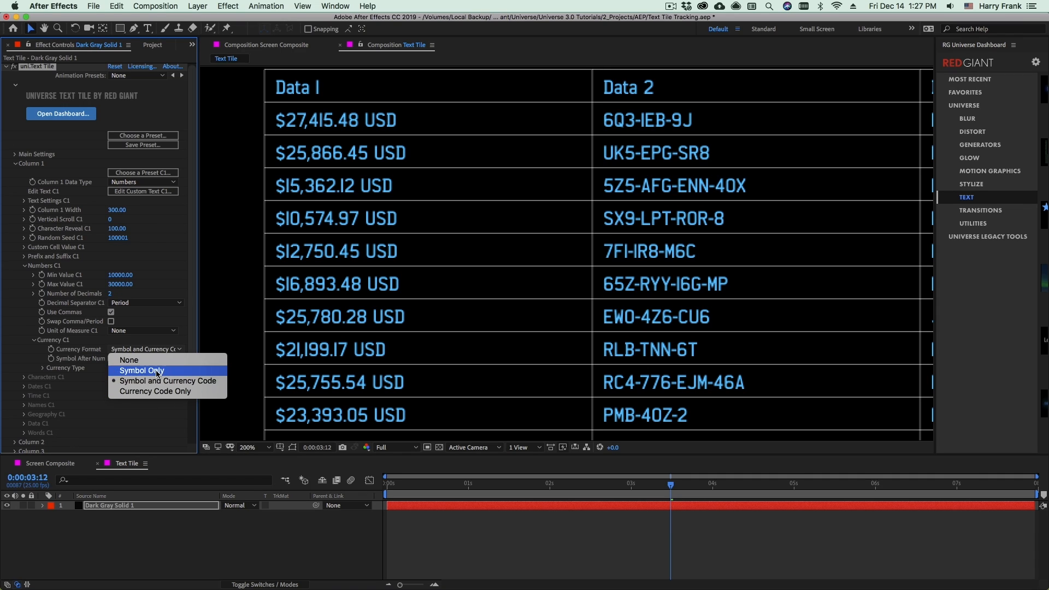
click(158, 372)
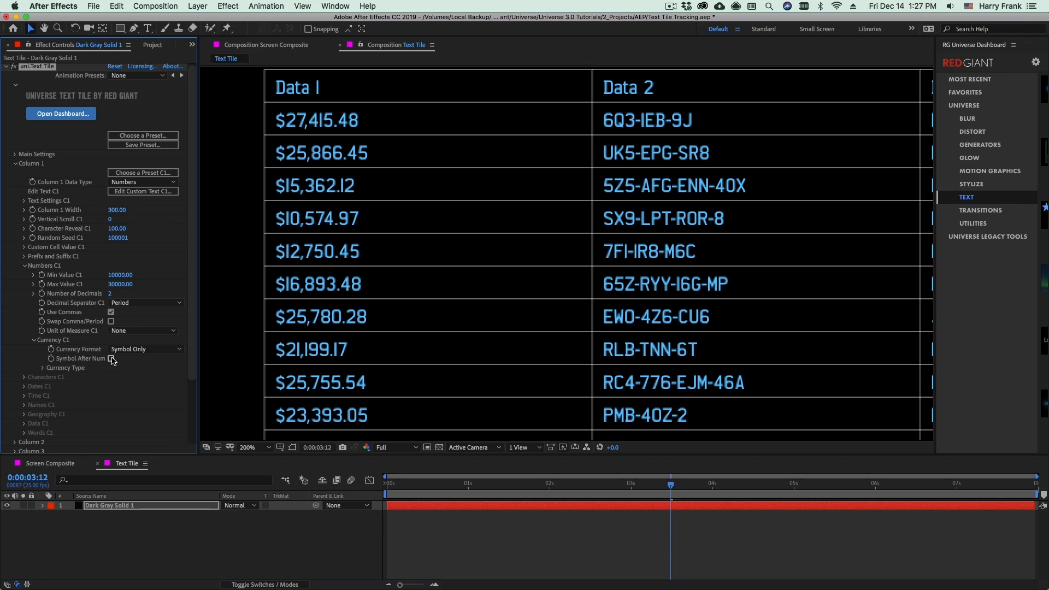
Step: Add Euro and Japanese Yen to the U.S. Dollar in the Column 1 currency types
click(43, 368)
scroll(43, 372, down, 5)
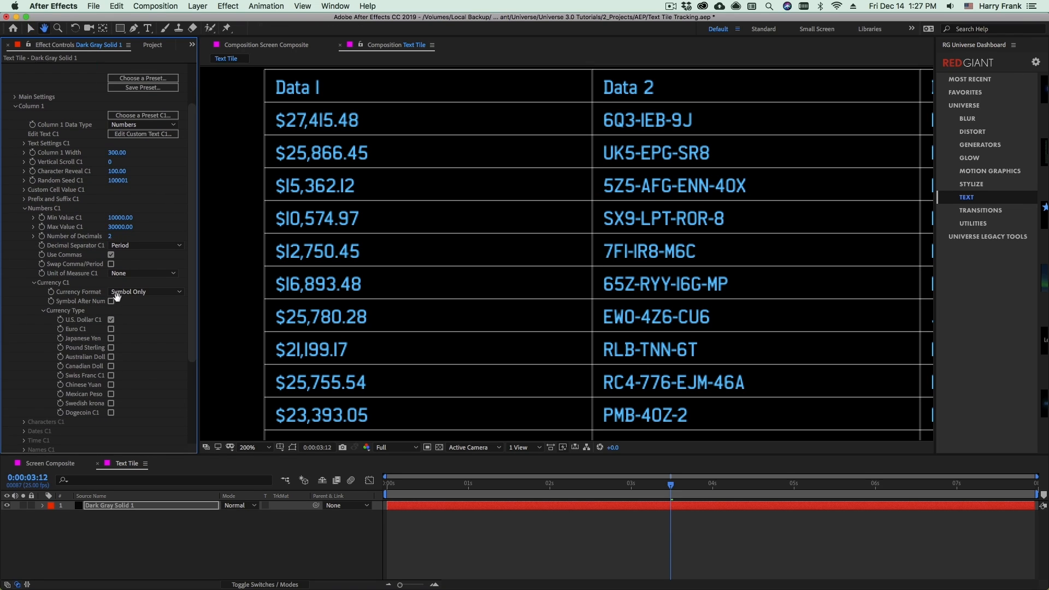
click(111, 330)
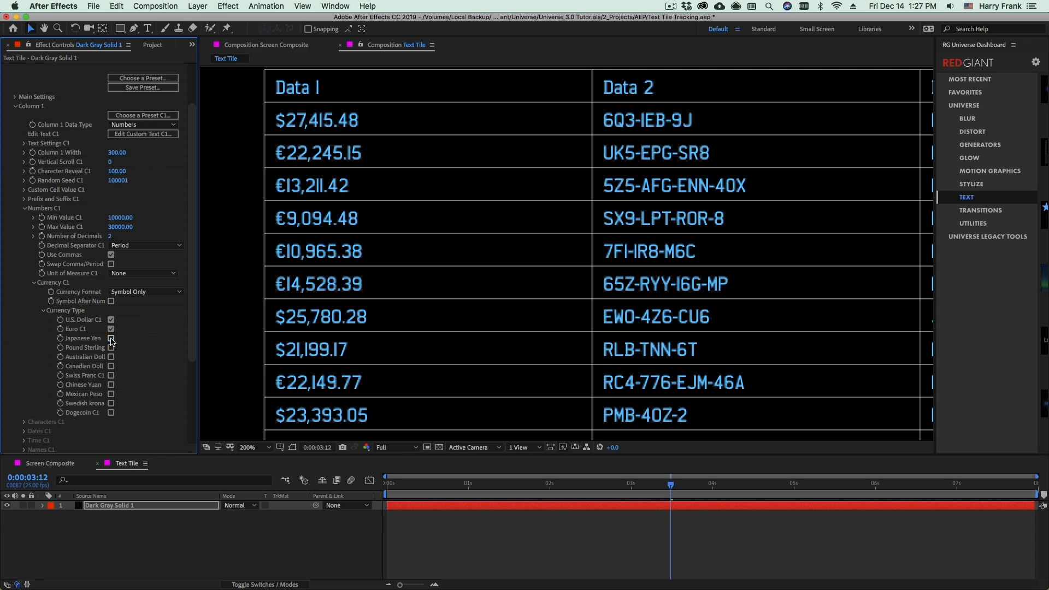
click(111, 339)
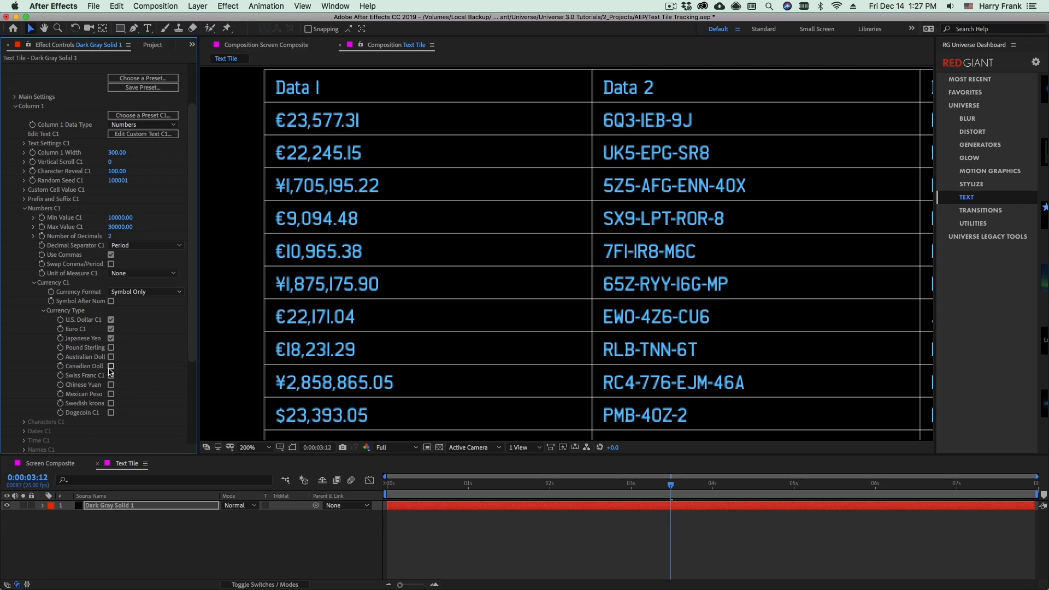
Step: Toggle the Japanese Yen off and on to compare the currency conversion in the third data row, leaving it enabled
click(111, 339)
click(111, 338)
click(111, 338)
click(111, 339)
click(110, 339)
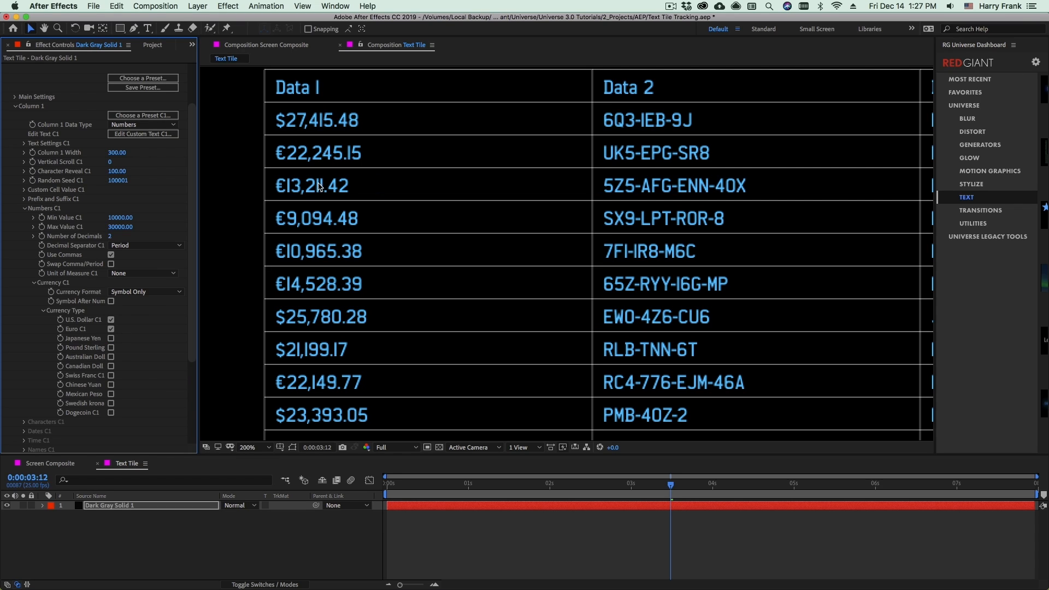
click(111, 338)
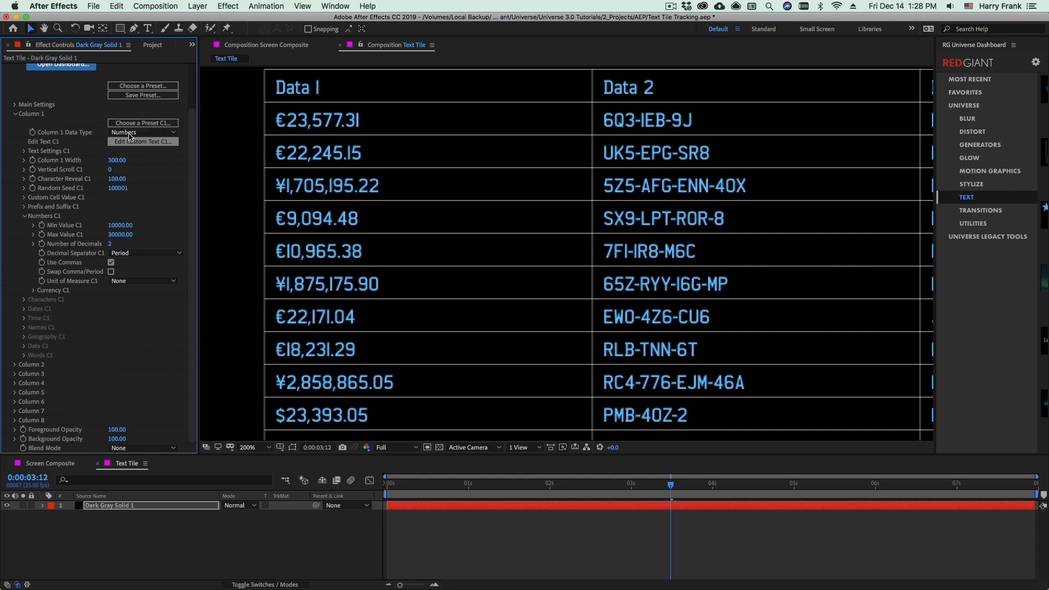
Step: Change the Column 1 Data Type to Characters and briefly preview the table
click(143, 132)
click(139, 154)
key(space)
drag(410, 201, 418, 195)
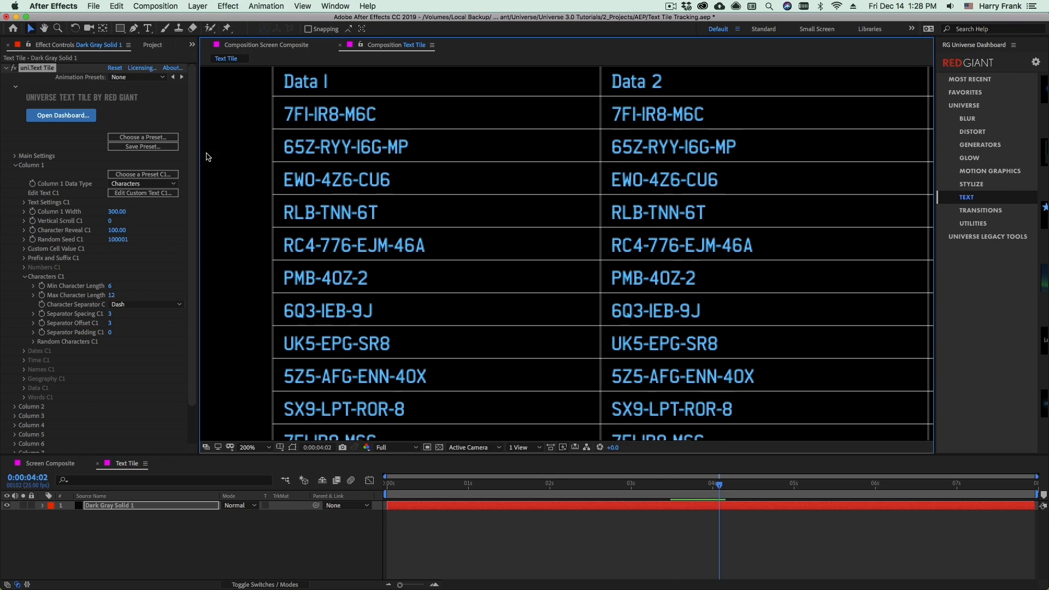
Step: Set both the Min and Max Character Length of Column 1 to 10, with None as the character separator
click(110, 286)
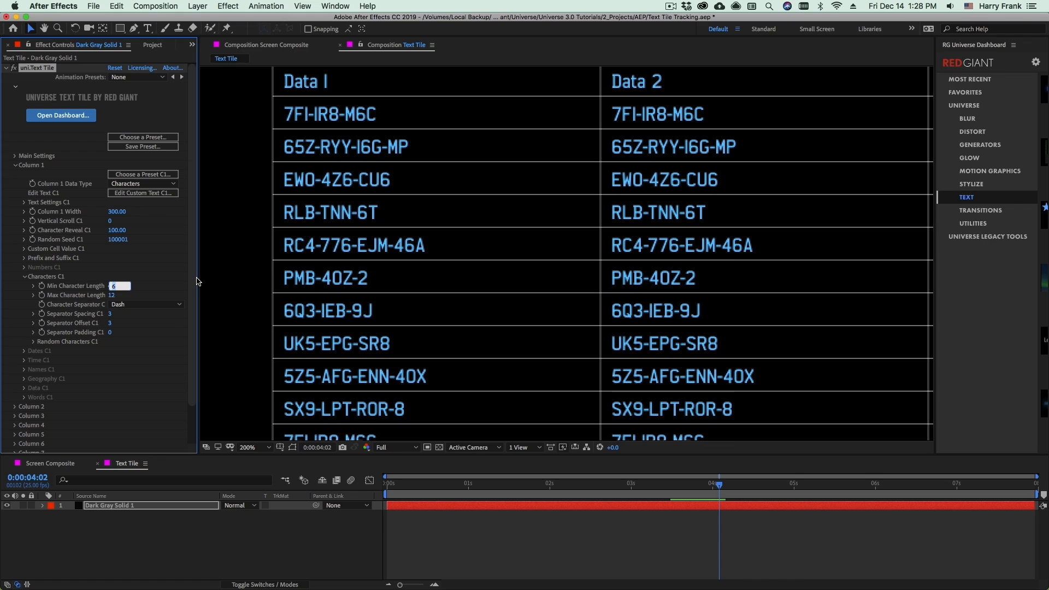
text(10)
key(Tab)
text(10)
key(Return)
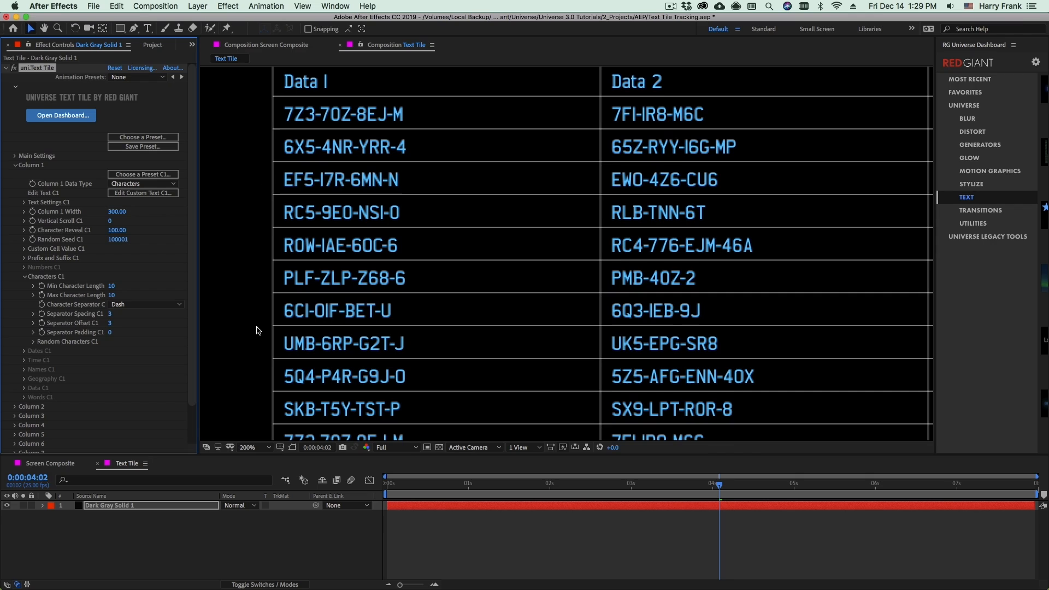
click(145, 304)
key(Return)
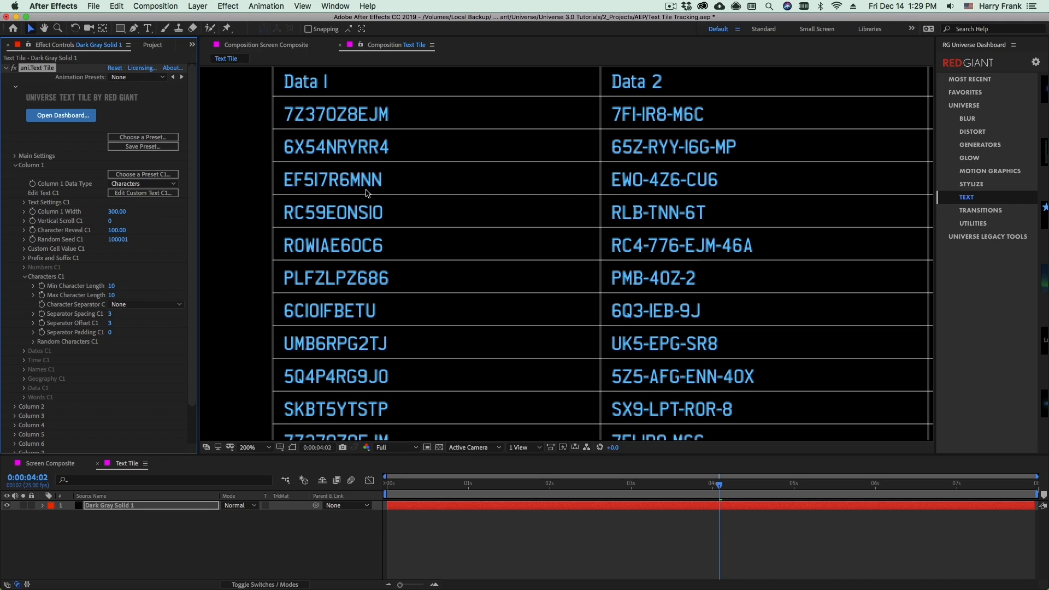
Step: Include lowercase letters in the Column 1 random characters, along with uppercase letters and numbers 0-9
click(34, 341)
scroll(70, 316, down, 2)
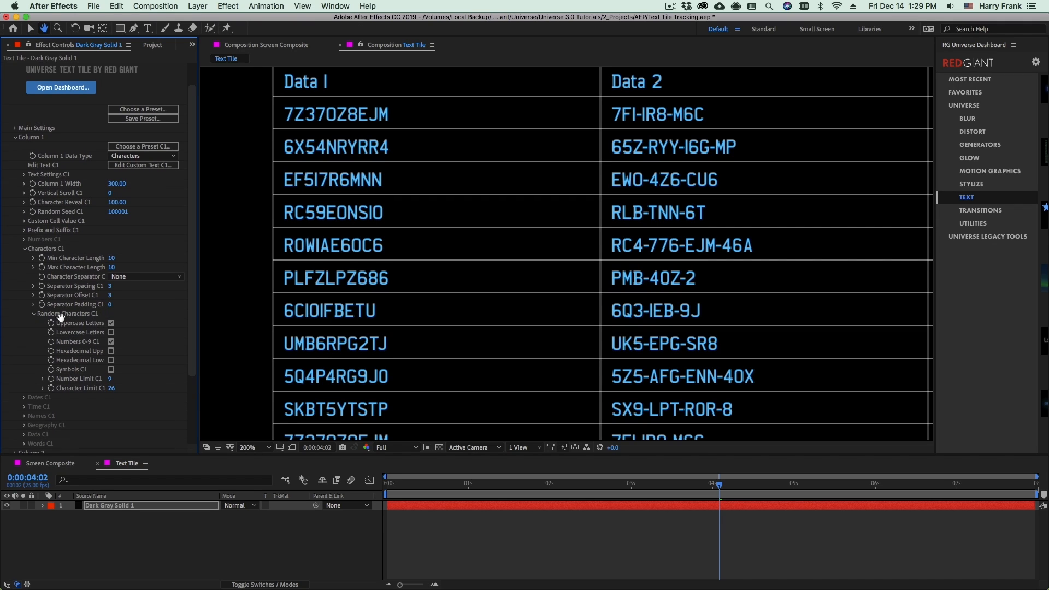
key(v)
click(111, 341)
click(111, 332)
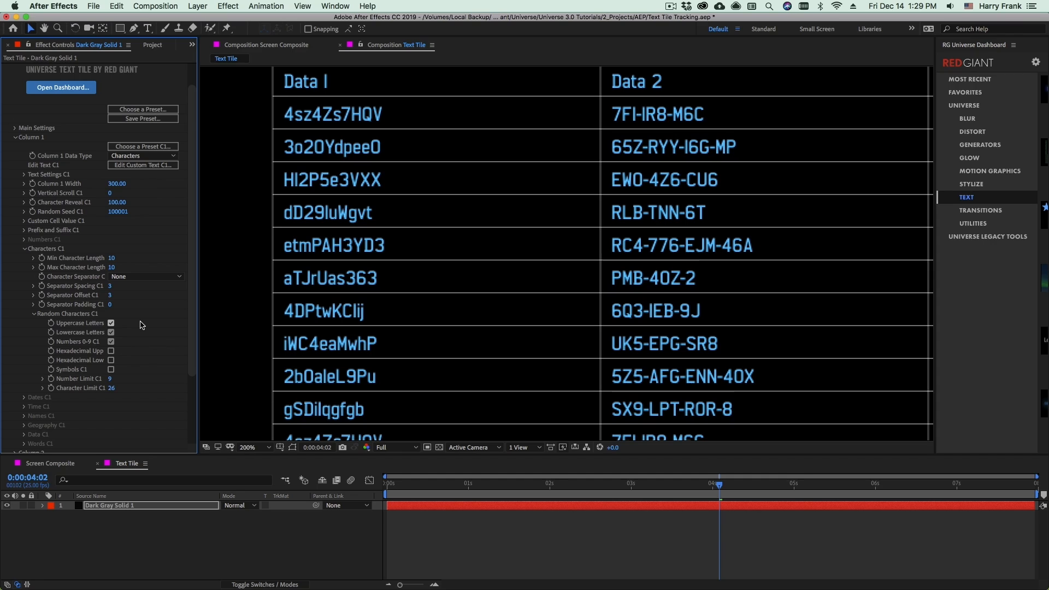
Step: Try adding symbols to the Column 1 random characters, as well as replacing lowercase letters and numbers with uppercase hexadecimal characters
click(111, 369)
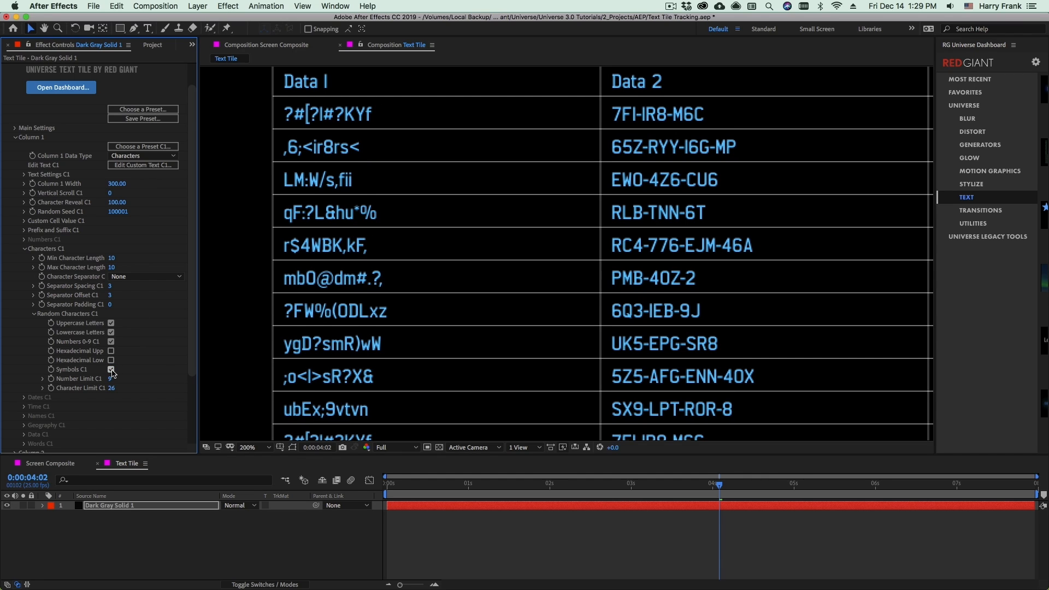
click(112, 369)
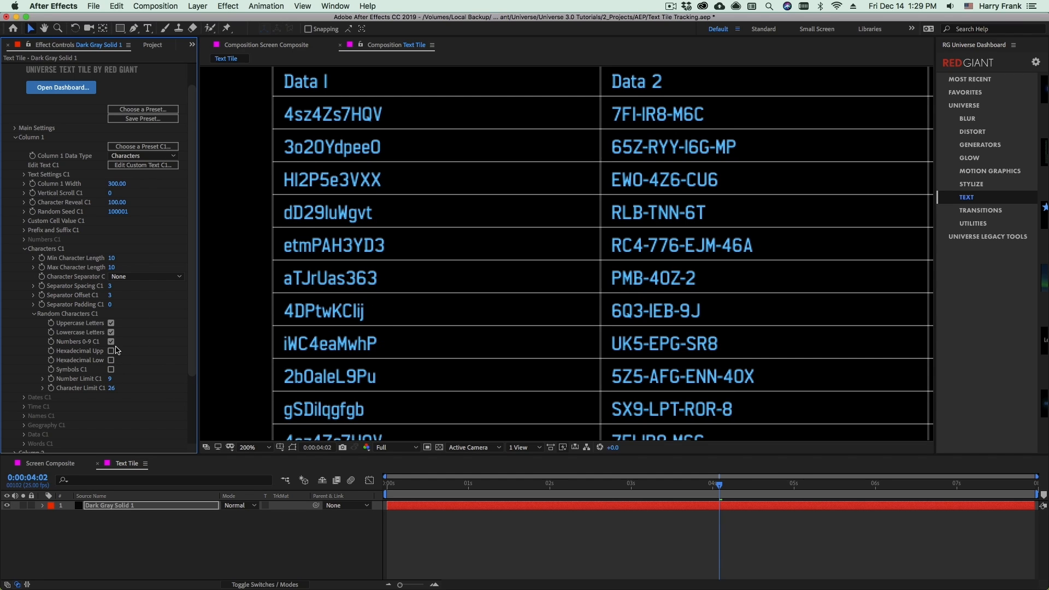
click(111, 332)
click(111, 341)
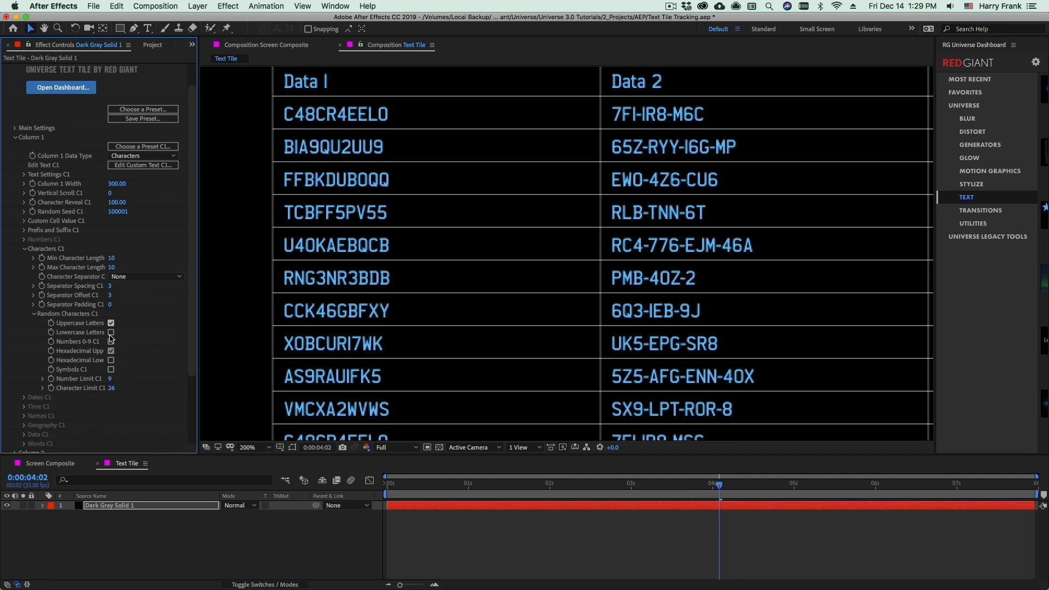
click(111, 323)
click(111, 323)
Step: Try lowercase hexadecimal characters in Column 1 and settle on only uppercase letters and numbers 0-9 as random characters
click(111, 360)
click(111, 351)
click(110, 332)
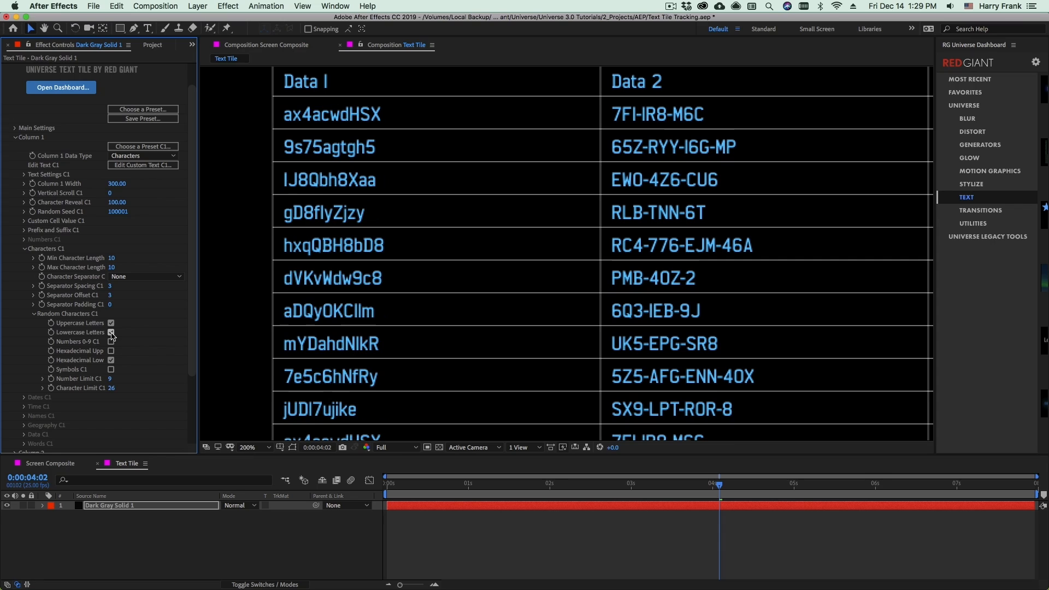
click(111, 360)
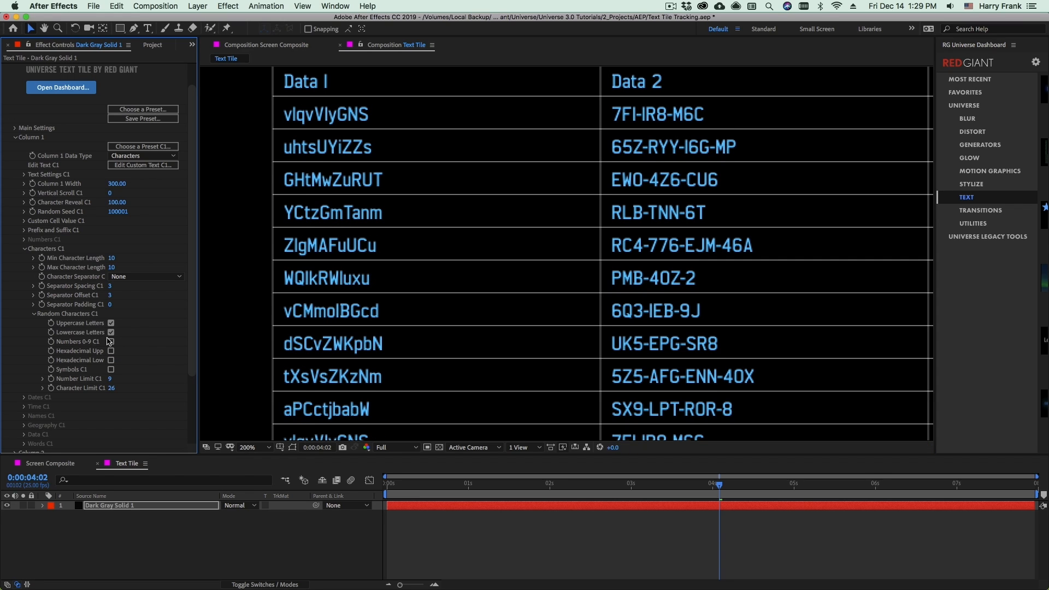
click(111, 341)
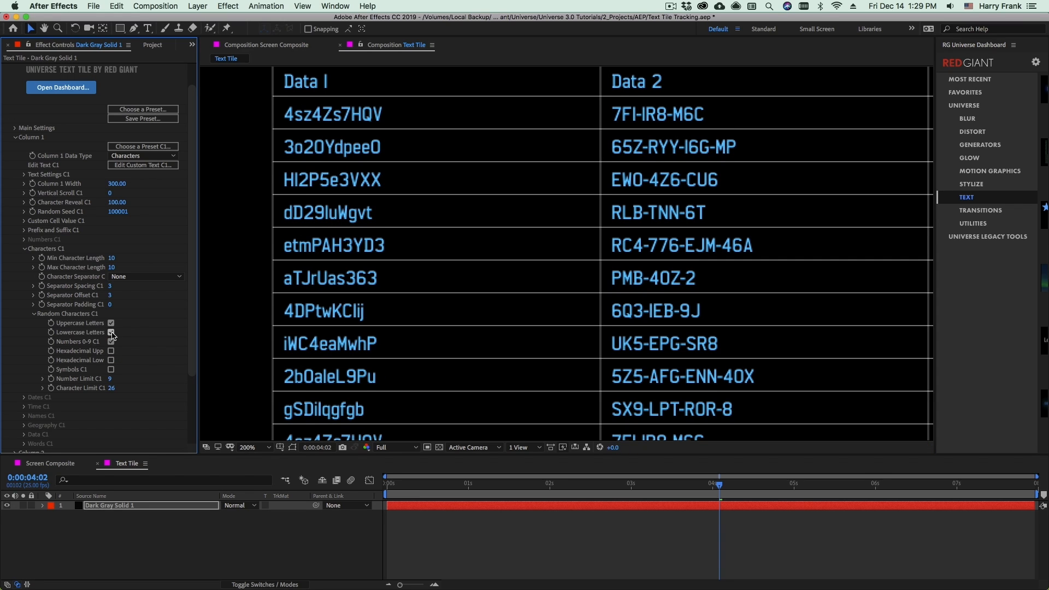
click(111, 333)
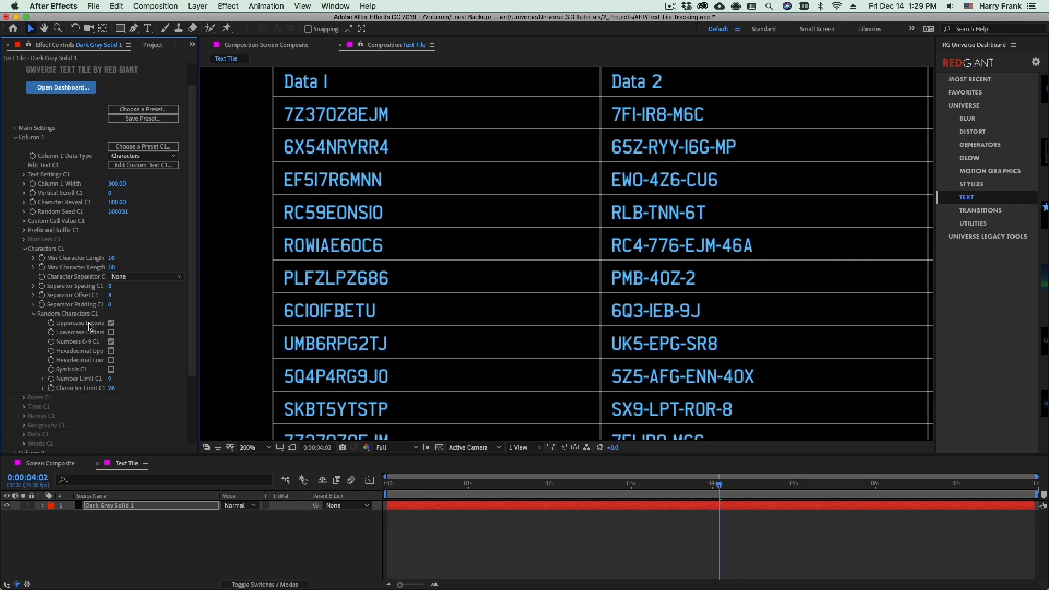
Step: Try a Number Limit of 2 with a reduced Character Limit for Column 1, and restore the limits to 9 and 26
click(111, 378)
key(Tab)
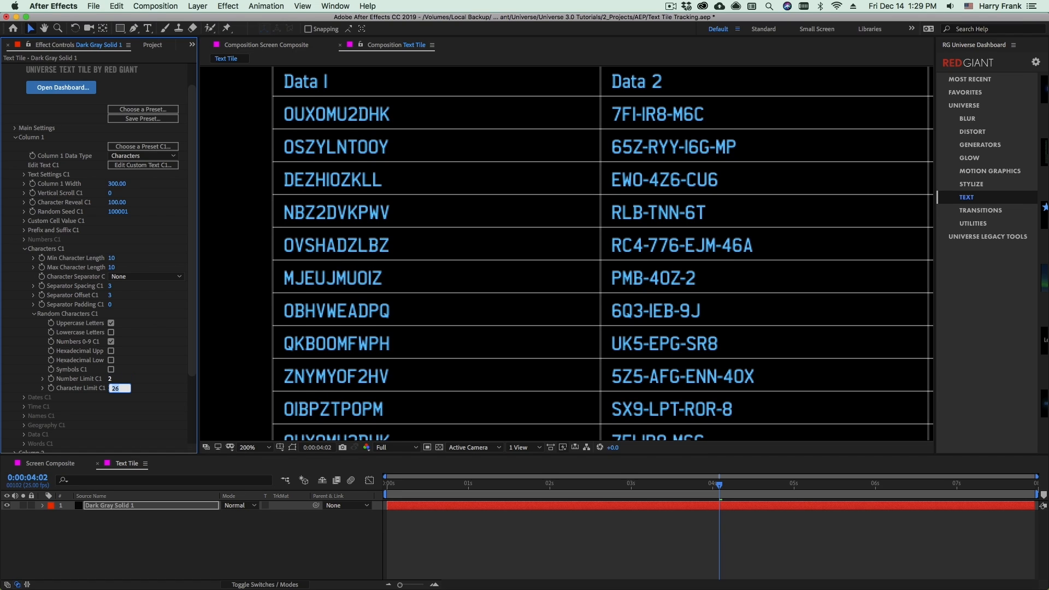
key(Return)
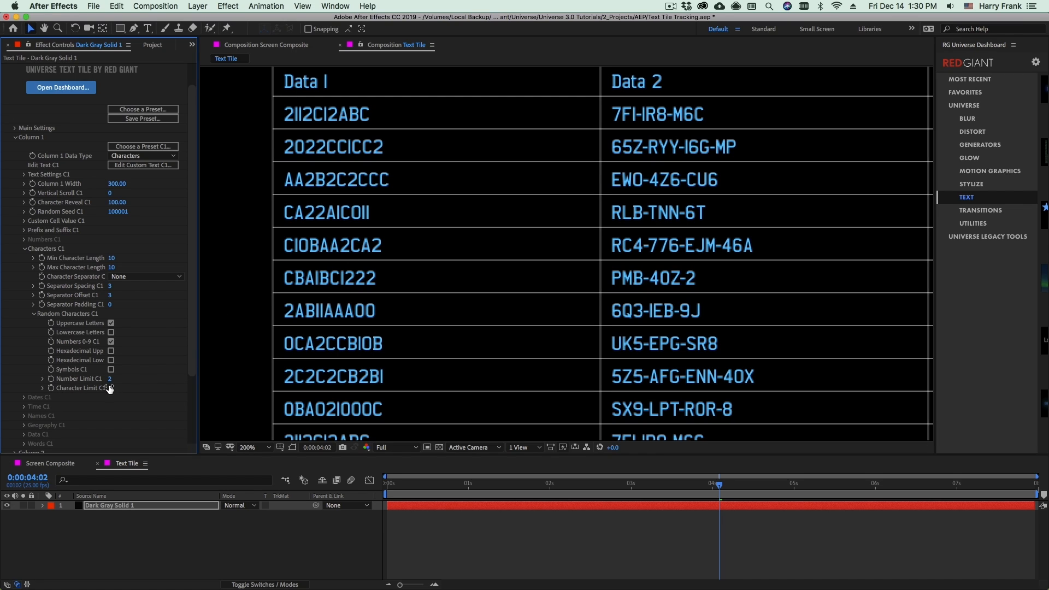
drag(110, 389, 262, 379)
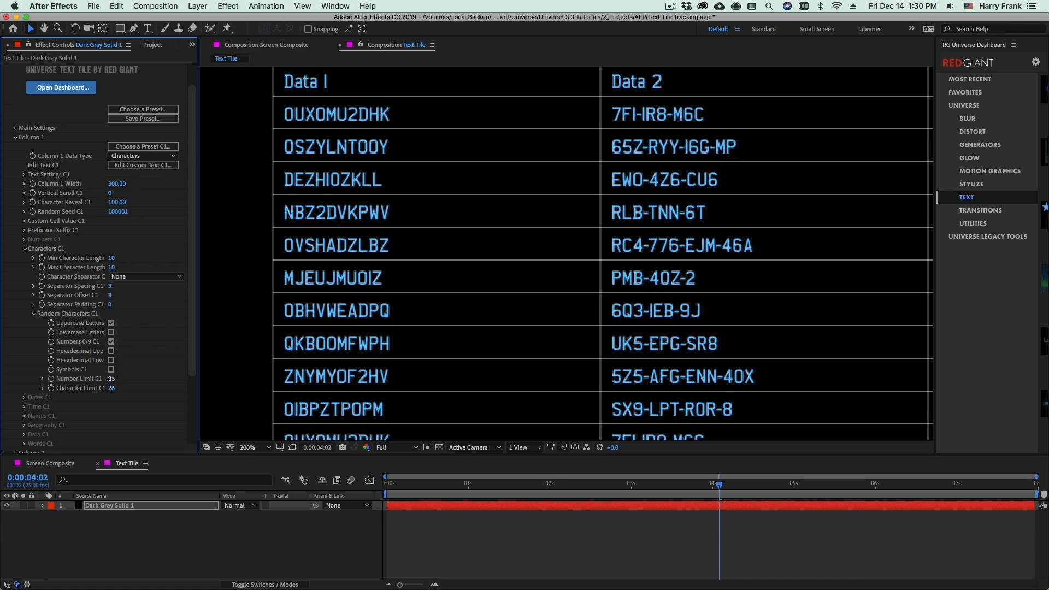
drag(111, 380, 319, 366)
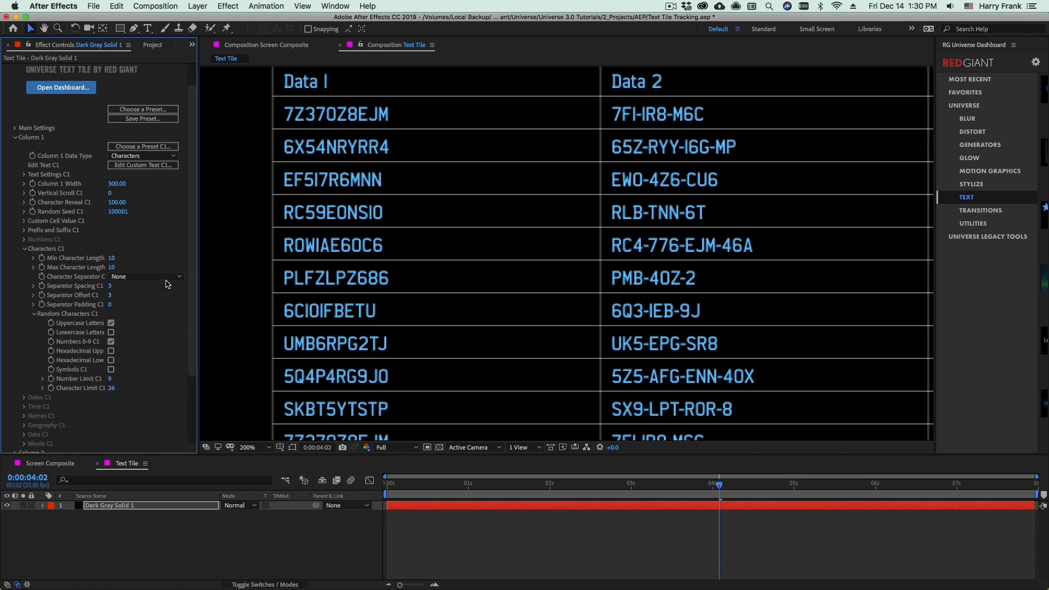
Step: Set the Column 1 character separator to Dash and try different Separator Spacing values, ending at 4
click(138, 277)
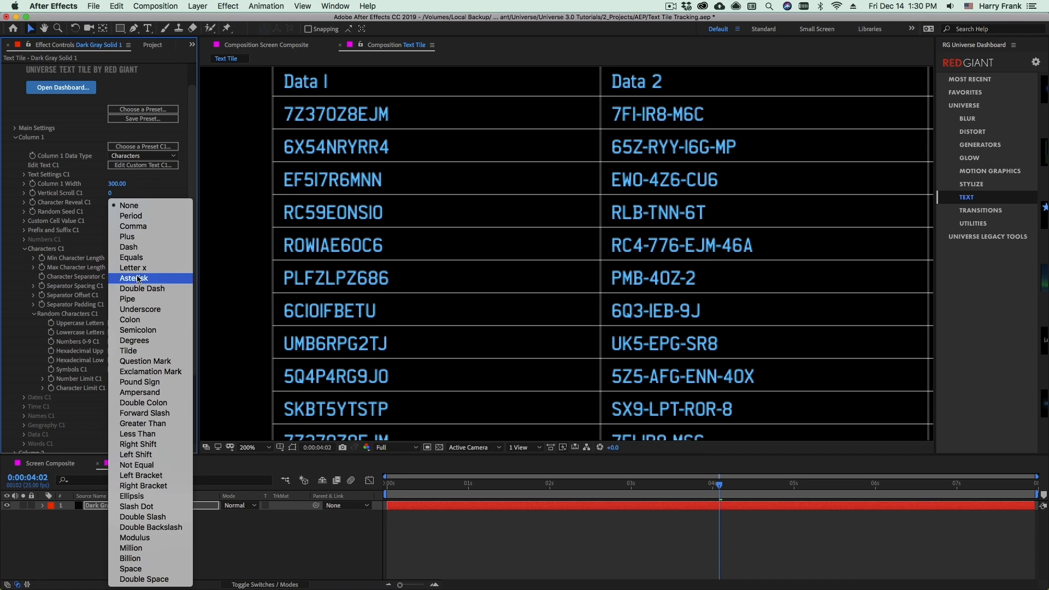
click(141, 248)
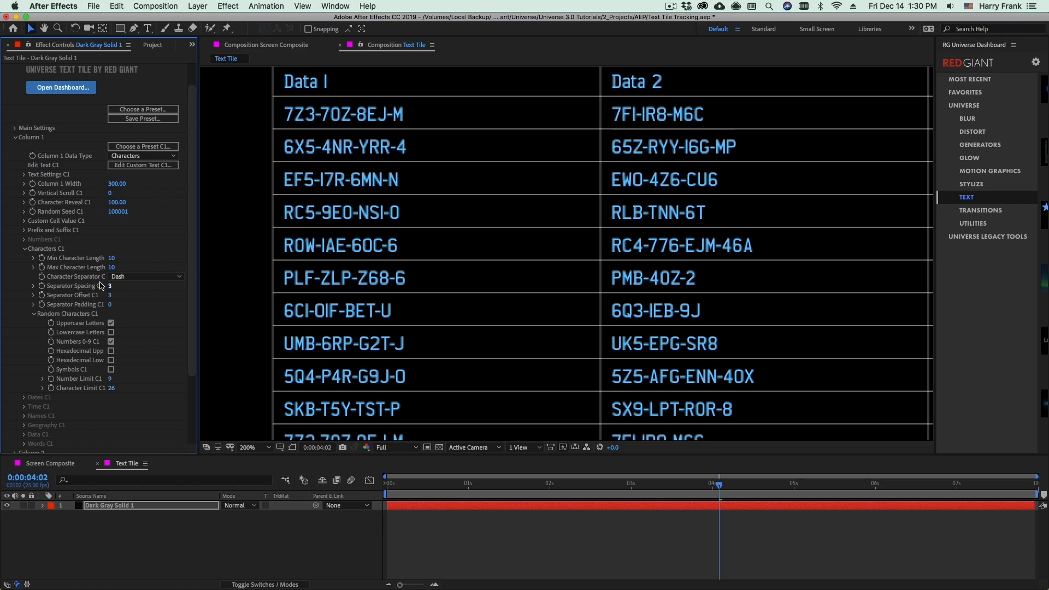
click(113, 286)
key(Down)
key(Up)
key(Up)
key(Down)
key(Down)
key(Down)
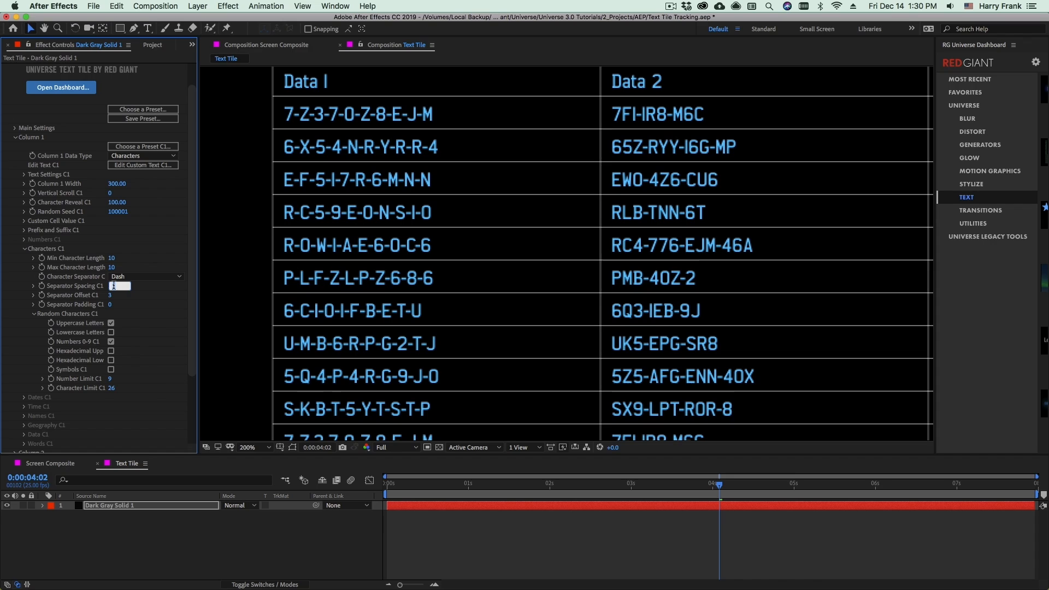
key(Up)
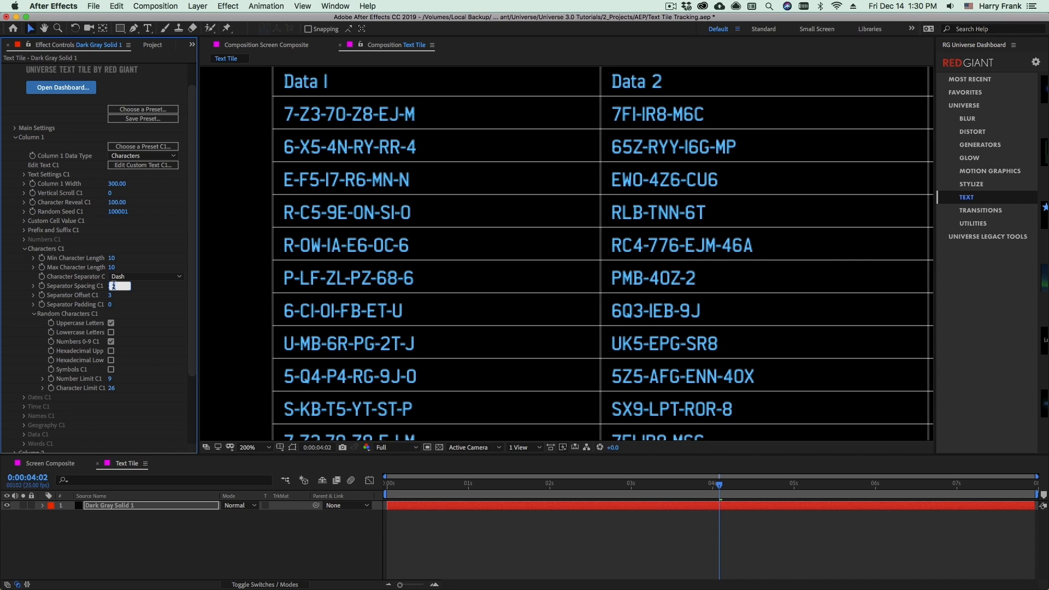
key(Down)
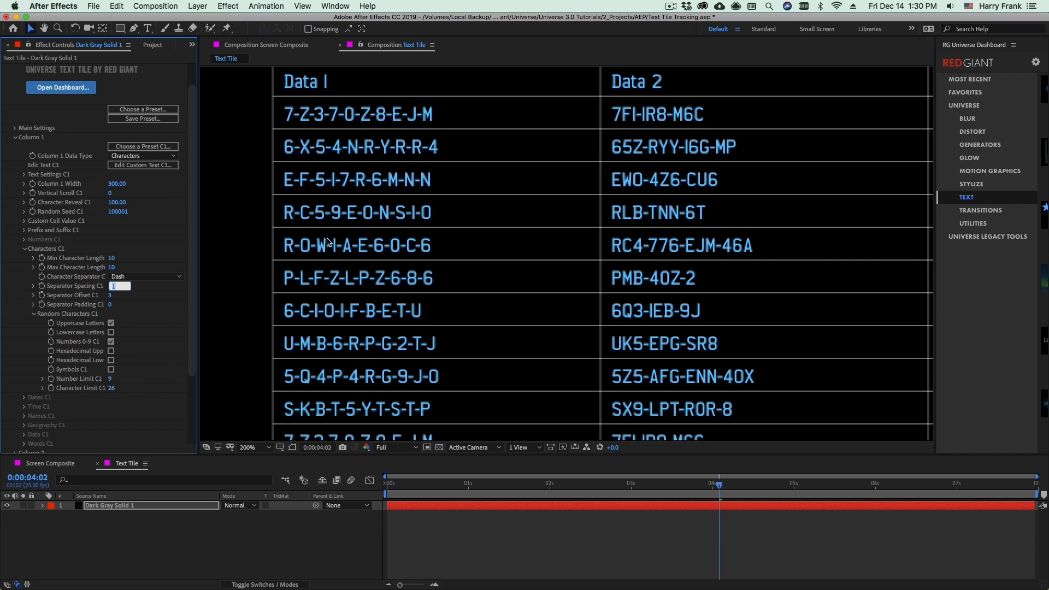
key(Up)
key(Up)
key(Up)
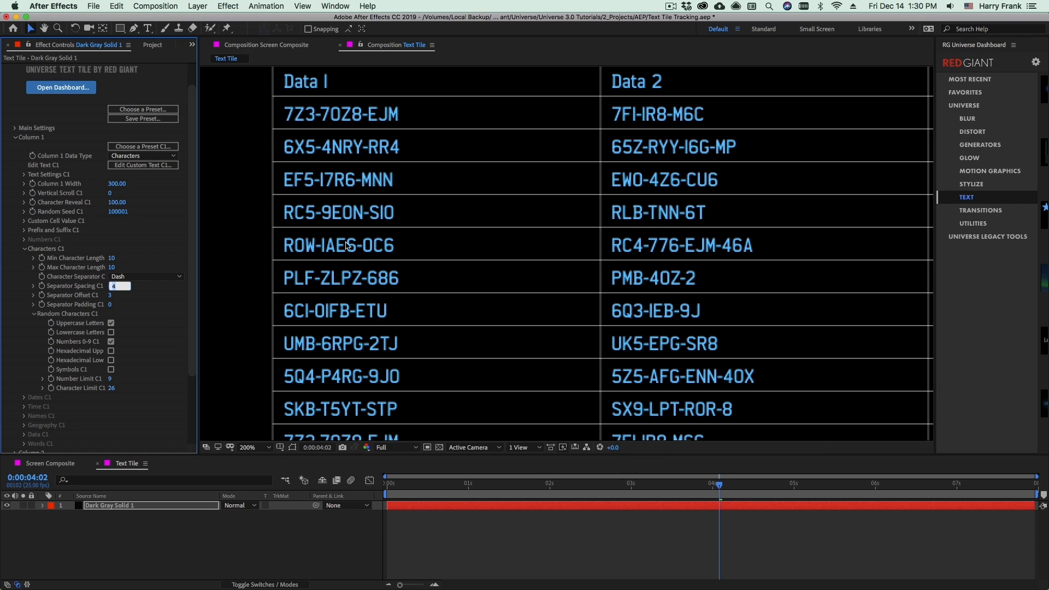
Step: Set the Column 1 Separator Offset to 2 and the Separator Padding to 1
click(110, 296)
key(Down)
key(Down)
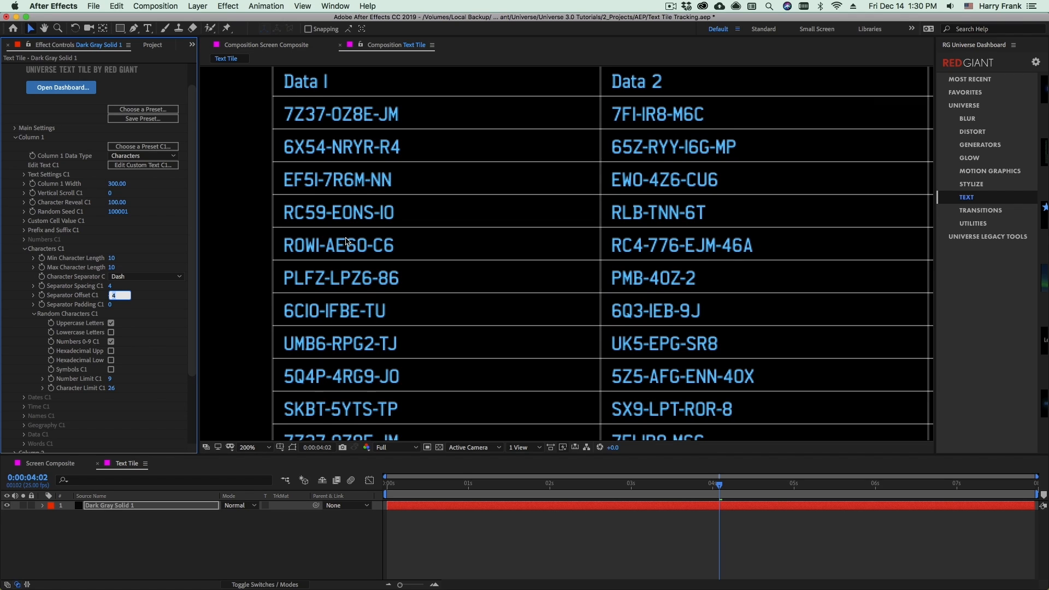
key(Up)
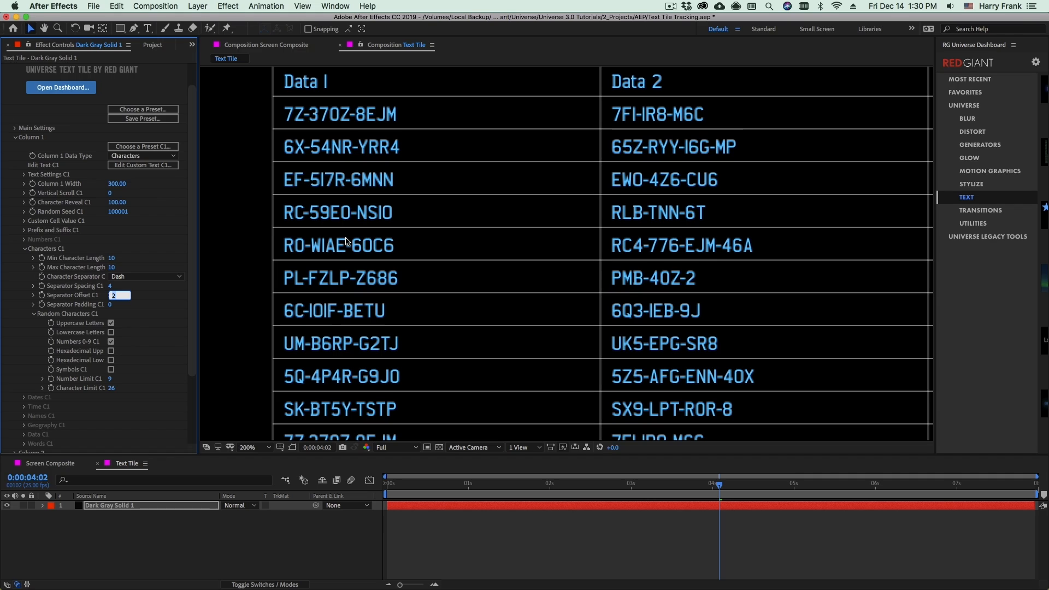
key(Tab)
key(Up)
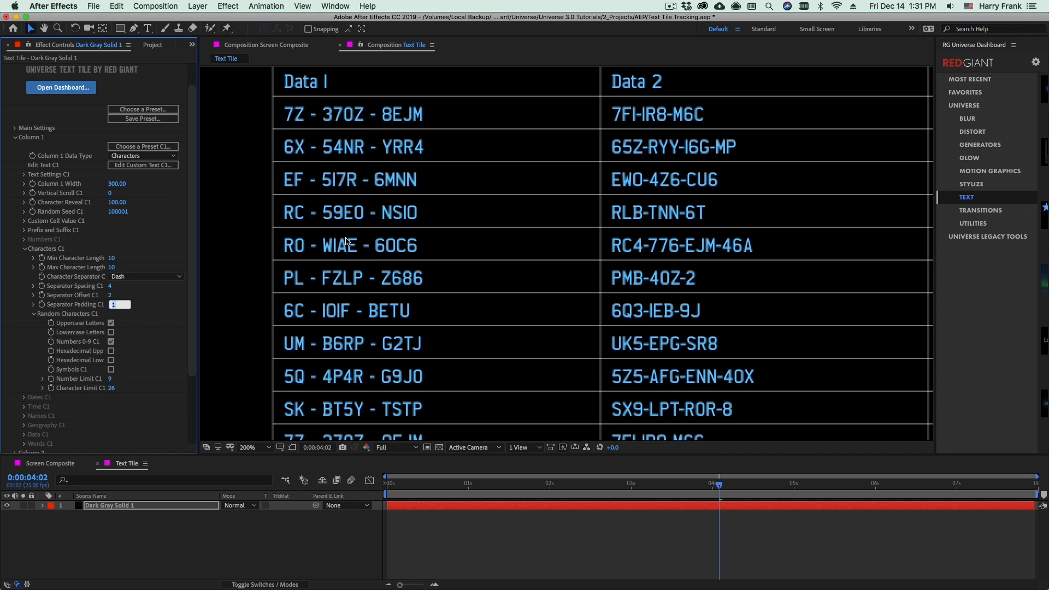
Step: Apply the Currency - Mixed 1 preset to Column 1
key(h)
drag(359, 284, 366, 276)
mouse_move(373, 165)
mouse_down()
mouse_move(373, 192)
mouse_move(368, 151)
mouse_up()
key(v)
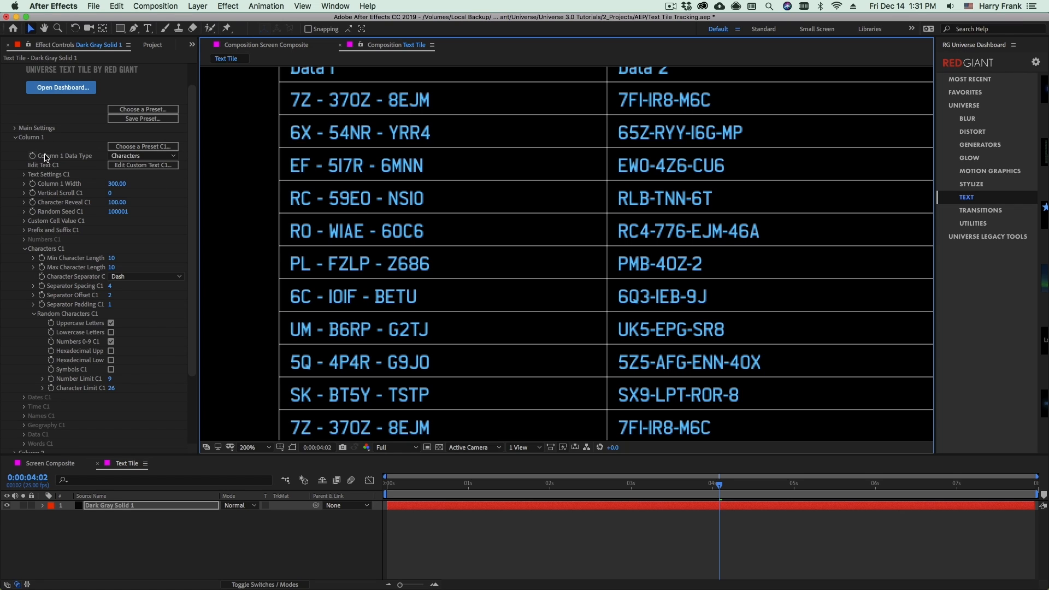
click(142, 146)
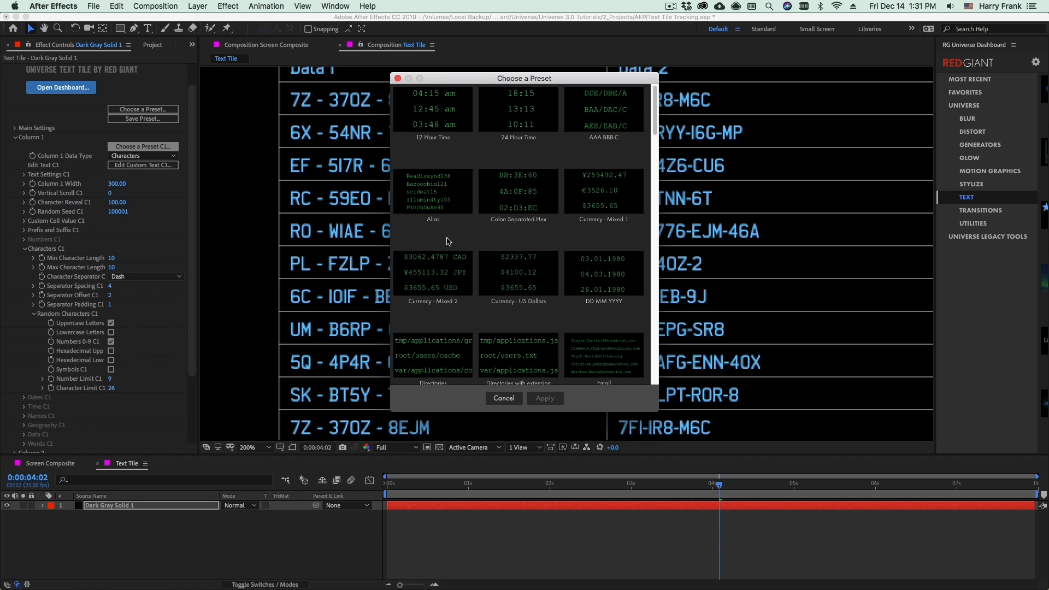
scroll(530, 212, down, 1)
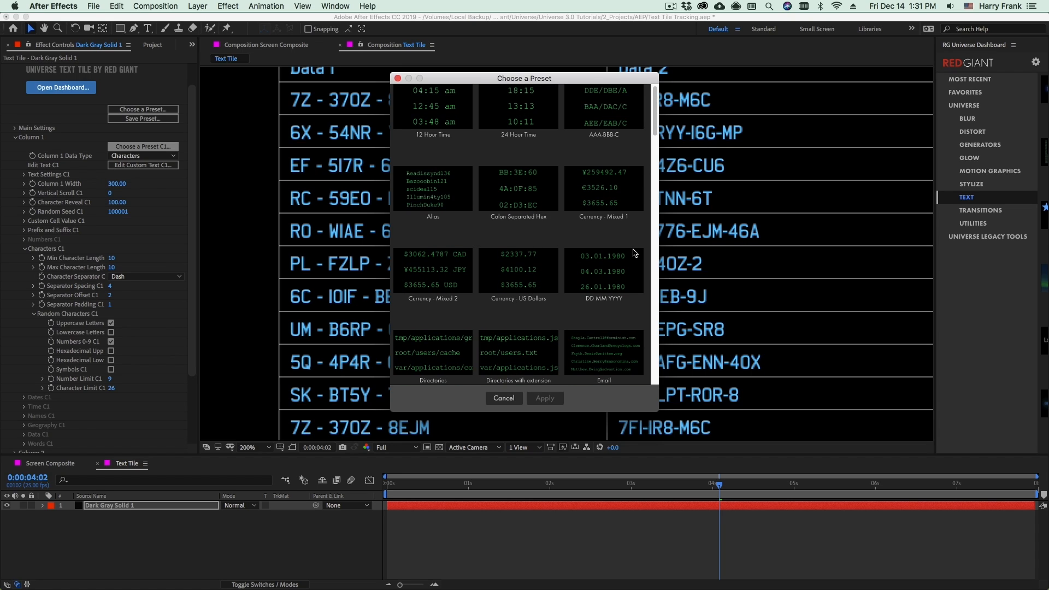
scroll(603, 205, up, 1)
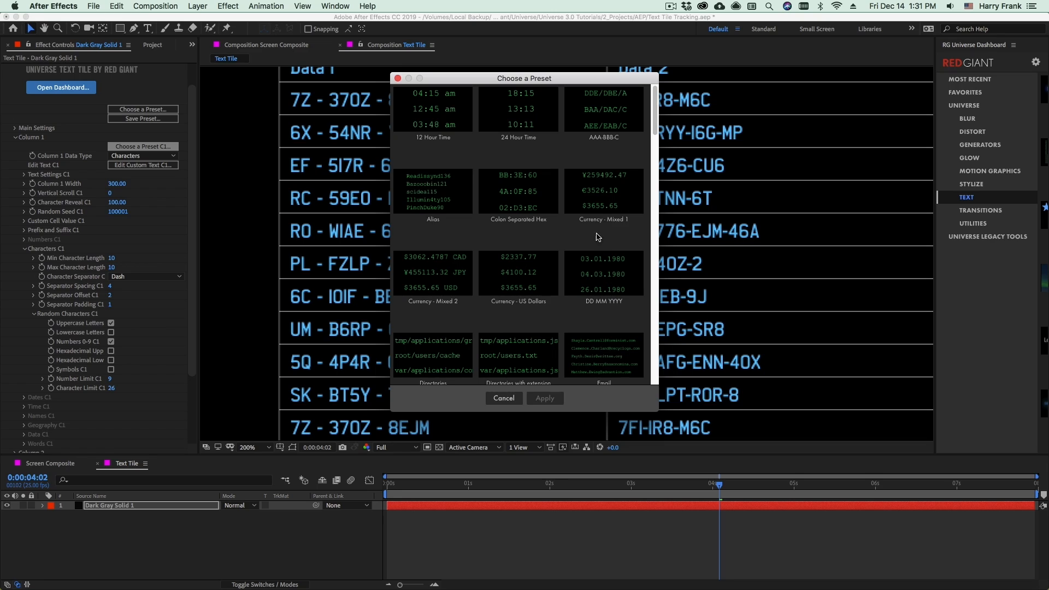
click(602, 206)
click(544, 398)
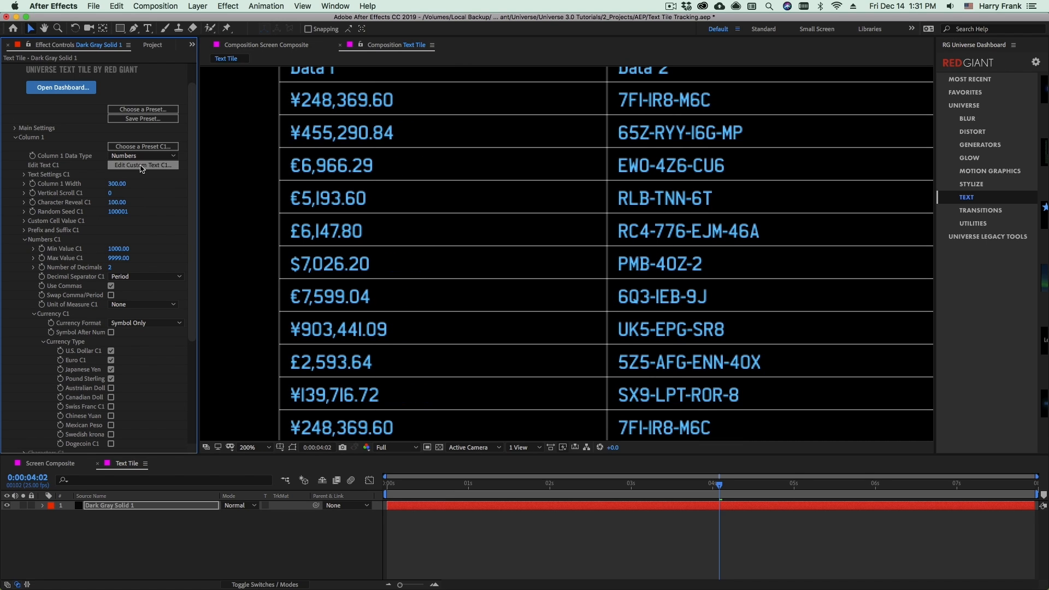
Step: Apply the Percent preset to Column 1
scroll(542, 246, down, 5)
scroll(542, 245, down, 10)
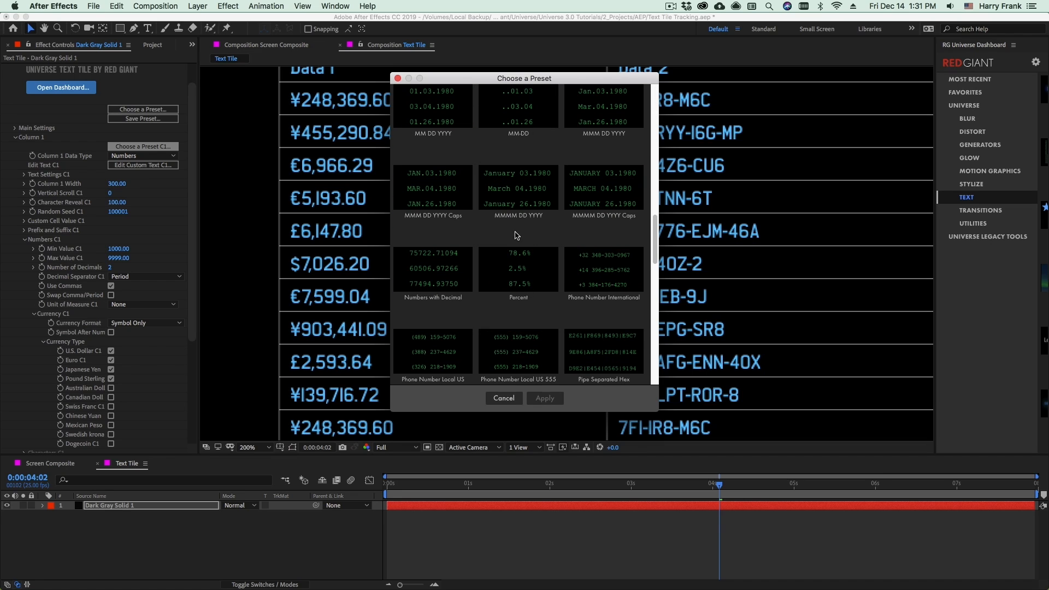
double_click(503, 272)
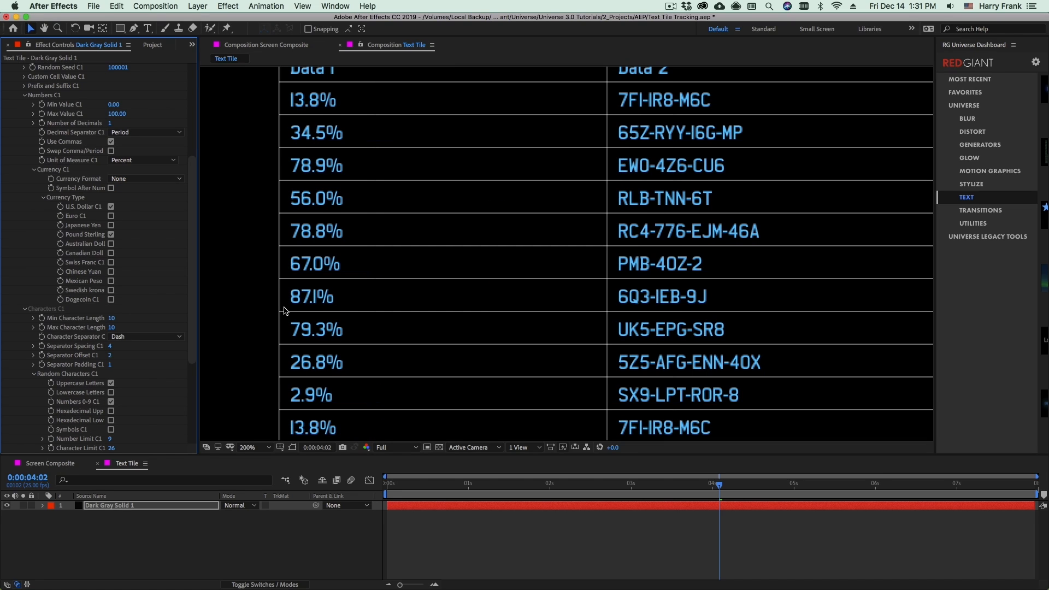
Step: Change the Column 1 Data Type to Dates and set the Date Format to MMMM DD YYYY
scroll(164, 256, up, 10)
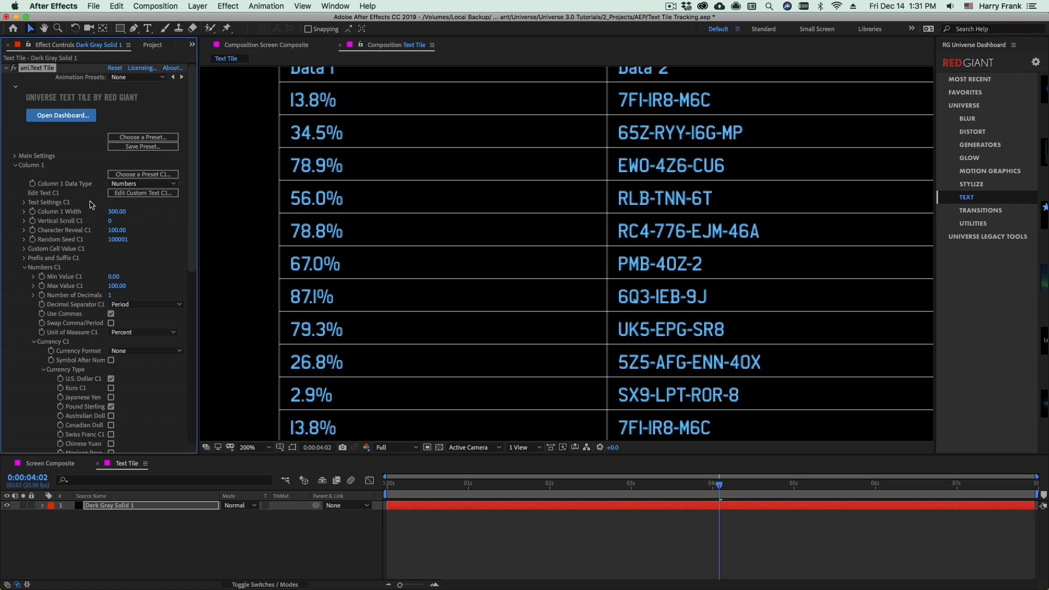
click(144, 184)
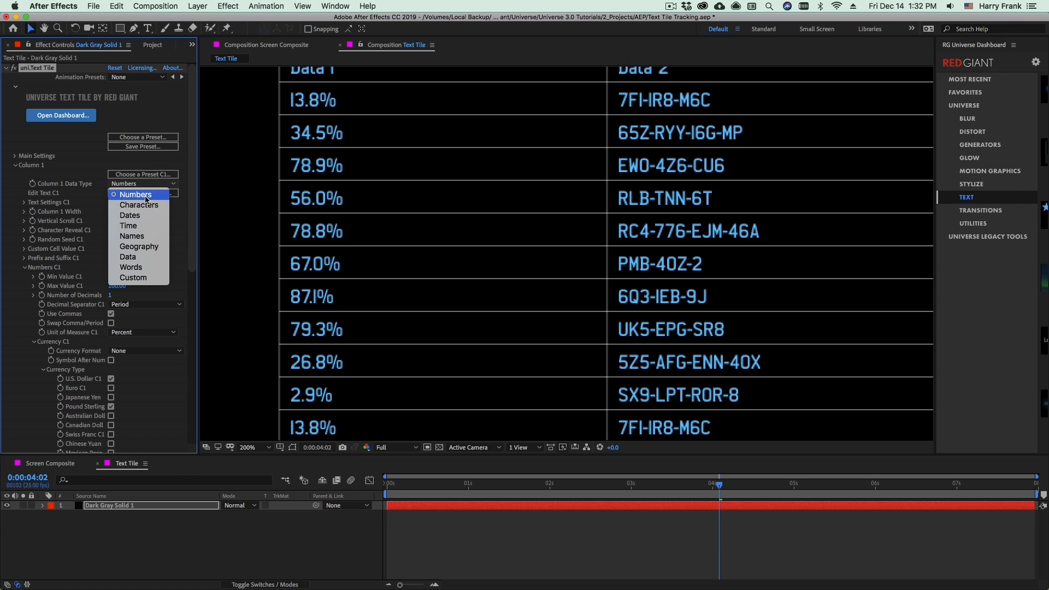
click(144, 215)
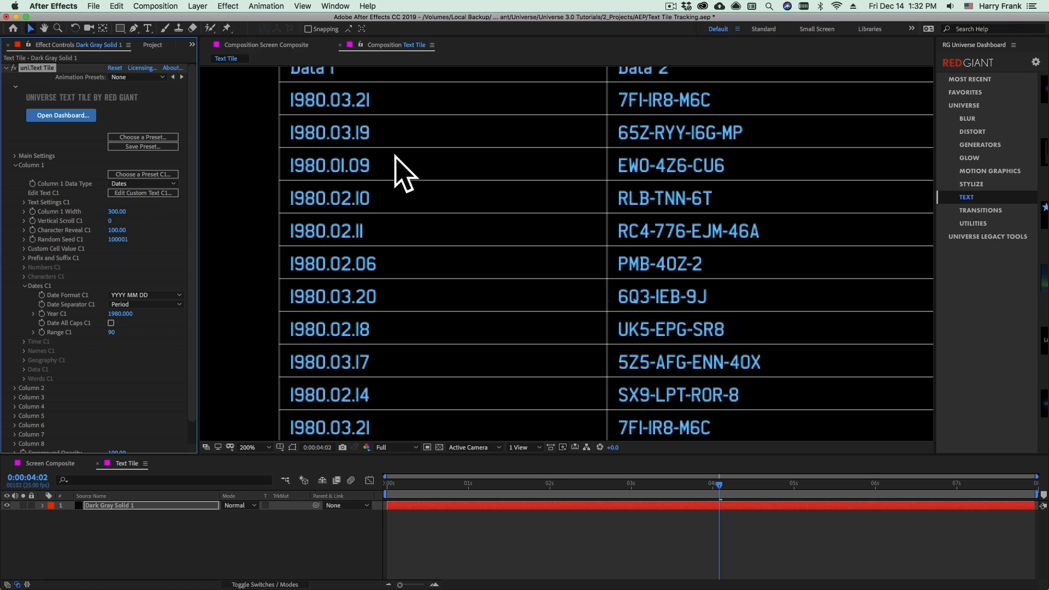
click(131, 296)
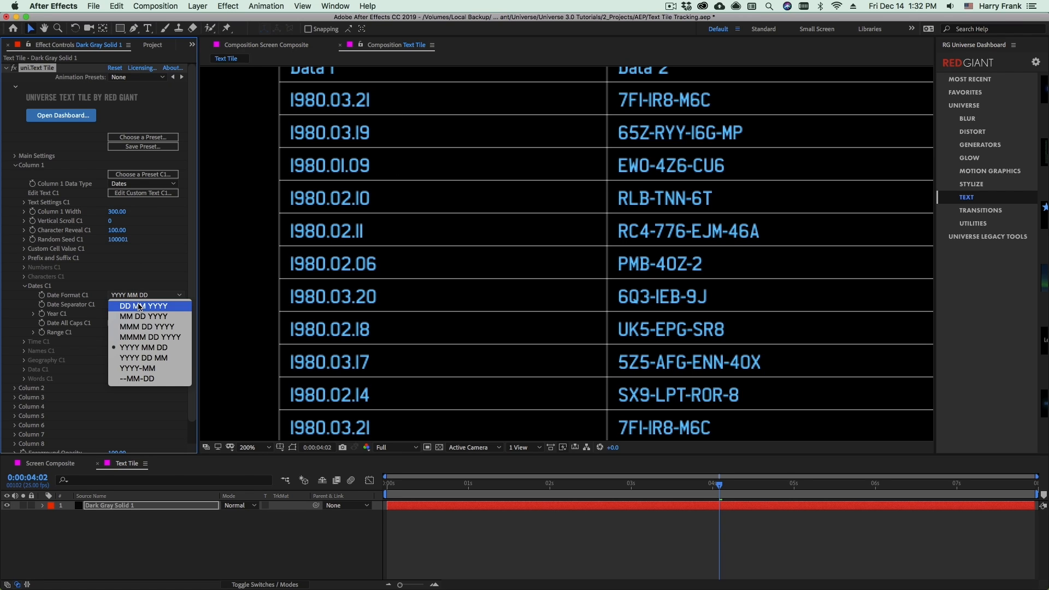
click(140, 307)
click(142, 327)
click(141, 294)
click(144, 337)
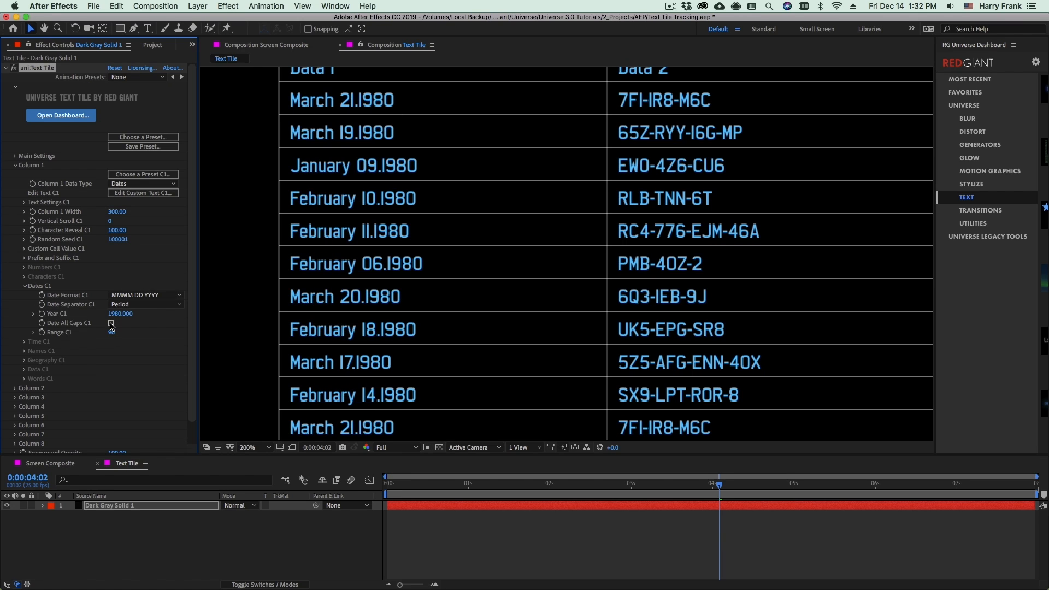
Step: Preview the Column 1 dates in all caps, leave that option off, and set the Year to 2064
click(111, 324)
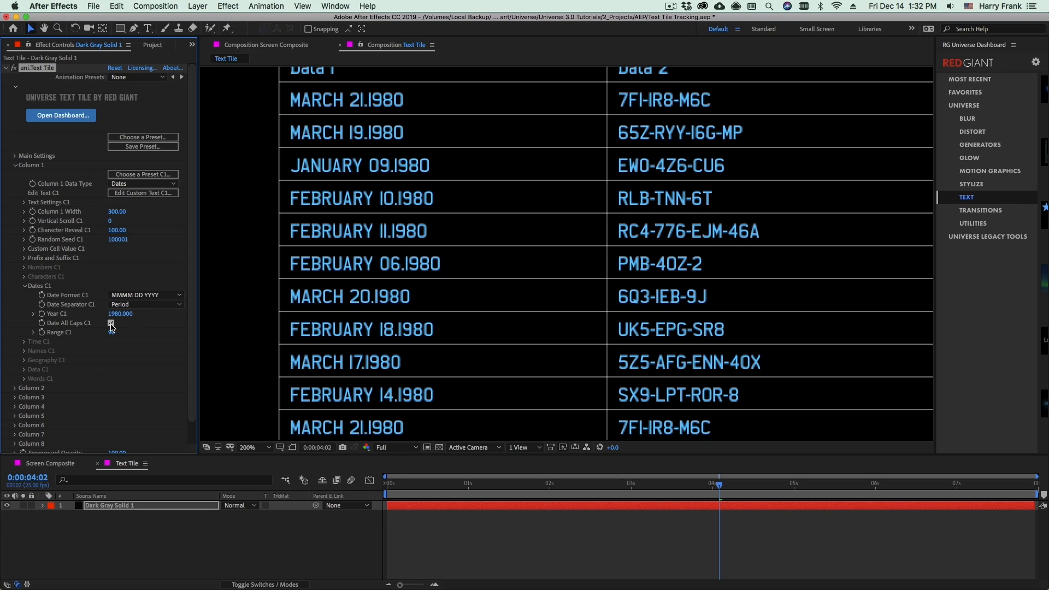
click(111, 323)
click(113, 313)
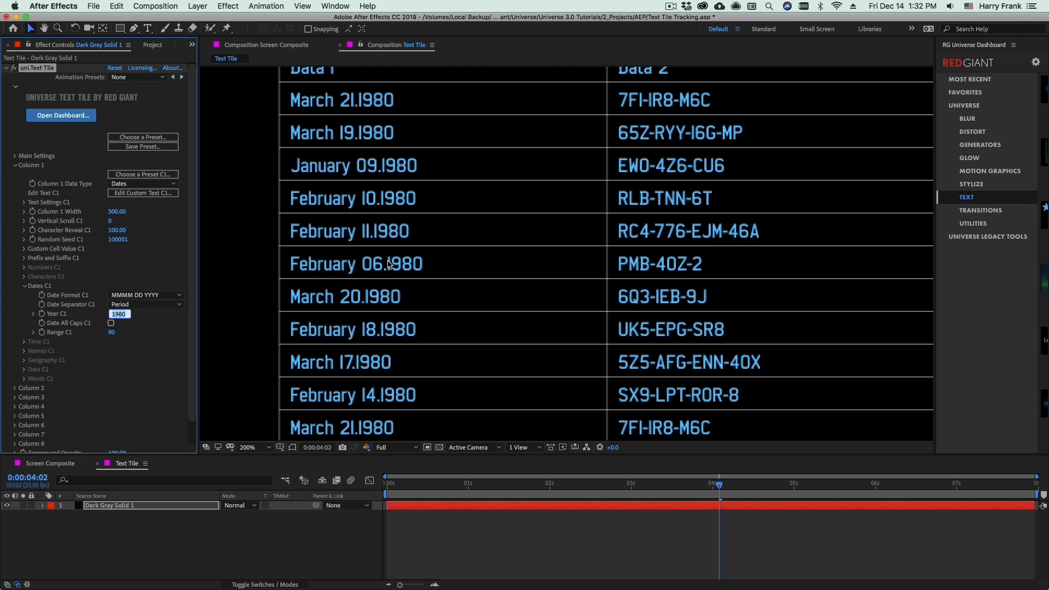
text(2064)
key(Return)
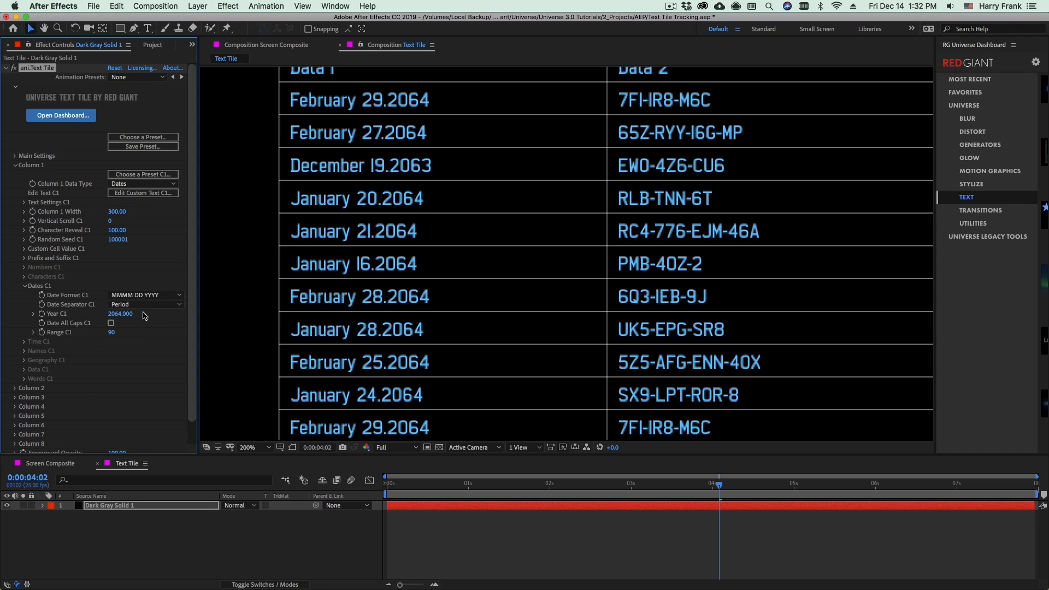
Step: Set the Column 1 date Range to 3090
click(112, 333)
click(127, 339)
mouse_move(114, 333)
mouse_down()
mouse_move(124, 332)
mouse_move(114, 333)
mouse_up()
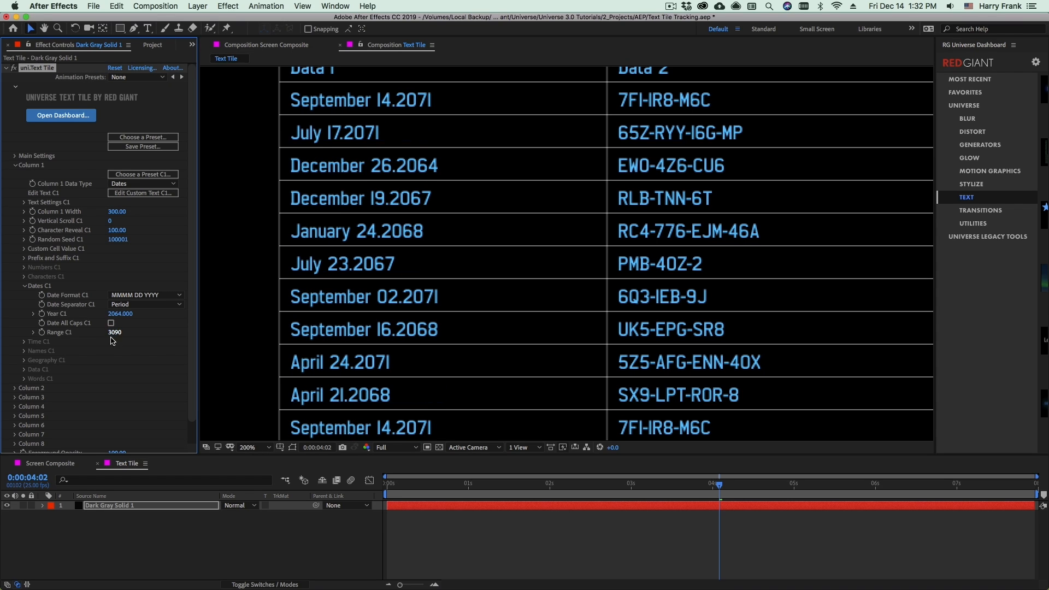
click(116, 333)
click(396, 124)
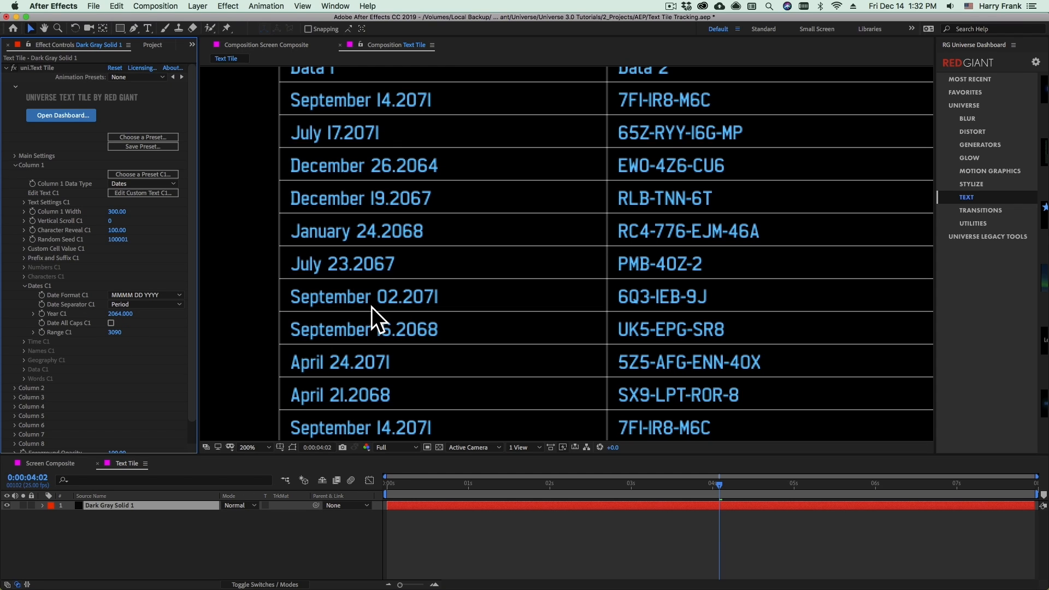
Step: Set the Main Settings Sorting to A-Z and change the Column 1 Data Type to Time
click(16, 156)
scroll(102, 292, down, 3)
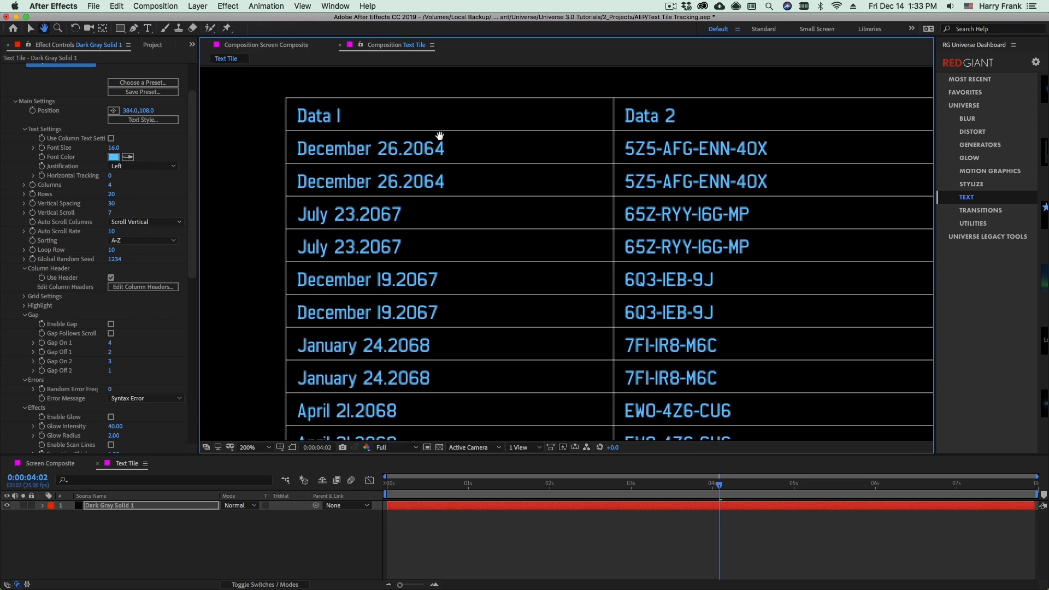
key(h)
drag(436, 372, 417, 424)
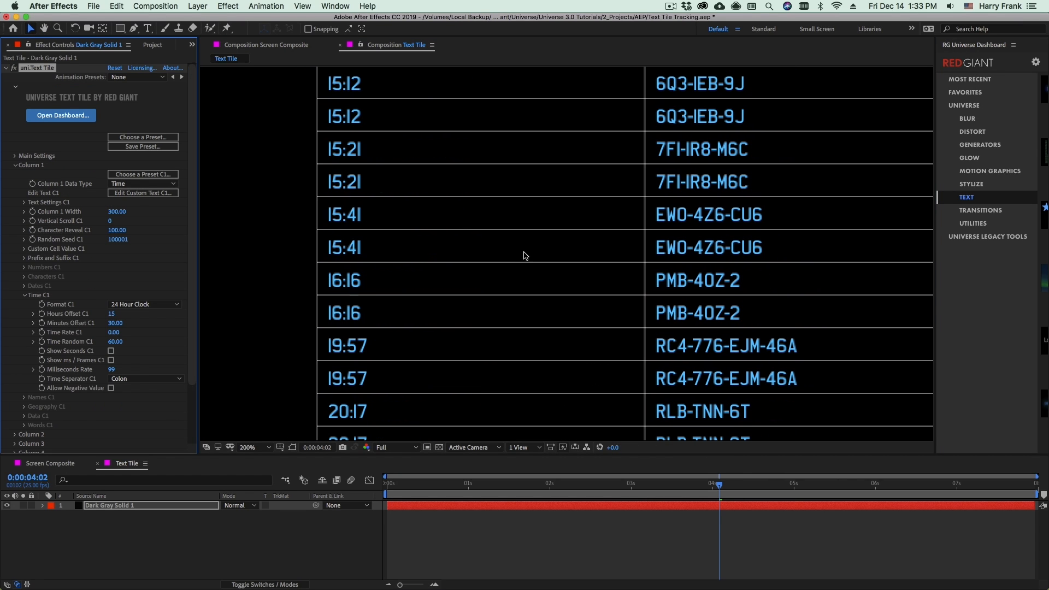
Step: Preview the Column 1 times in 12 Hour Clock format and return them to 24 Hour Clock
click(130, 304)
click(134, 309)
click(140, 304)
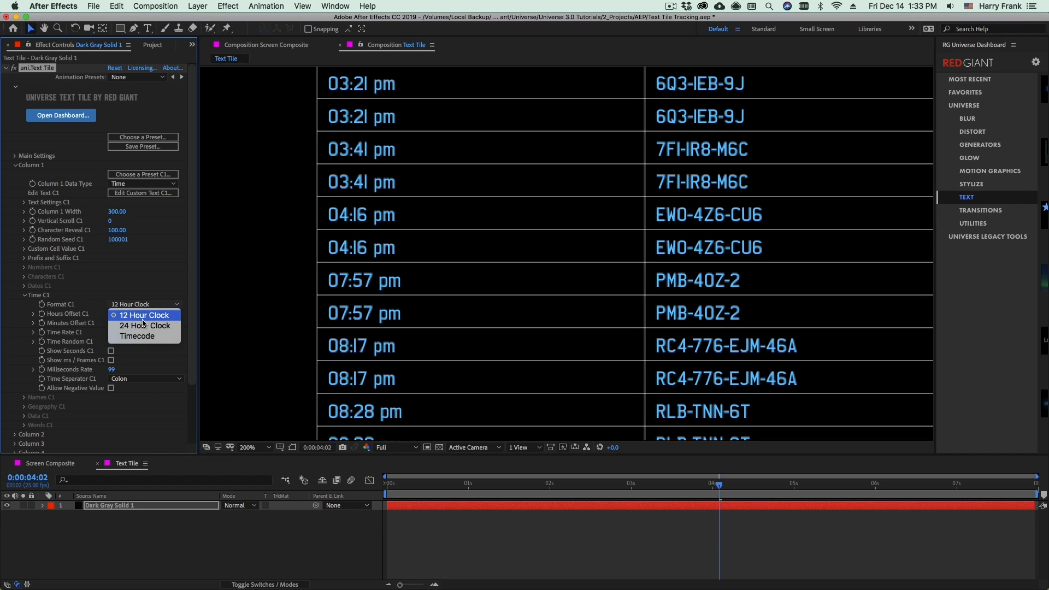
click(145, 329)
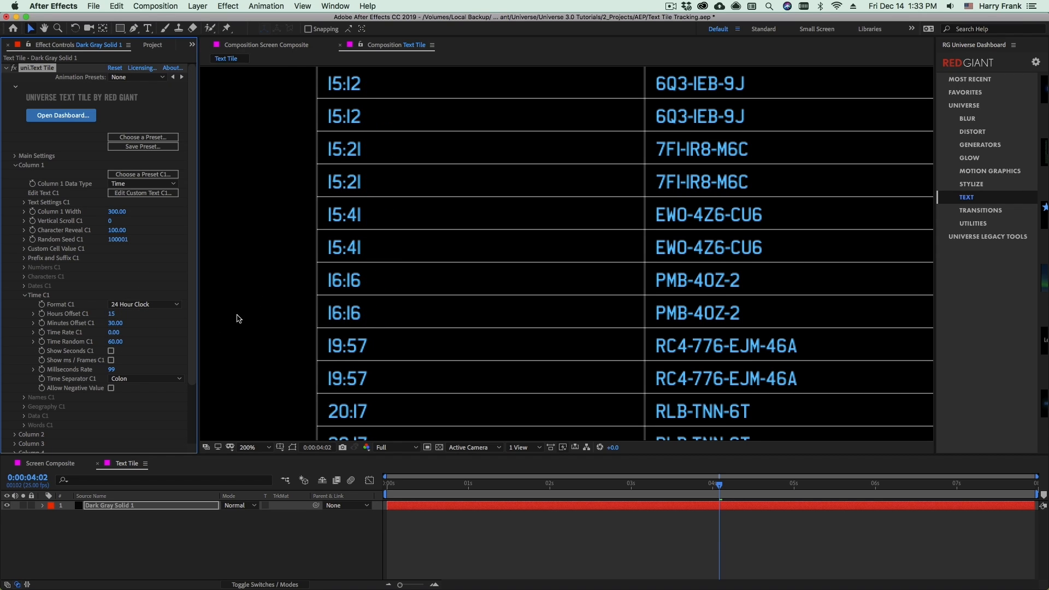
Step: Set the Column 1 time Format to Timecode and enable Show Seconds and Show ms / Frames
click(157, 305)
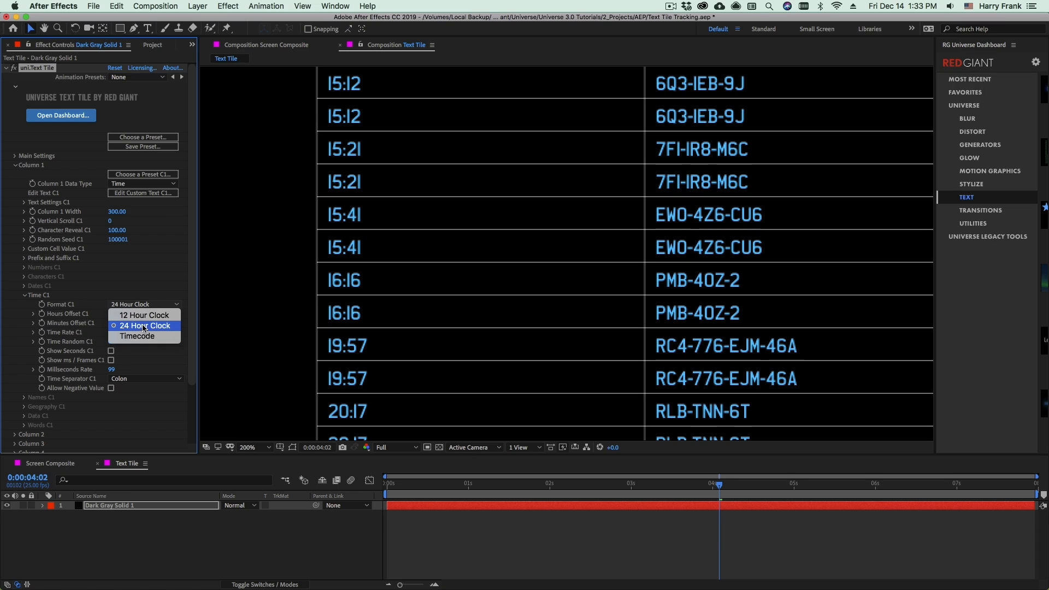
click(158, 336)
drag(351, 316, 325, 353)
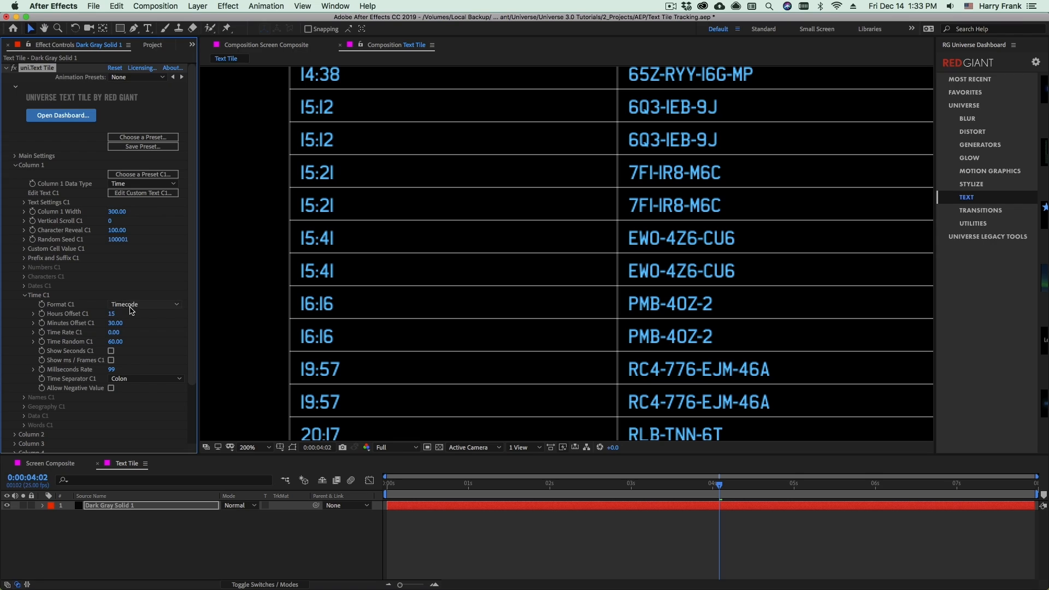
click(111, 351)
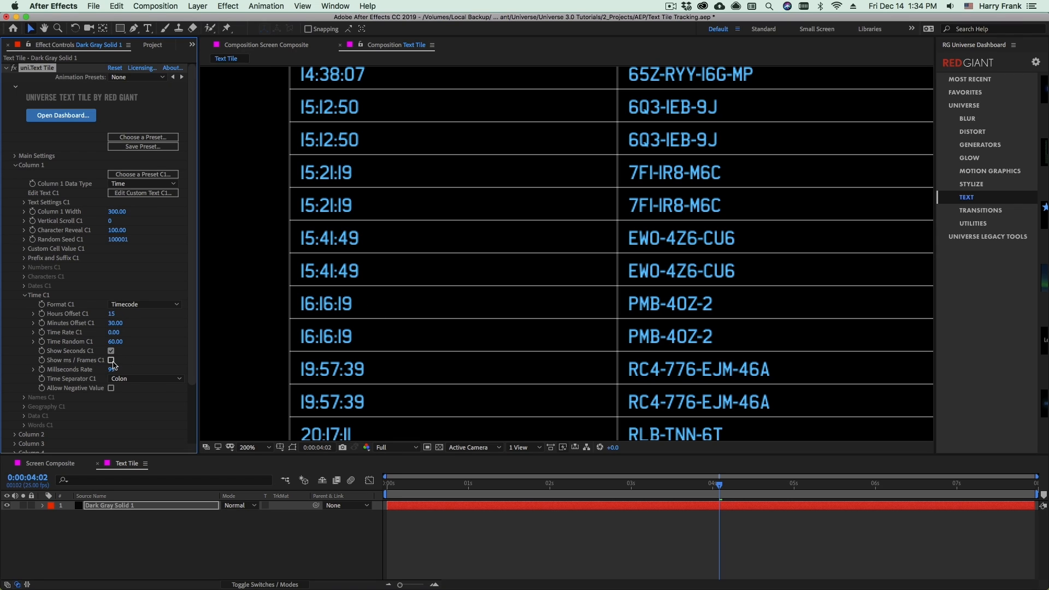
click(111, 361)
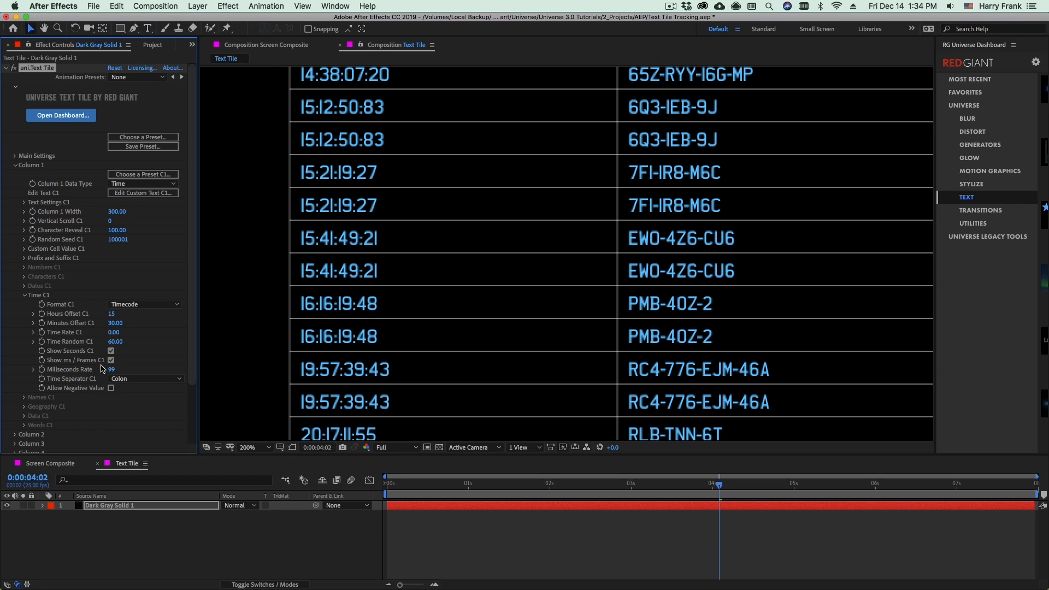
Step: Switch the Column 1 time Format to 24 Hour Clock and back to Timecode
click(126, 304)
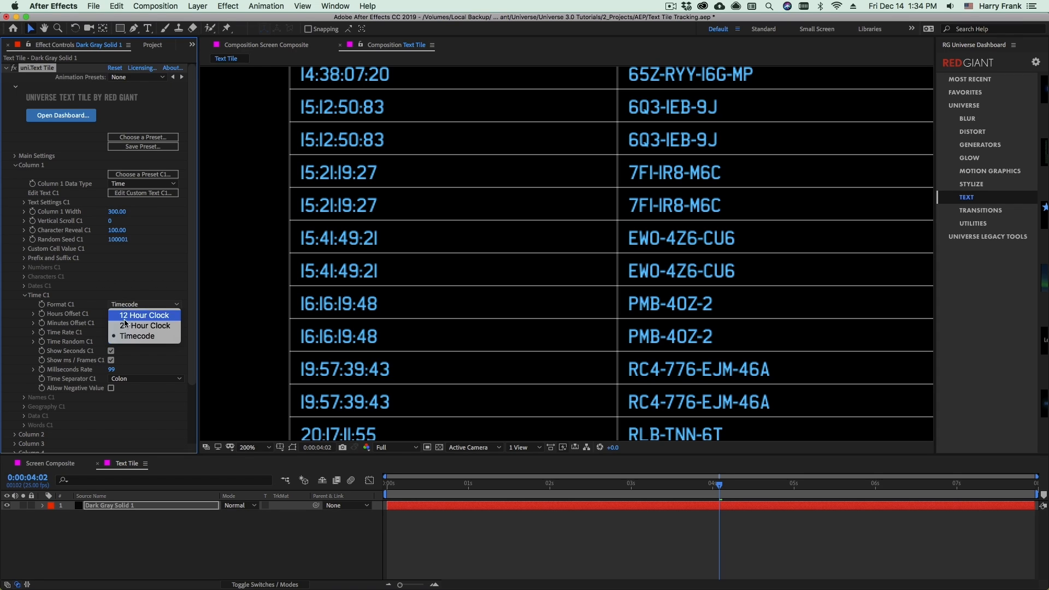
click(126, 331)
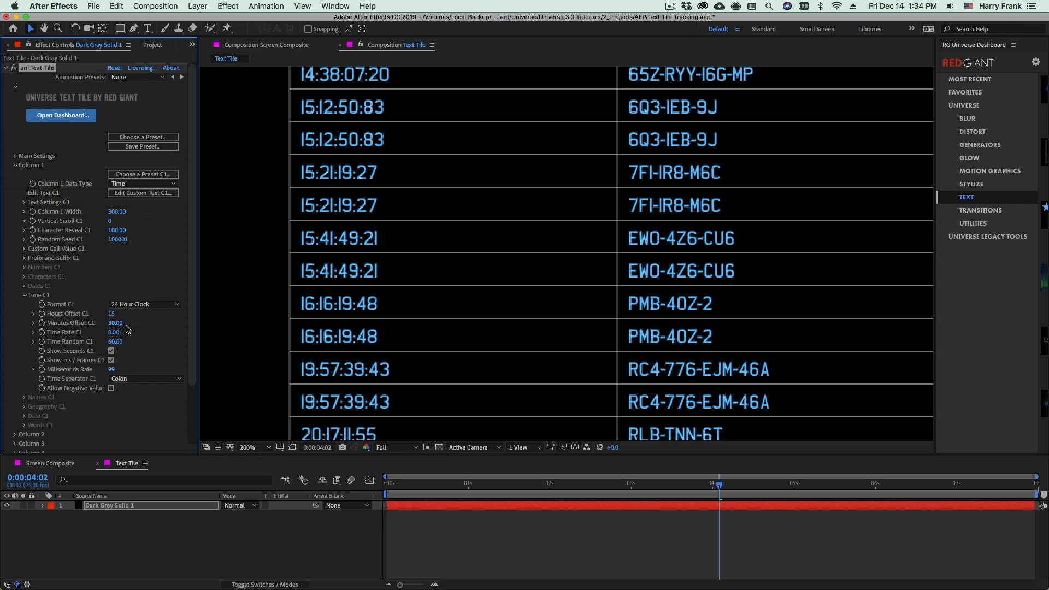
click(131, 305)
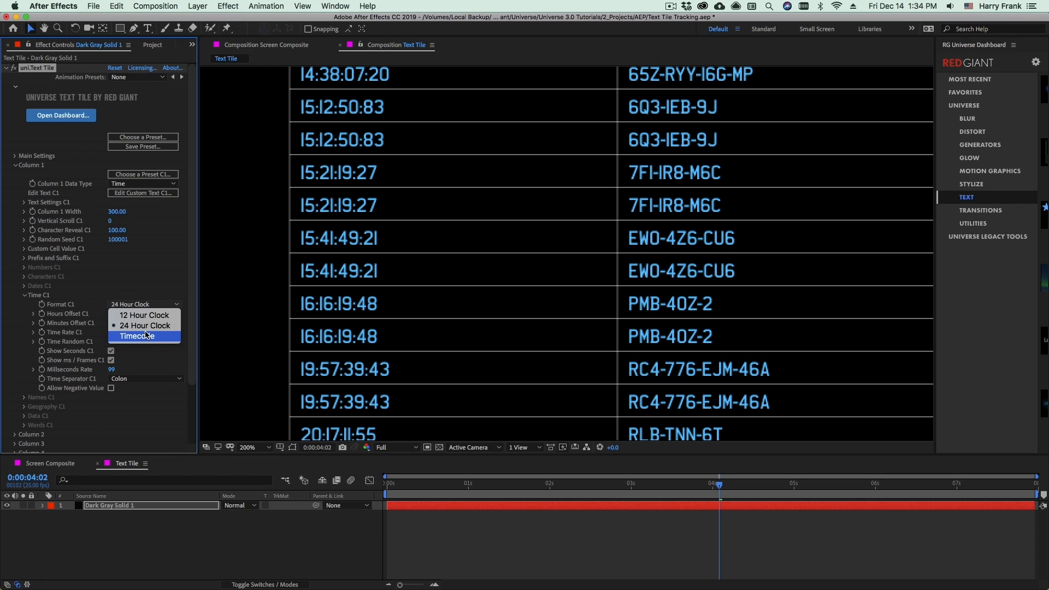
click(146, 335)
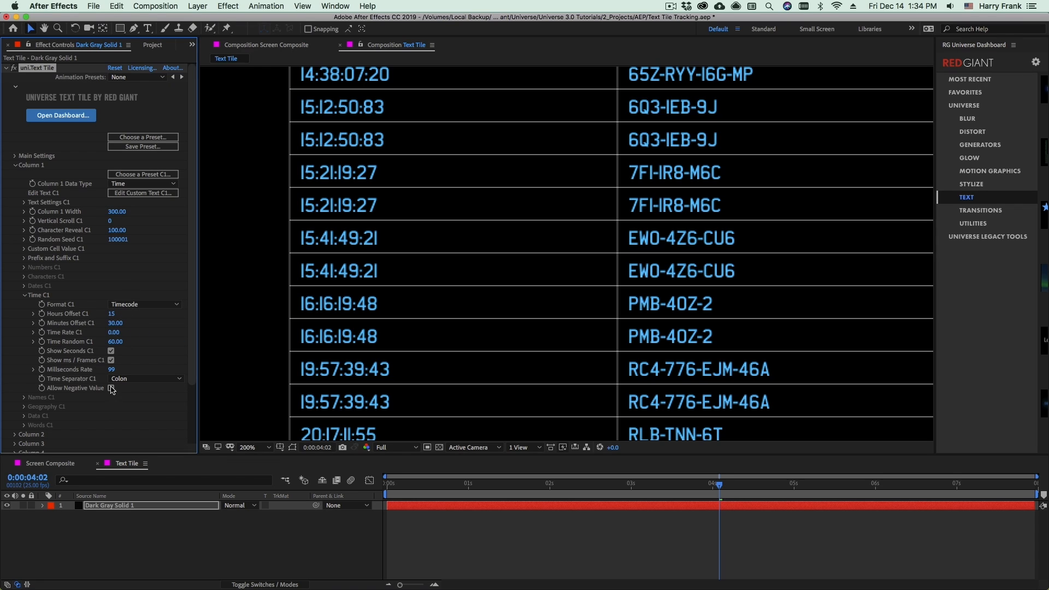
Step: Set the Column 1 Milliseconds Rate to 24 and scrub near the start of the timeline
click(112, 369)
text(24)
key(Return)
click(447, 483)
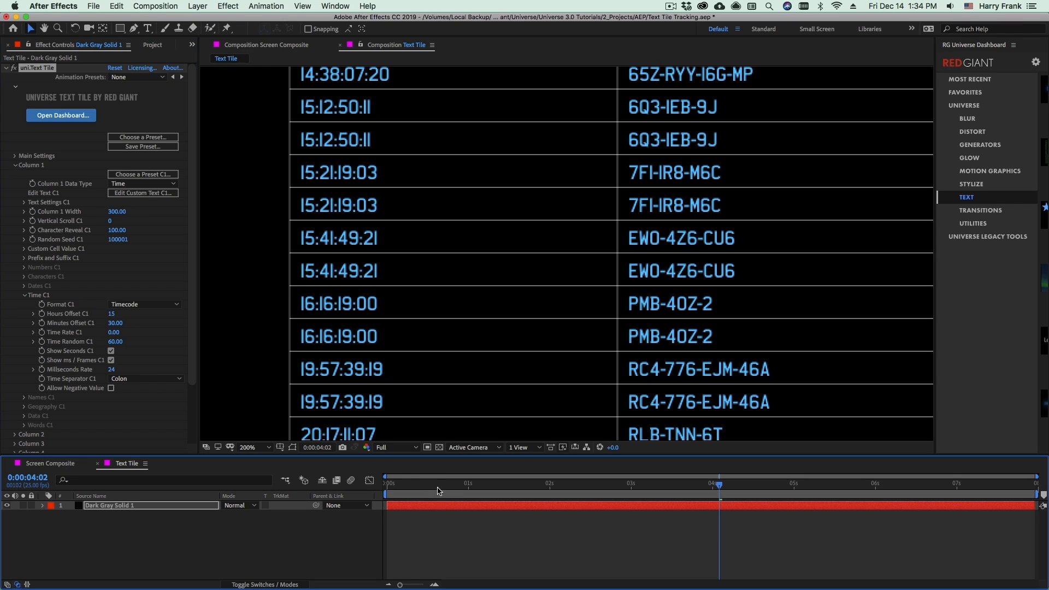
drag(452, 501, 455, 500)
Step: Set the Column 1 Time Rate to 1 and play back the running timecodes
click(113, 332)
text(1)
key(Return)
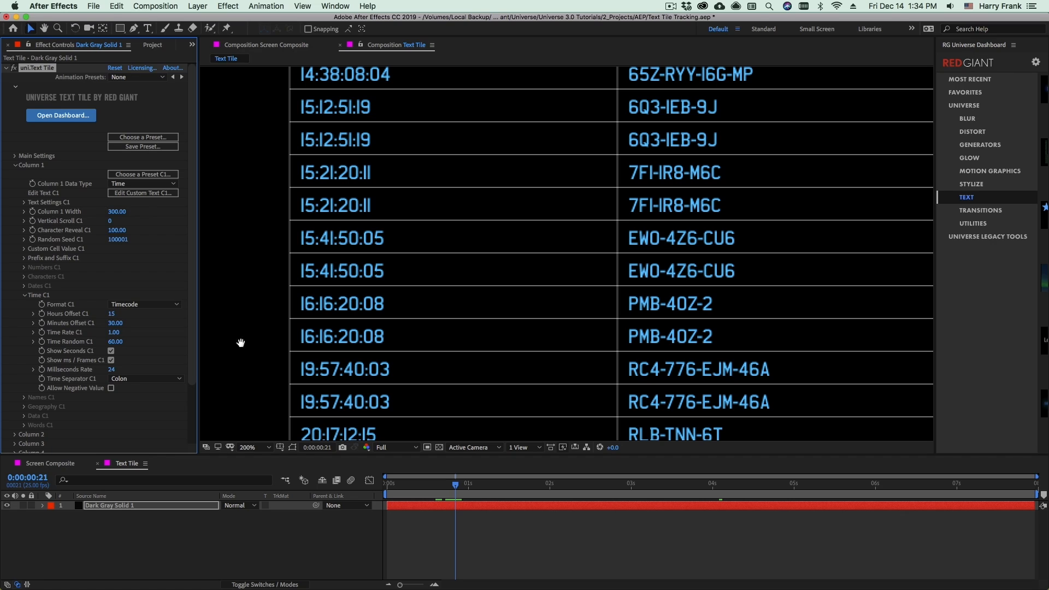
key(space)
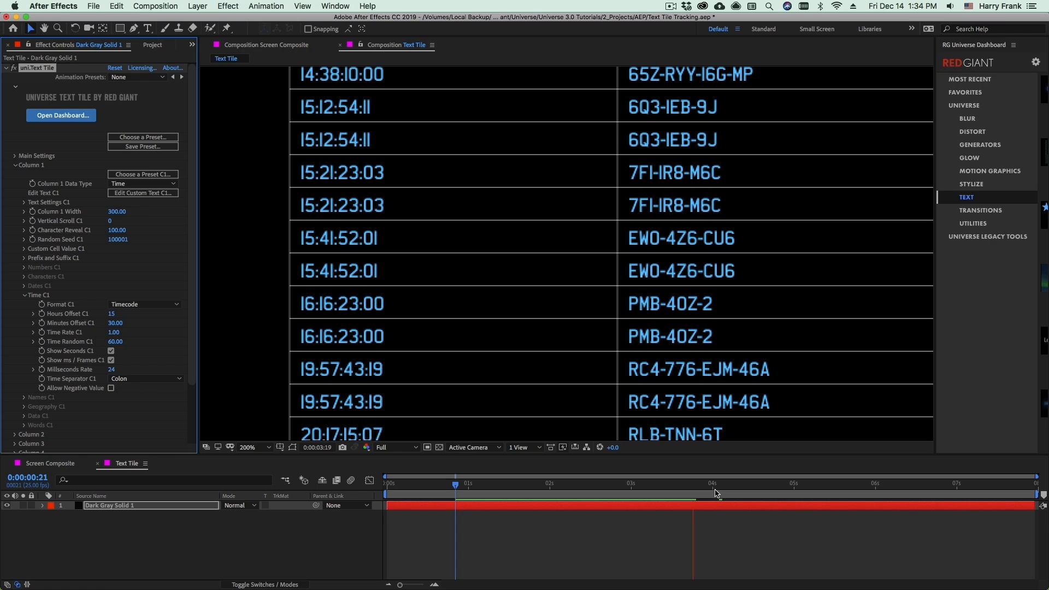
click(650, 504)
drag(650, 504, 572, 513)
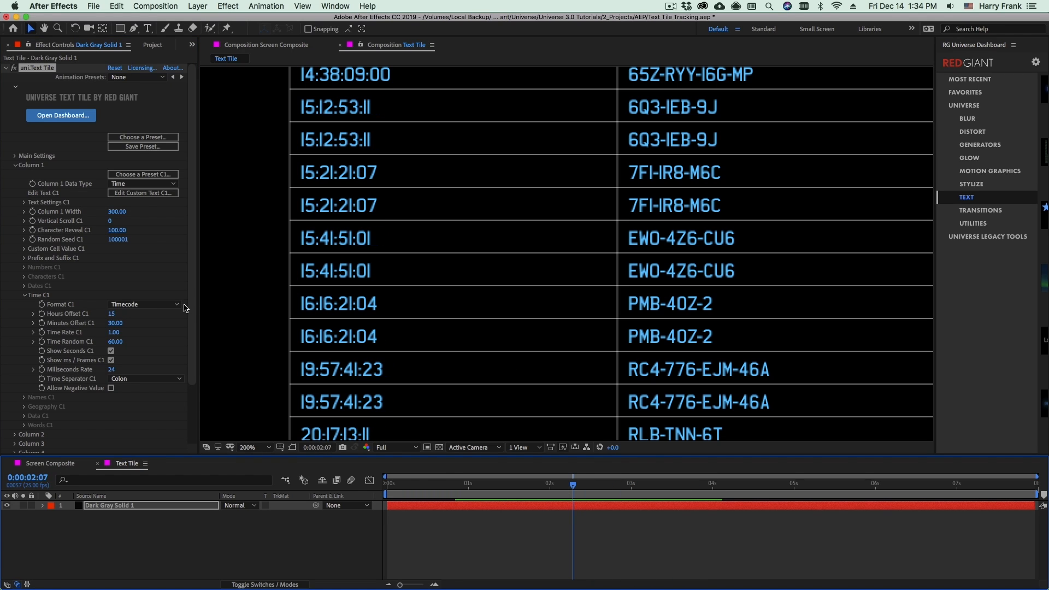
Step: Set the Column 1 Time Random to 20 and the Hours Offset to 26
mouse_move(115, 342)
mouse_down()
mouse_move(127, 343)
mouse_move(117, 345)
mouse_up()
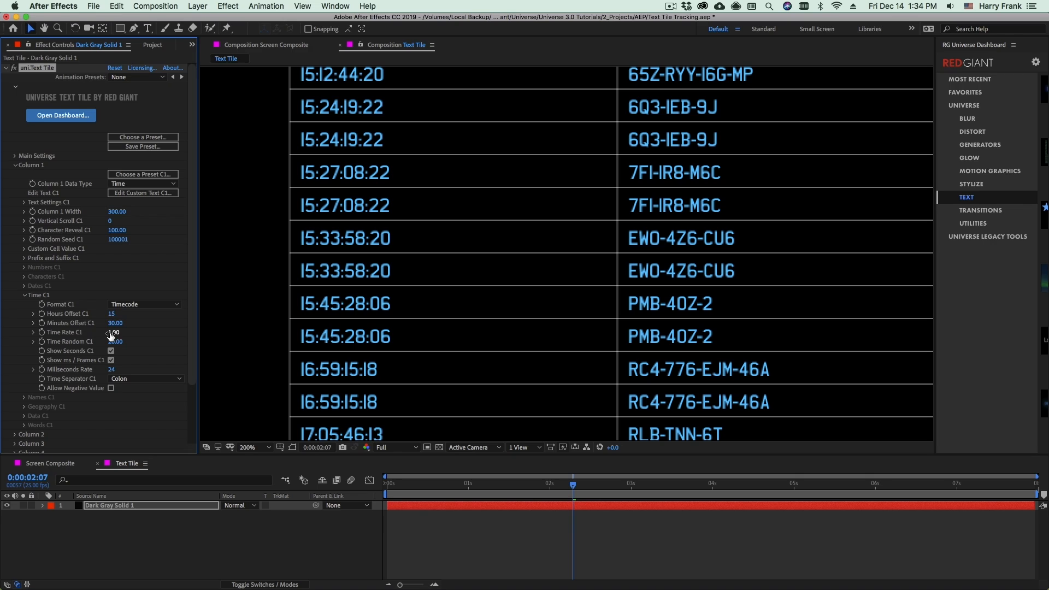
drag(121, 314, 217, 335)
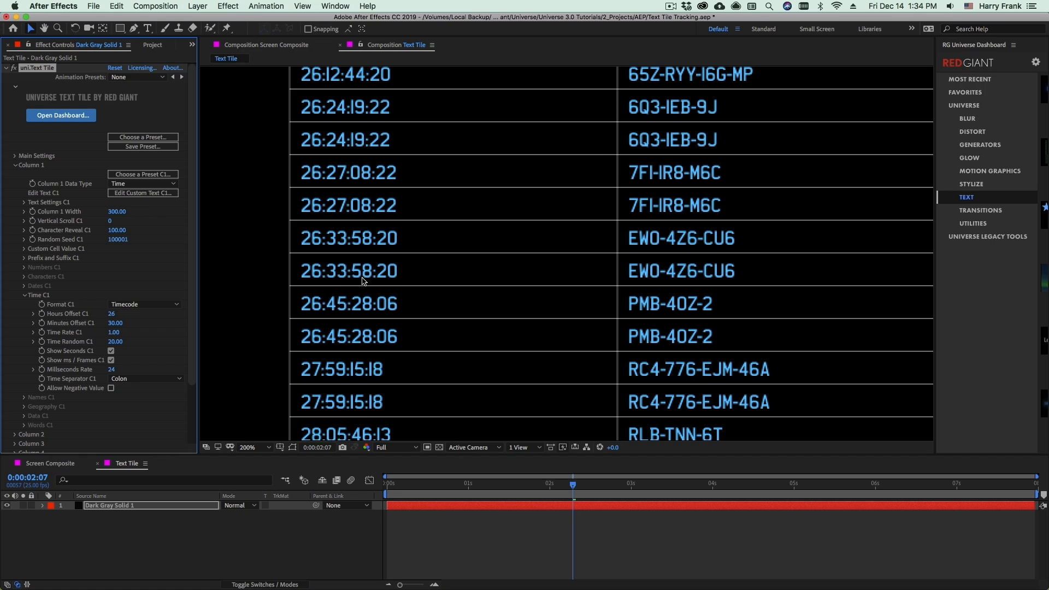
scroll(360, 283, down, 5)
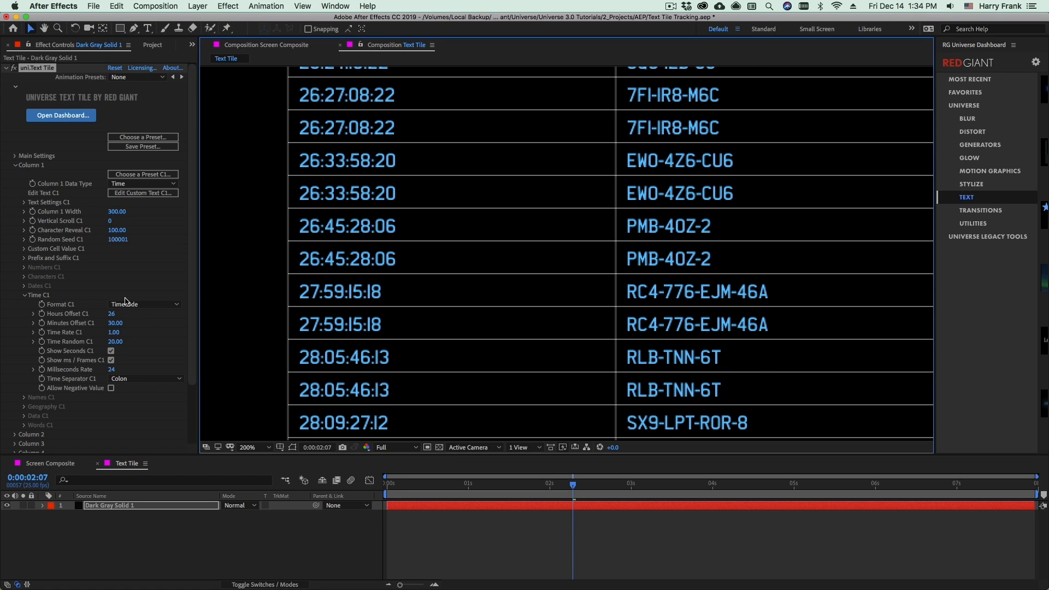
Step: Compare how the 26-hour offset displays in 24 Hour Clock format, restoring Timecode for Column 1
click(135, 307)
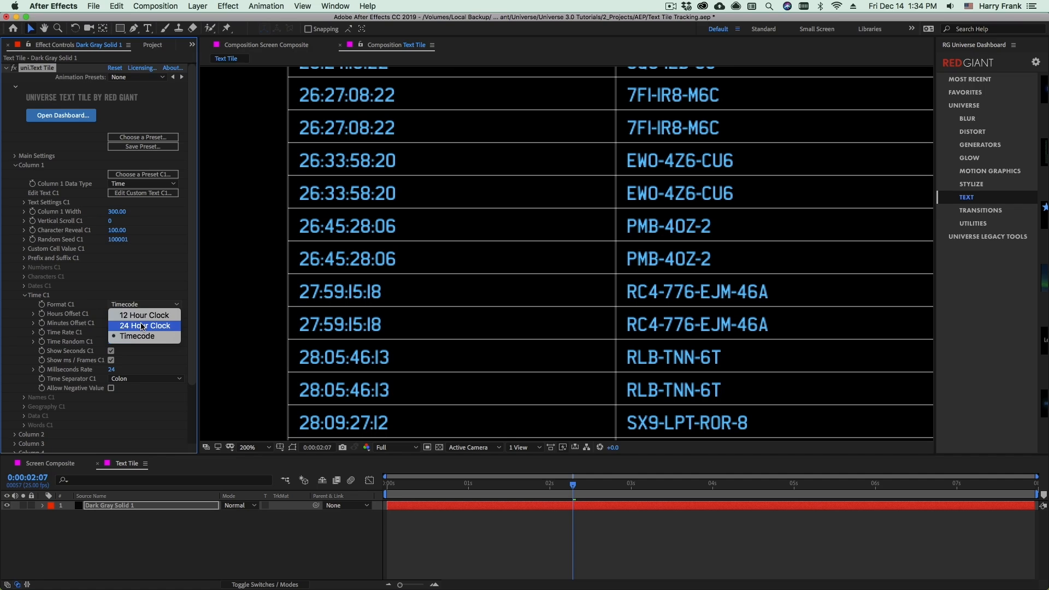
click(142, 327)
mouse_move(320, 342)
mouse_down()
mouse_move(330, 233)
mouse_move(318, 346)
mouse_up()
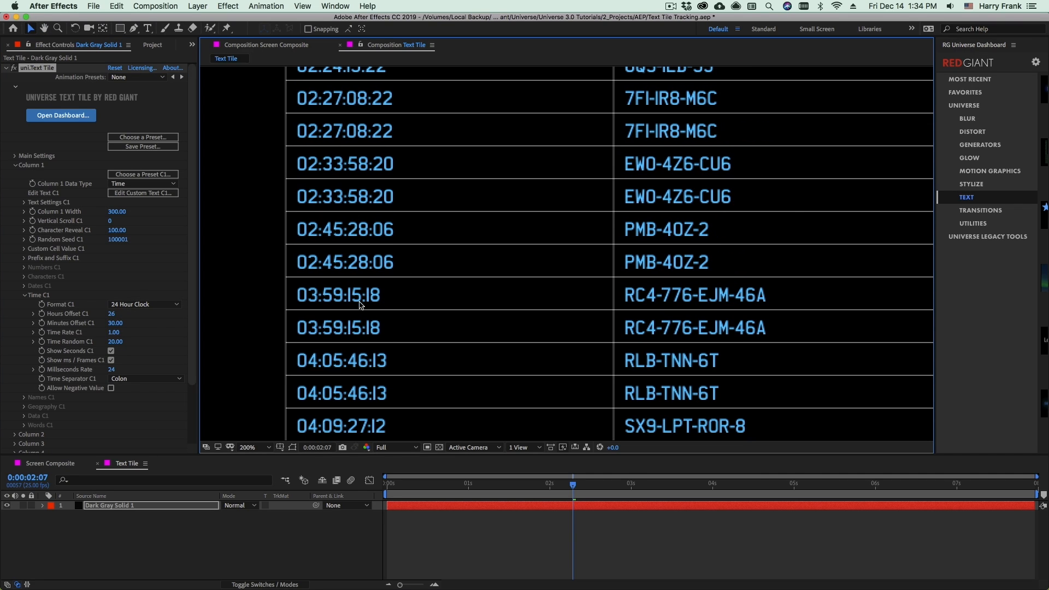
click(137, 304)
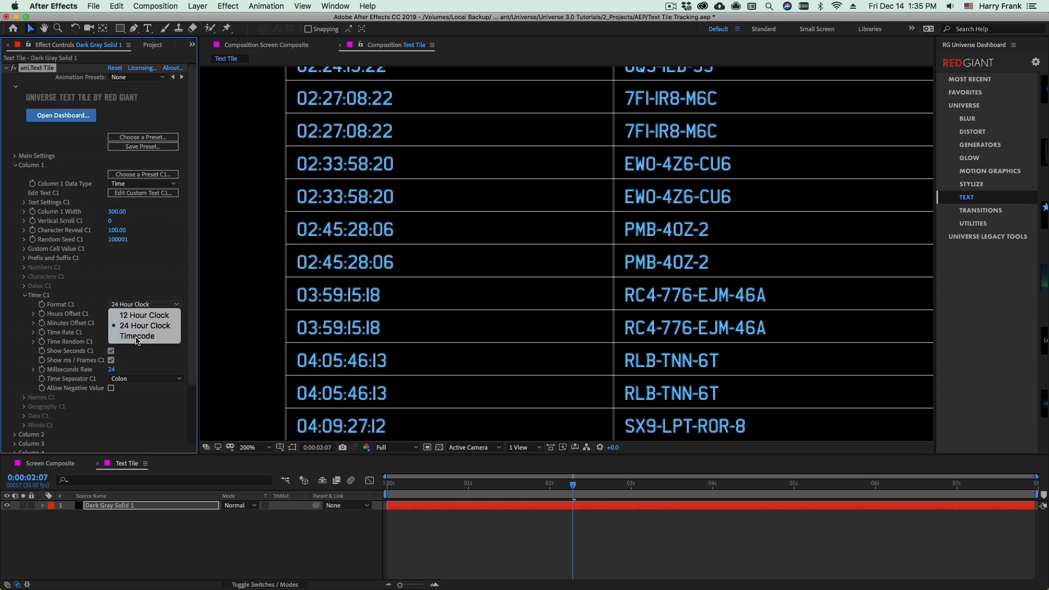
click(138, 338)
drag(373, 409, 368, 282)
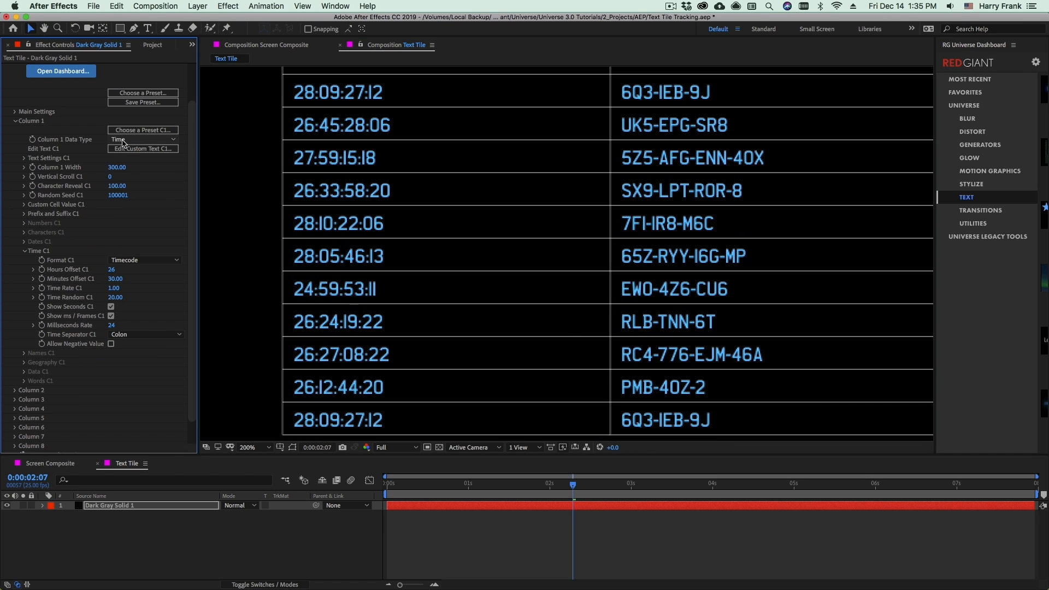
Step: Change the Column 1 Data Type to Names and look over the generated names
click(143, 184)
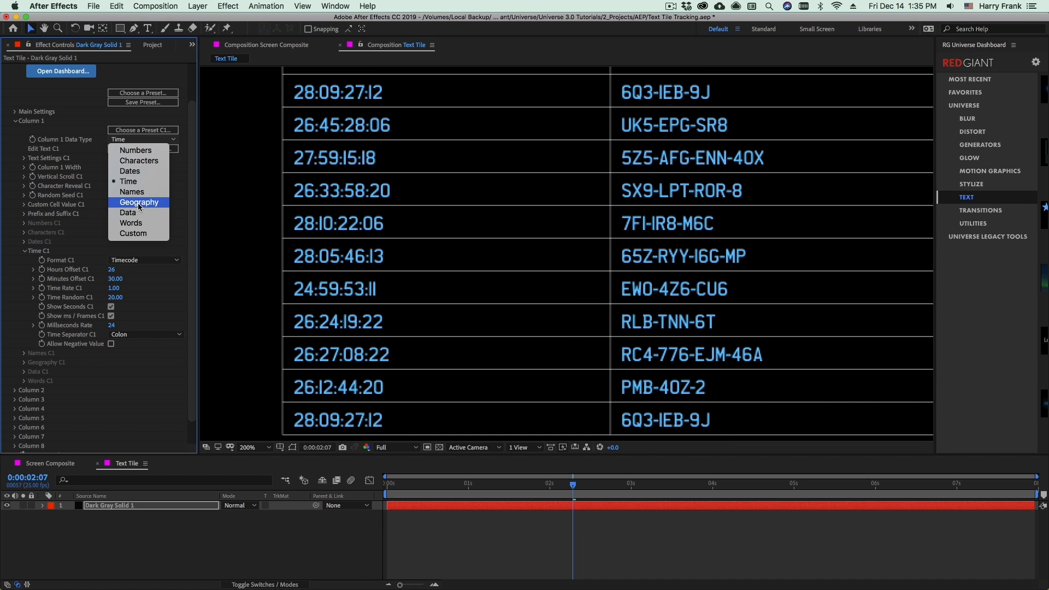
click(136, 194)
drag(403, 184, 375, 161)
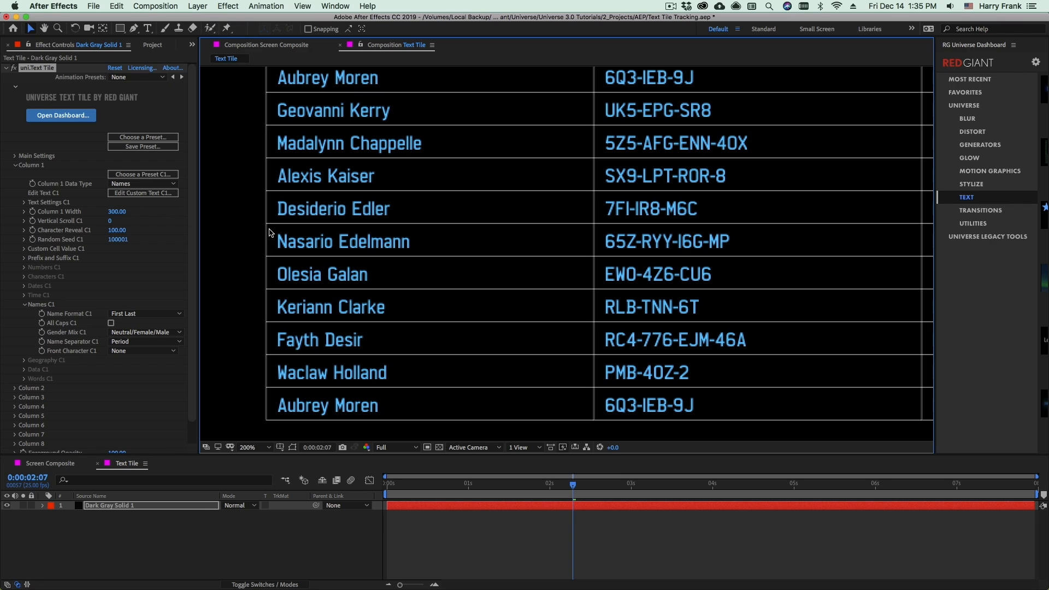
drag(344, 272, 342, 269)
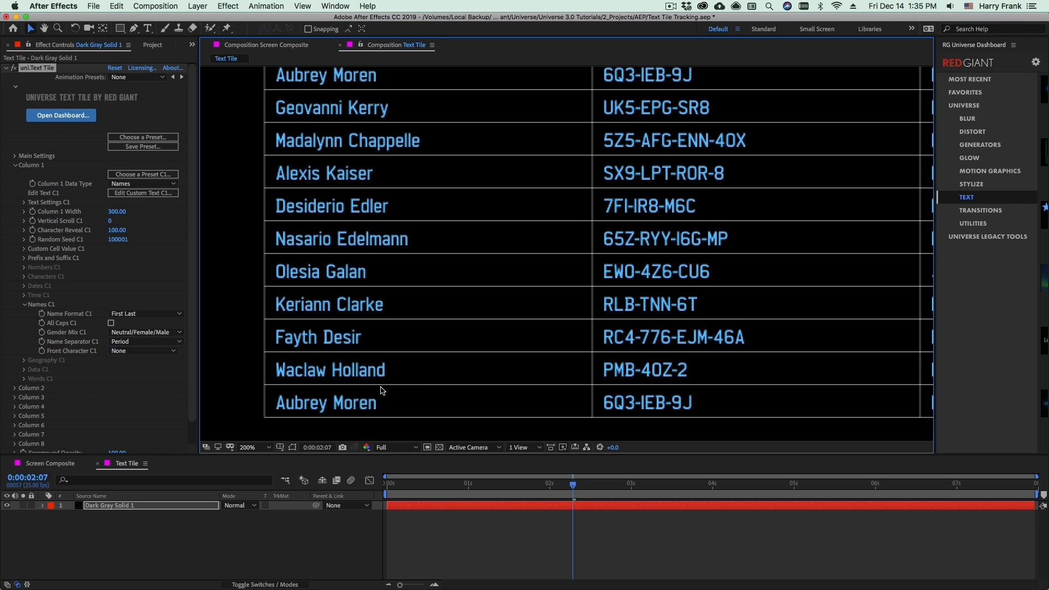
drag(312, 227, 312, 237)
Step: Preview the Neutral Gender Mix on the Column 1 names and return it to Neutral/Female/Male
click(164, 333)
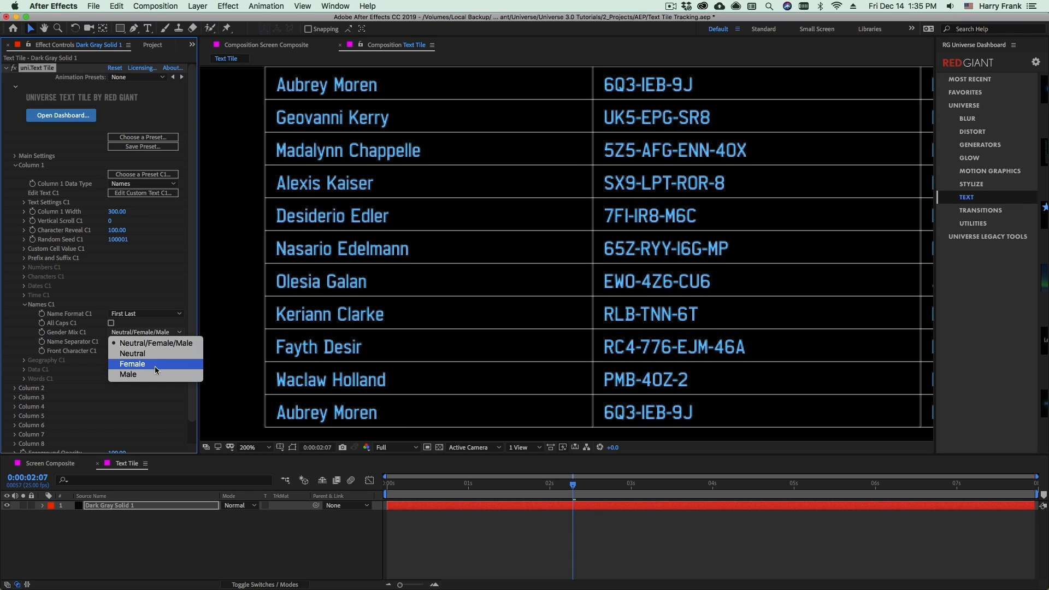
click(184, 355)
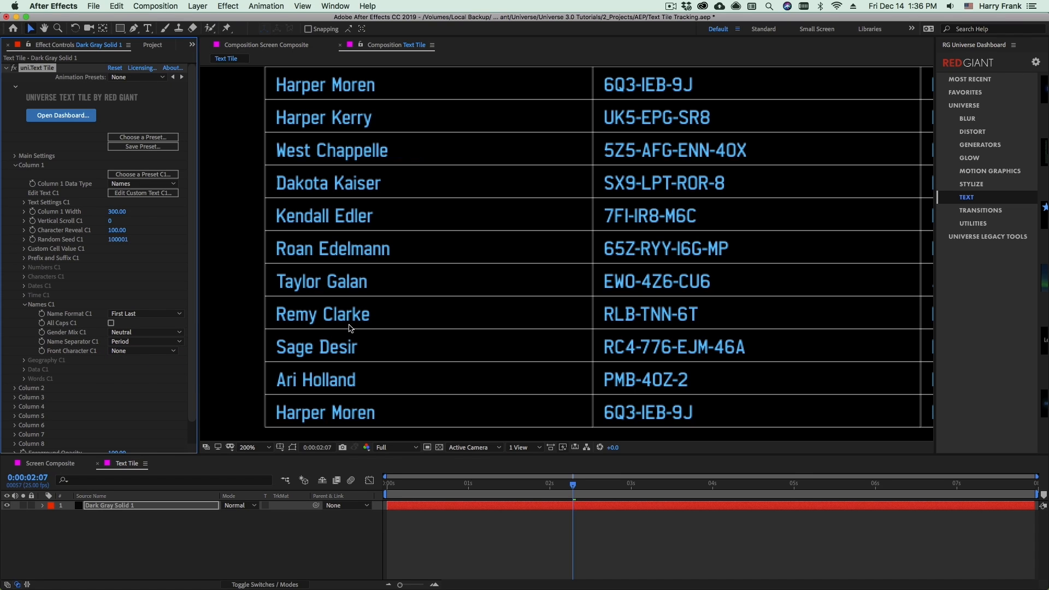
click(144, 342)
click(137, 342)
key(super+z)
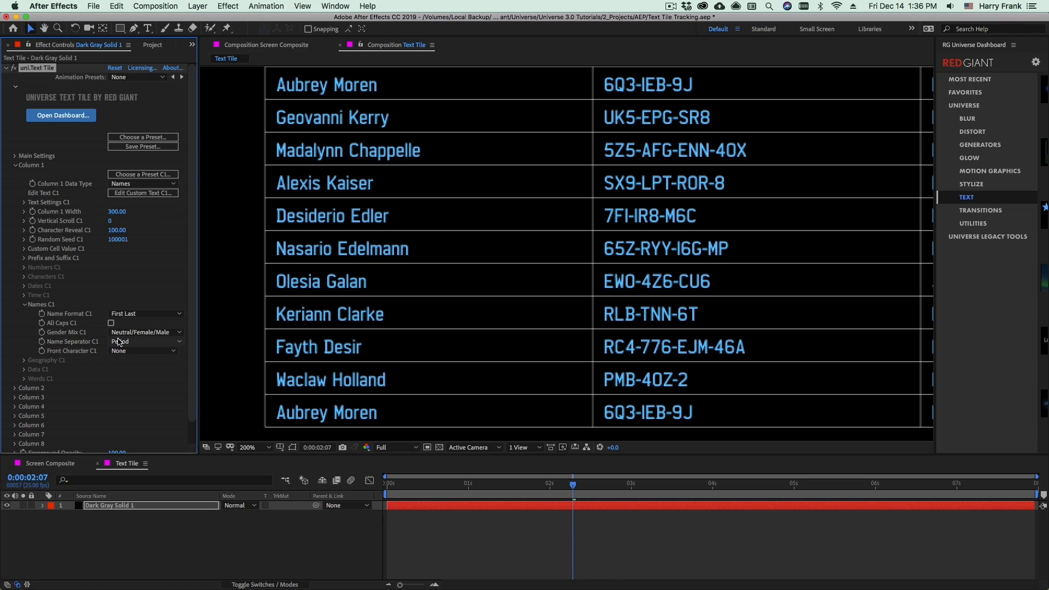
click(145, 332)
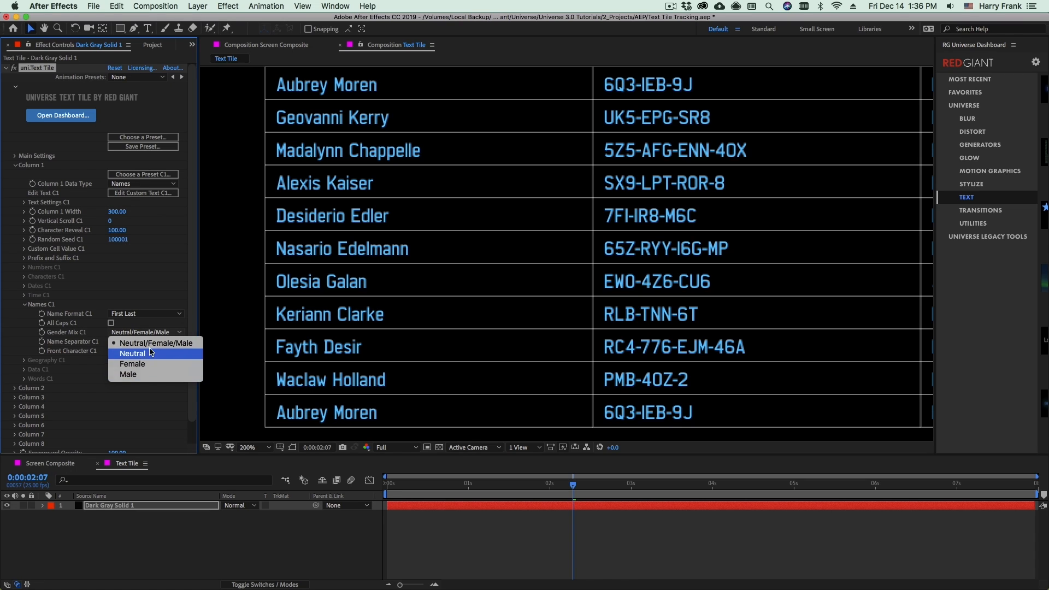
click(136, 354)
click(143, 332)
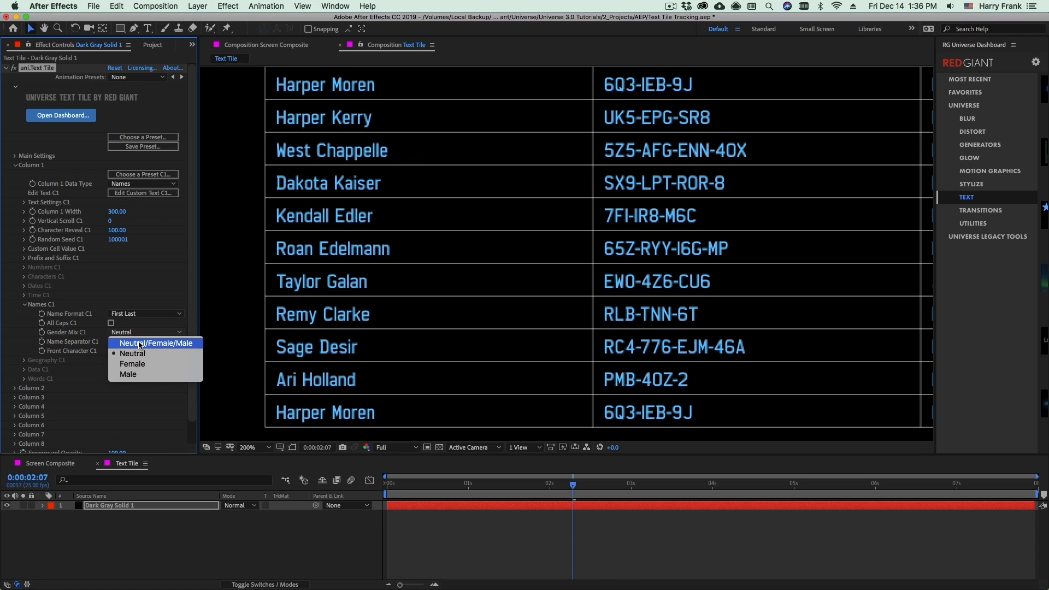
click(140, 343)
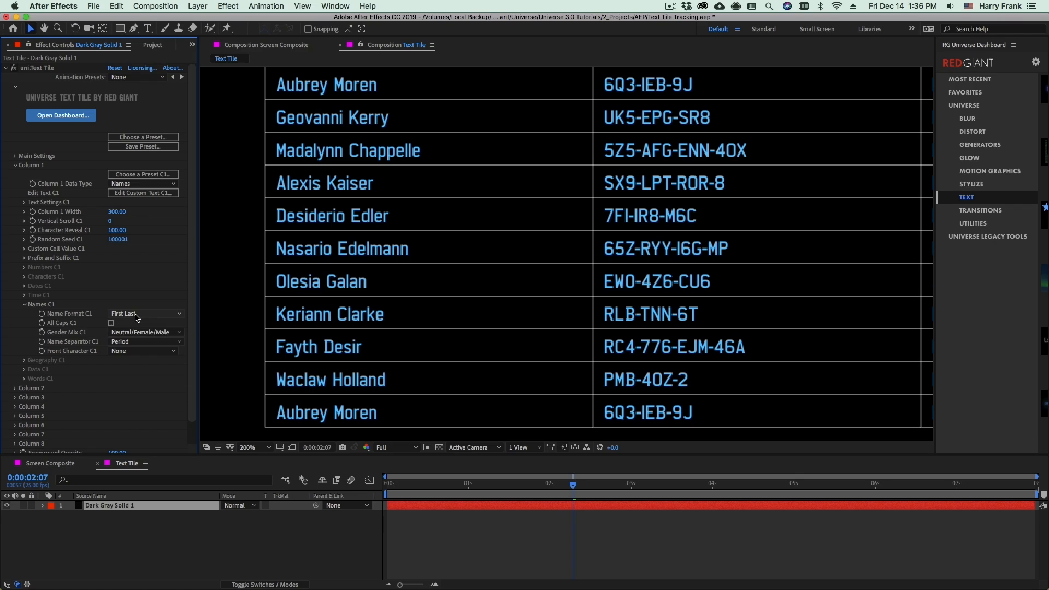
Step: Set the Column 1 Name Format to Last First
click(137, 316)
click(137, 333)
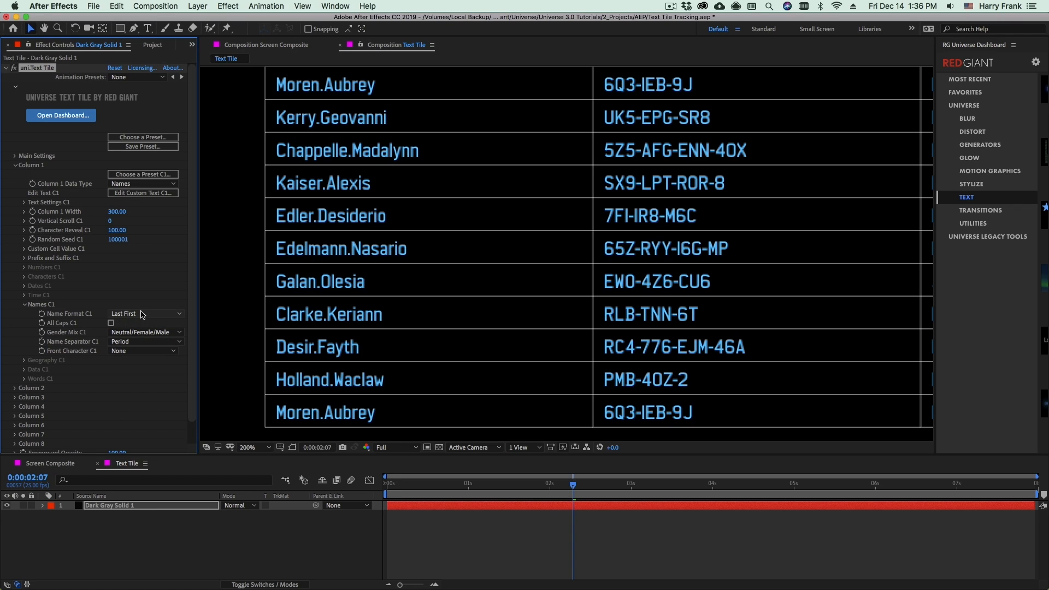
Step: Try the Last F. and First + Last name formats in Column 1 and set its Name Separator to Tilde
click(141, 314)
click(143, 356)
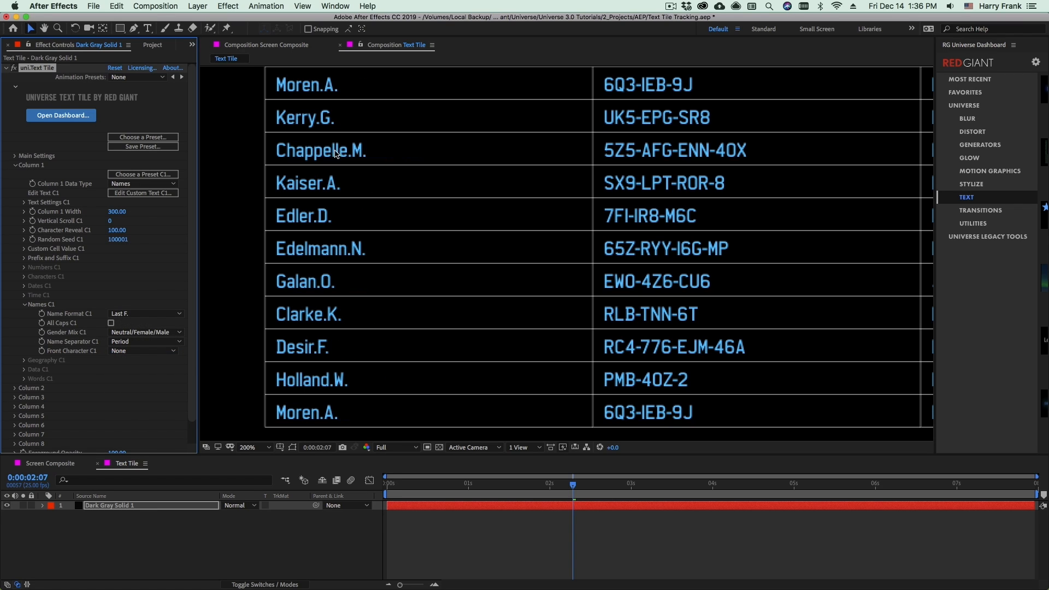
click(151, 315)
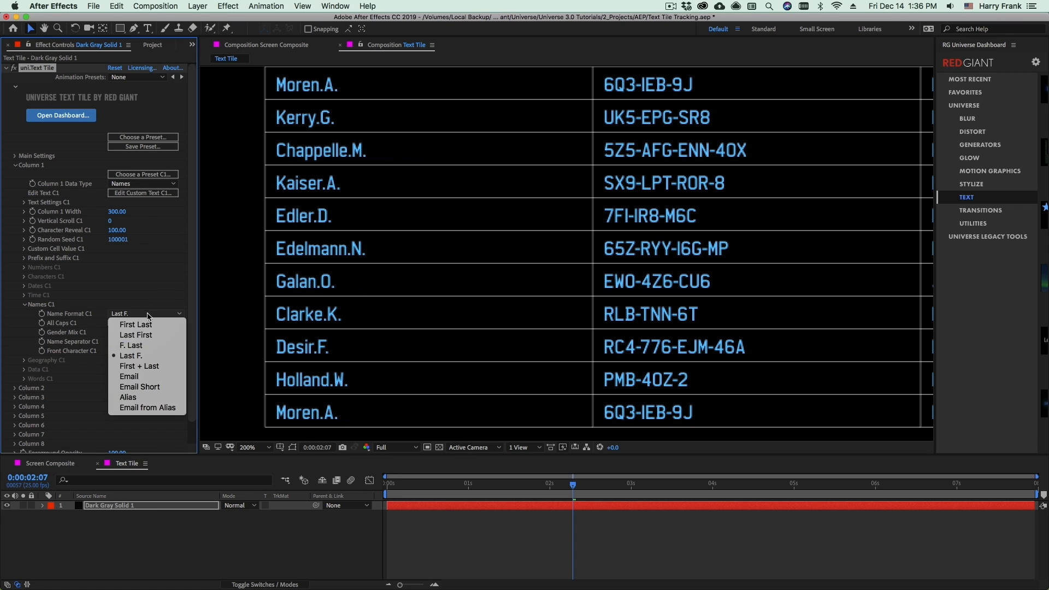
click(146, 366)
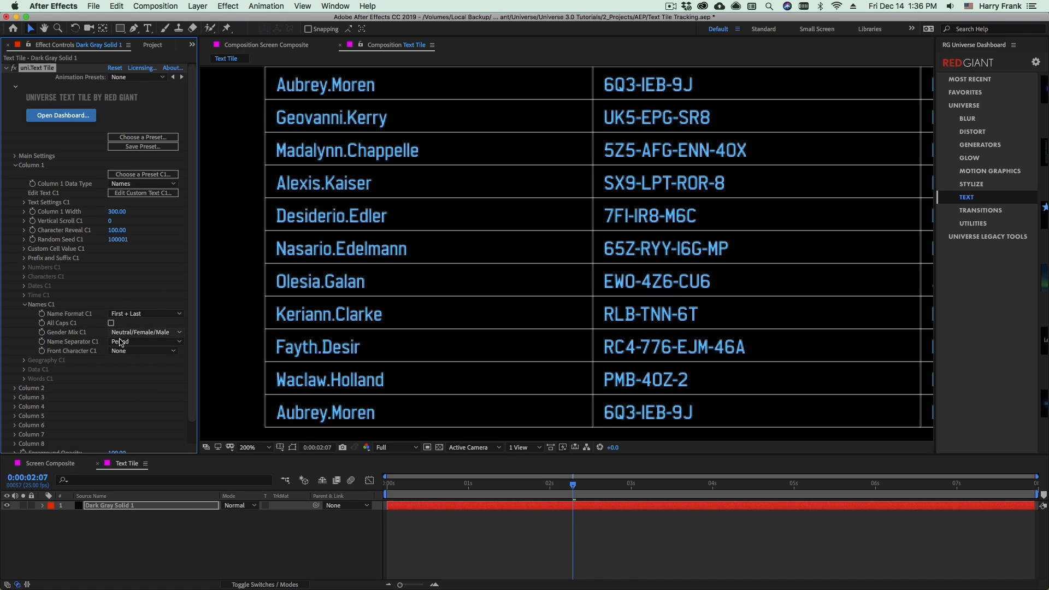
click(145, 342)
click(140, 351)
Step: Preview the Email and Email Short name formats on the Column 1 names
click(141, 314)
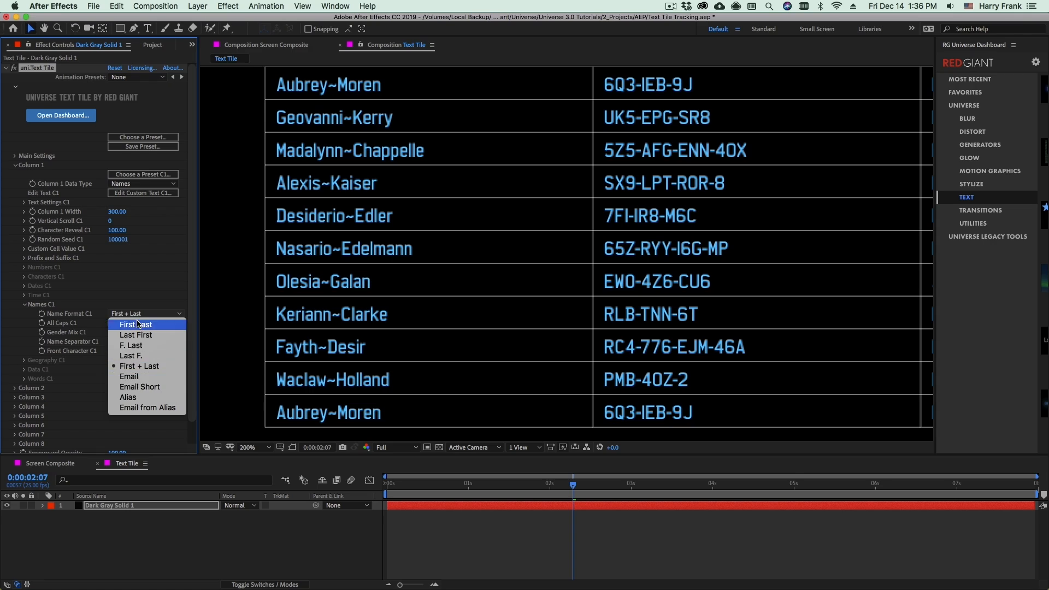
click(131, 377)
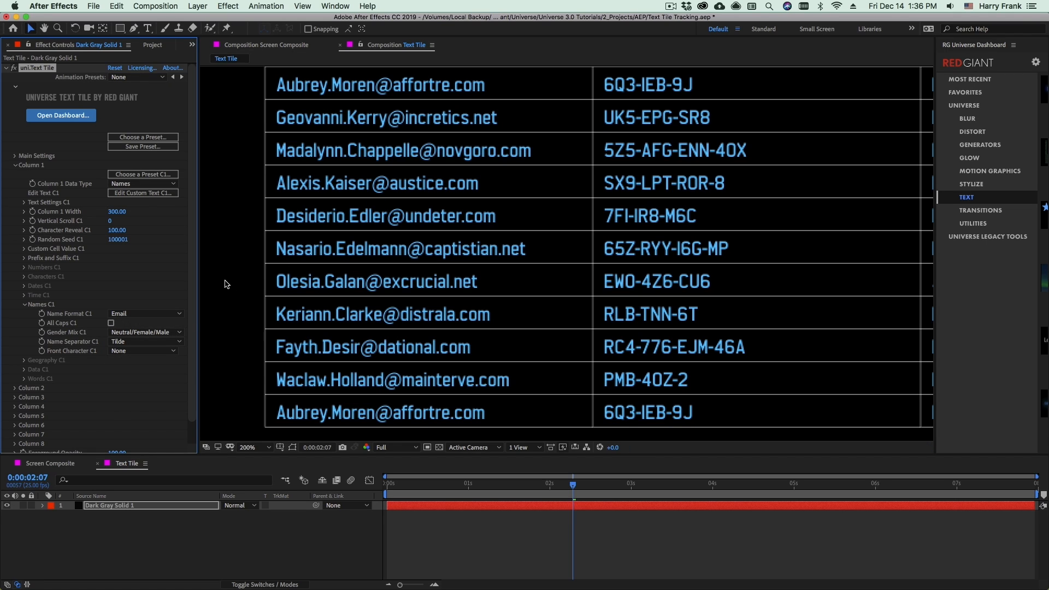
click(131, 313)
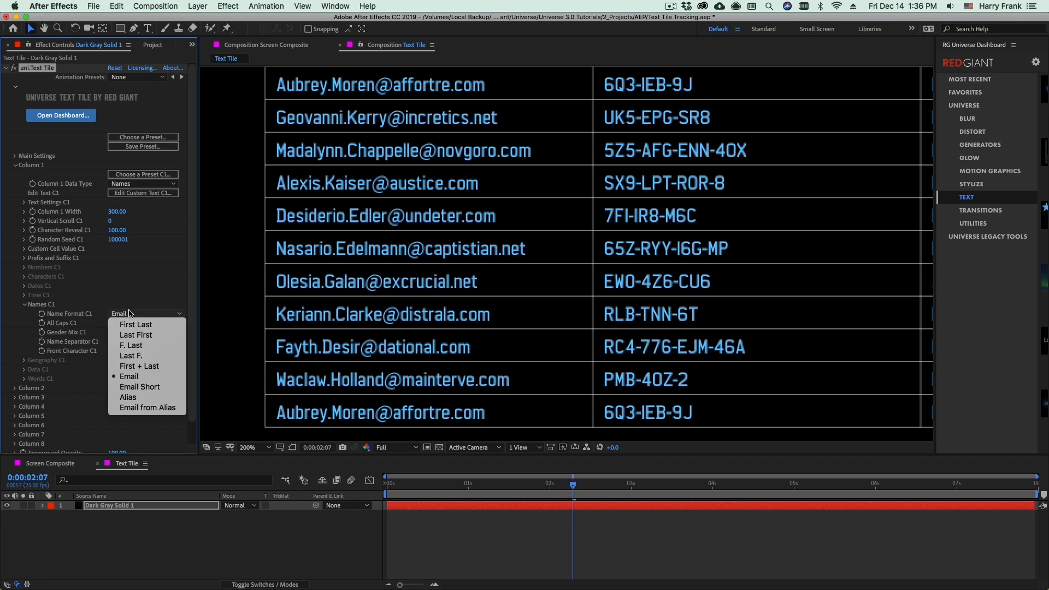
click(145, 388)
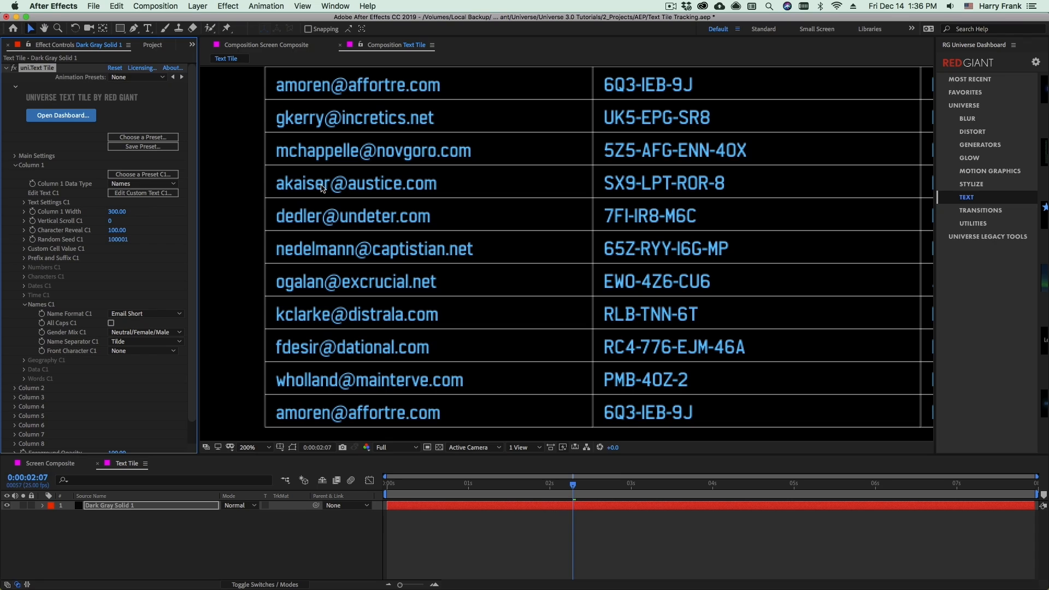
Step: Preview the Alias and Email from Alias name formats in Column 1, restoring the Last First format
click(144, 313)
click(148, 397)
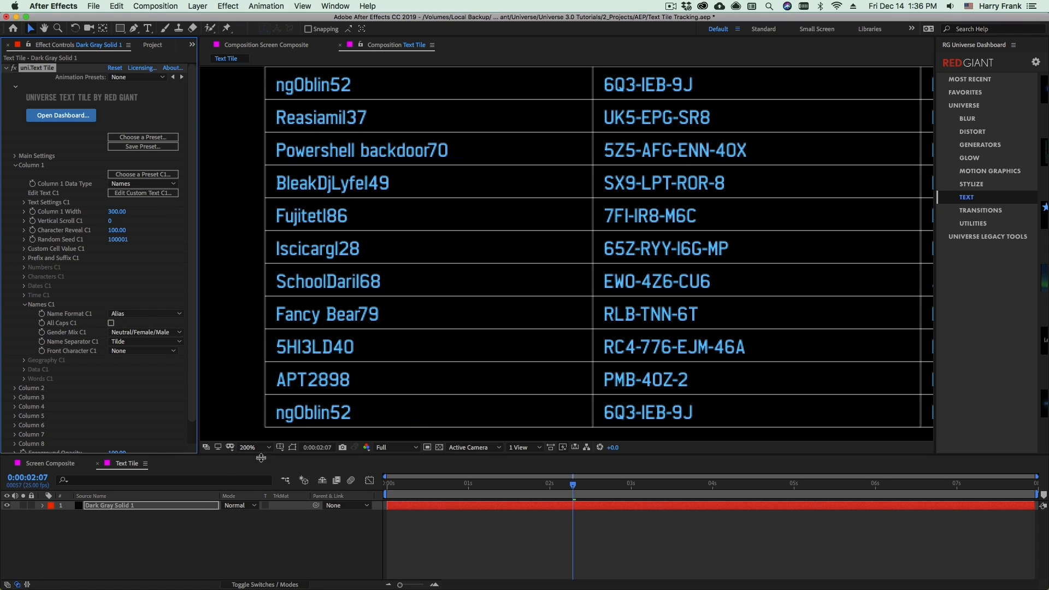
click(124, 315)
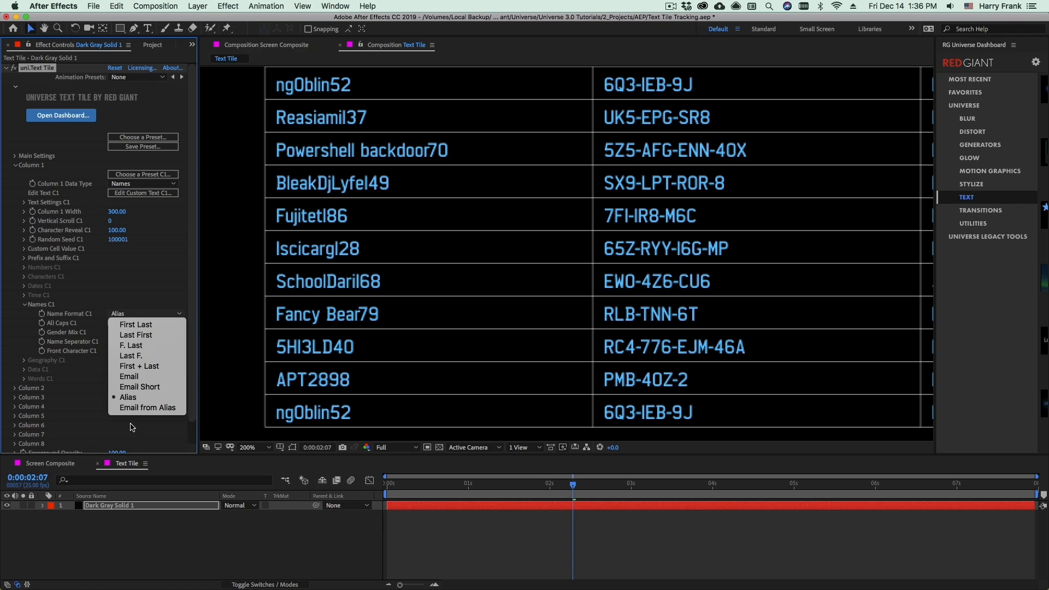
click(146, 408)
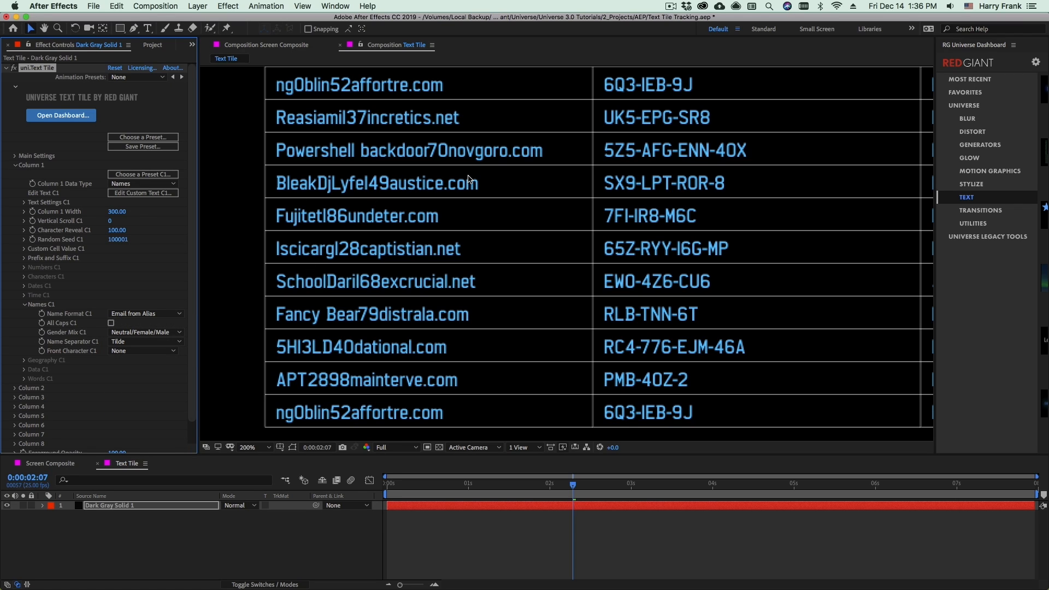
click(137, 313)
click(137, 316)
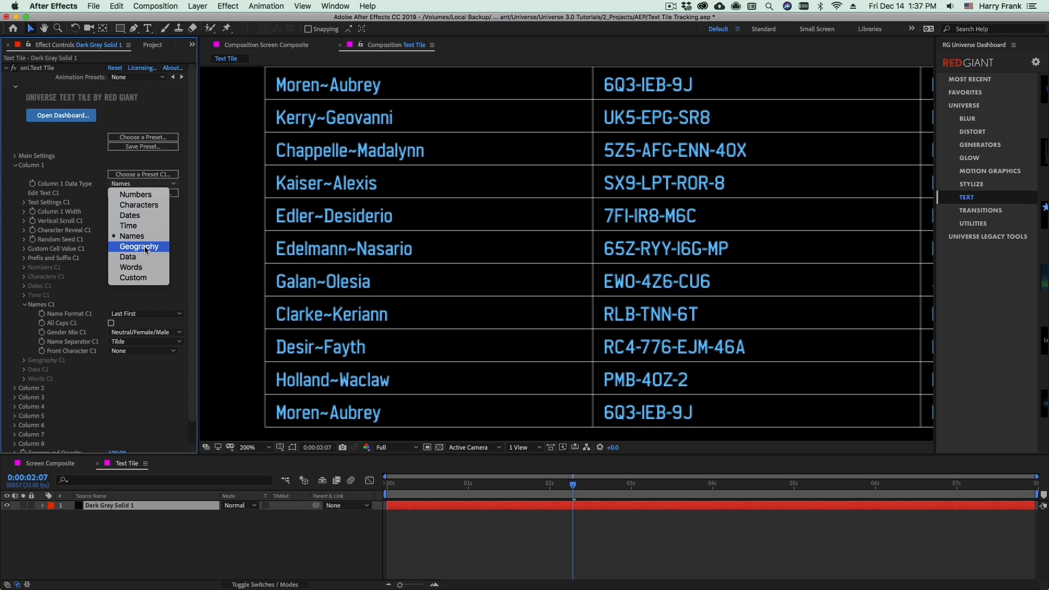
Step: Change the Column 1 Data Type to Geography and add Europe, Asia and Latin America to the U.S. and Canada regions
click(144, 249)
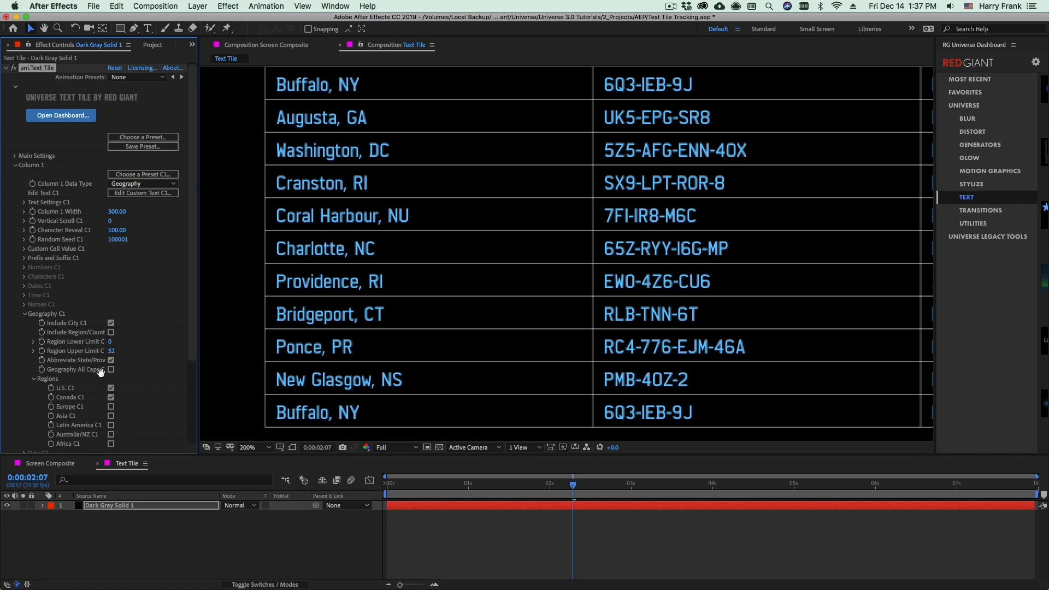
scroll(169, 256, down, 5)
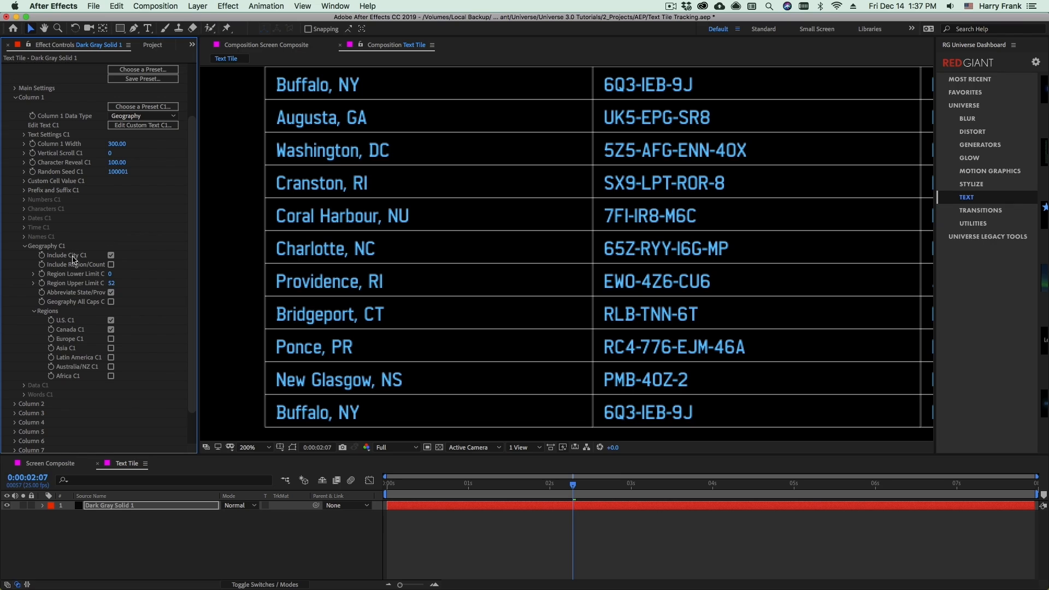
click(111, 338)
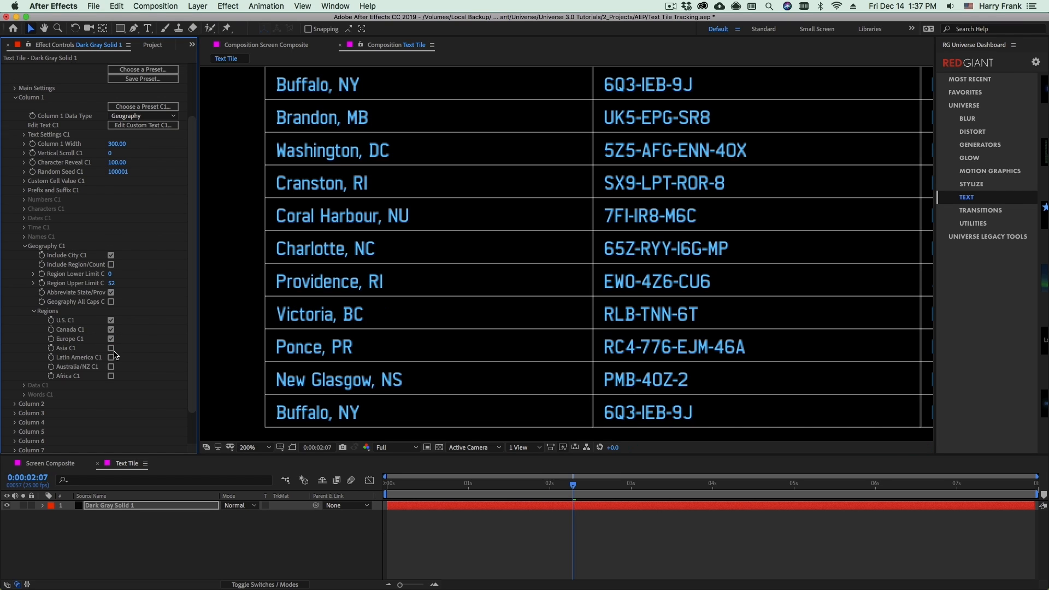
click(111, 330)
click(111, 349)
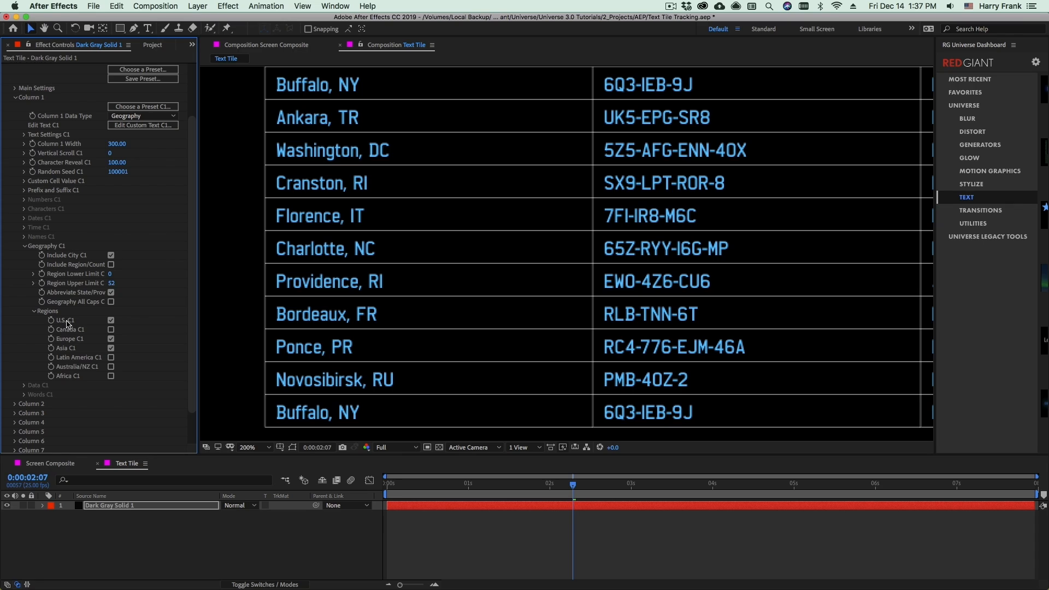
click(111, 357)
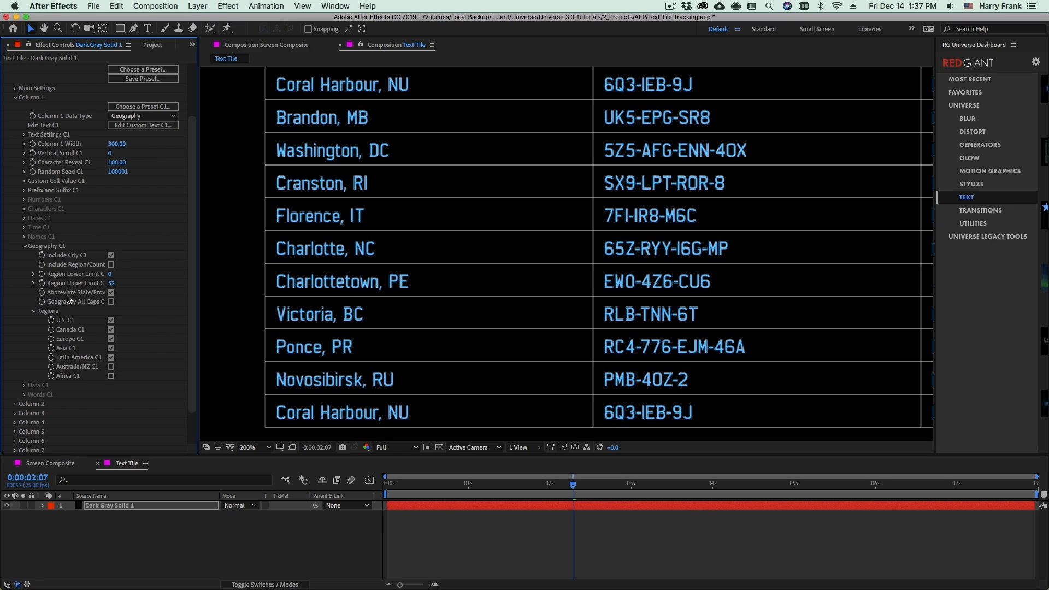
Step: Turn off state and province abbreviation for the Column 1 geography so full region names are used
click(110, 293)
click(111, 293)
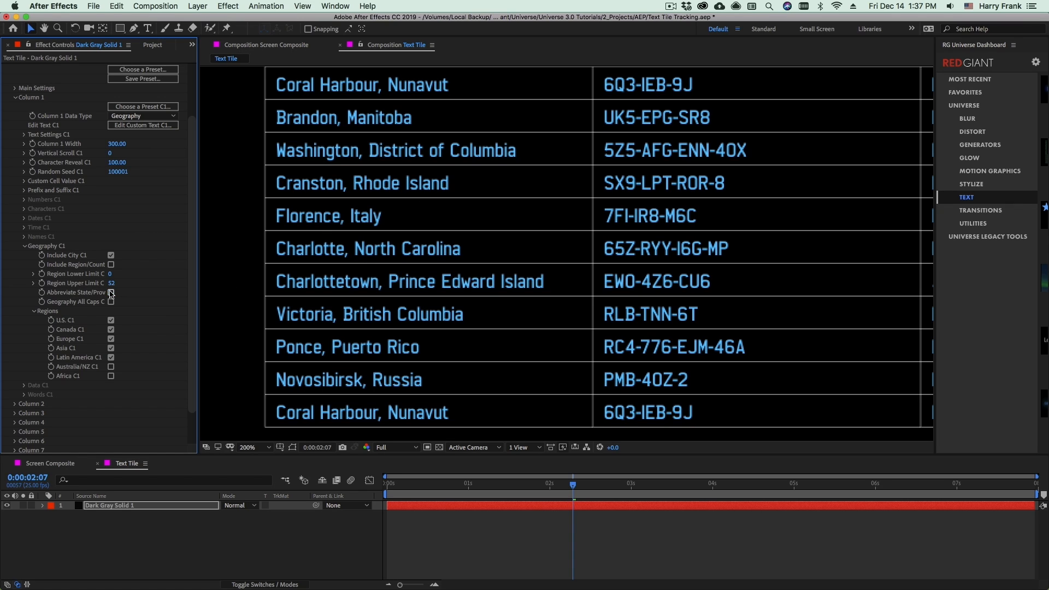
Step: Change the Column 1 Data Type to Data and look over the generated IPv4 addresses
click(142, 116)
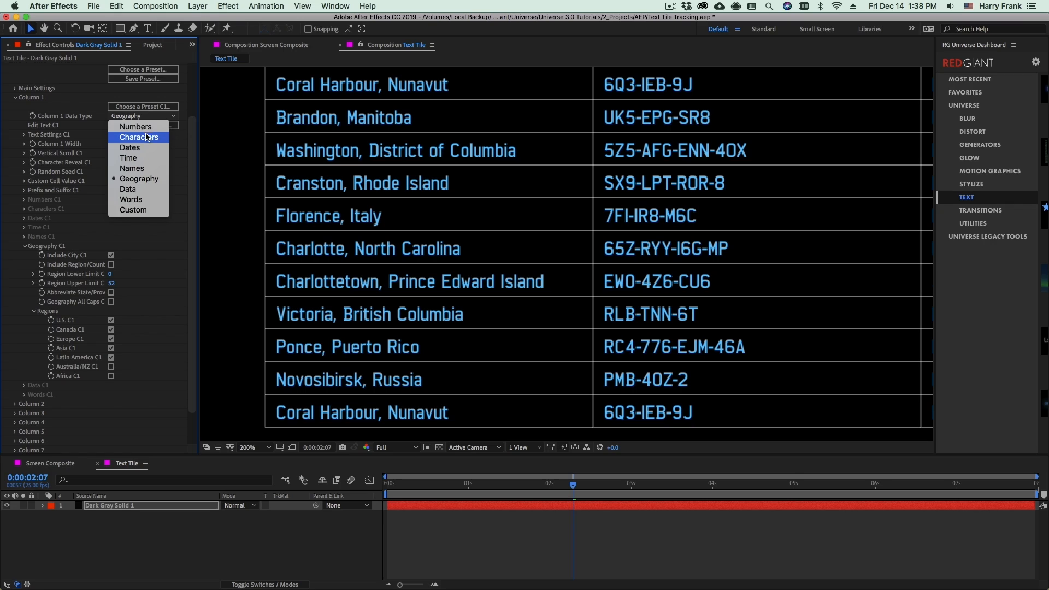
click(157, 190)
key(space)
drag(302, 188, 289, 340)
mouse_move(326, 90)
mouse_down()
mouse_move(354, 168)
mouse_move(342, 263)
mouse_move(347, 206)
mouse_move(324, 186)
mouse_move(358, 165)
mouse_up()
key(space)
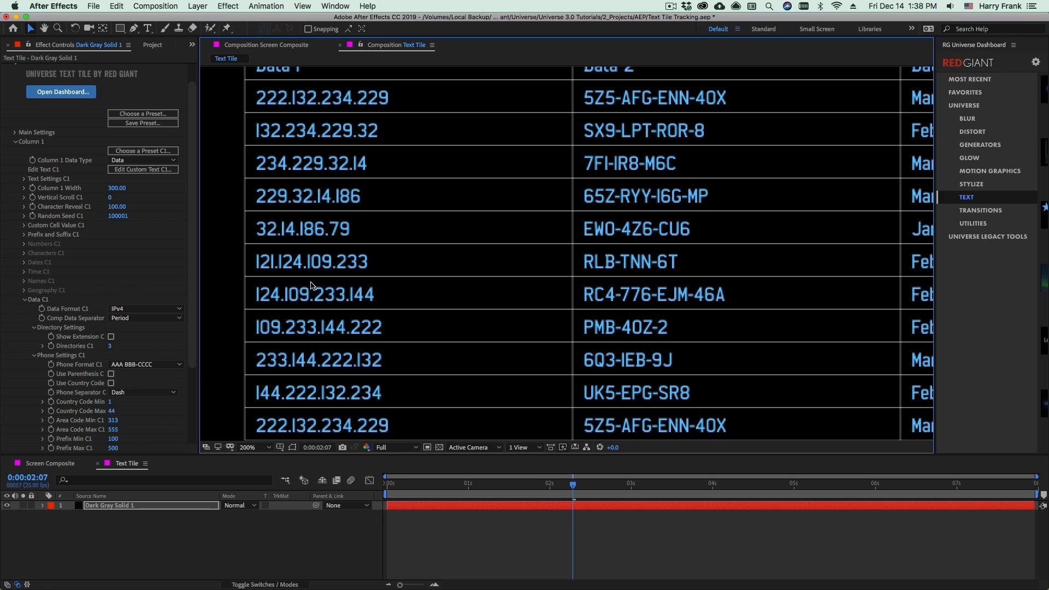
Step: Set the Column 1 Data Format to IPv6 and widen the column to 354 to fit the addresses
click(145, 309)
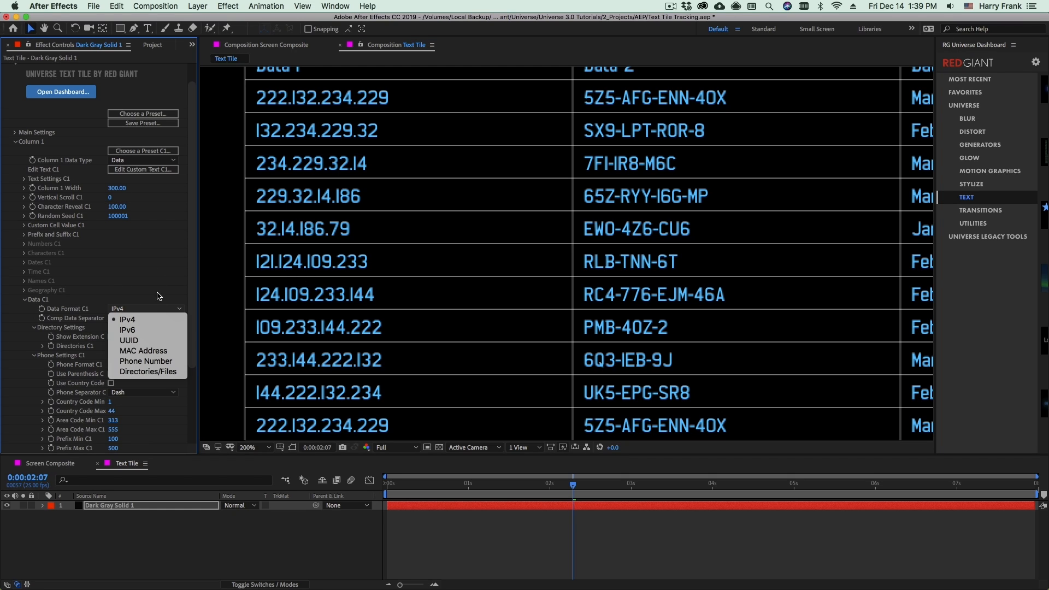
click(138, 335)
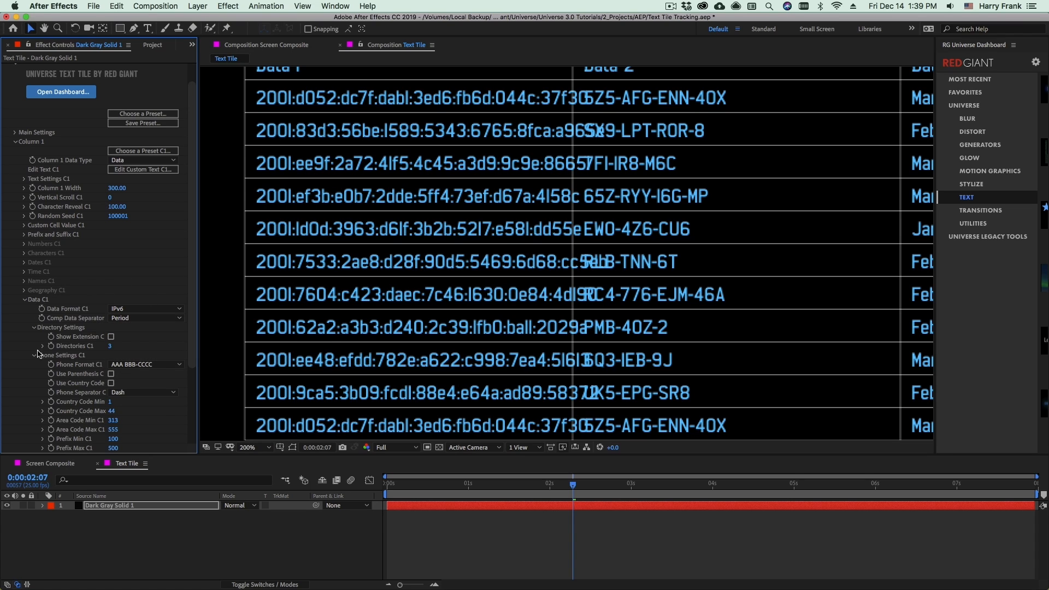
drag(116, 189, 92, 213)
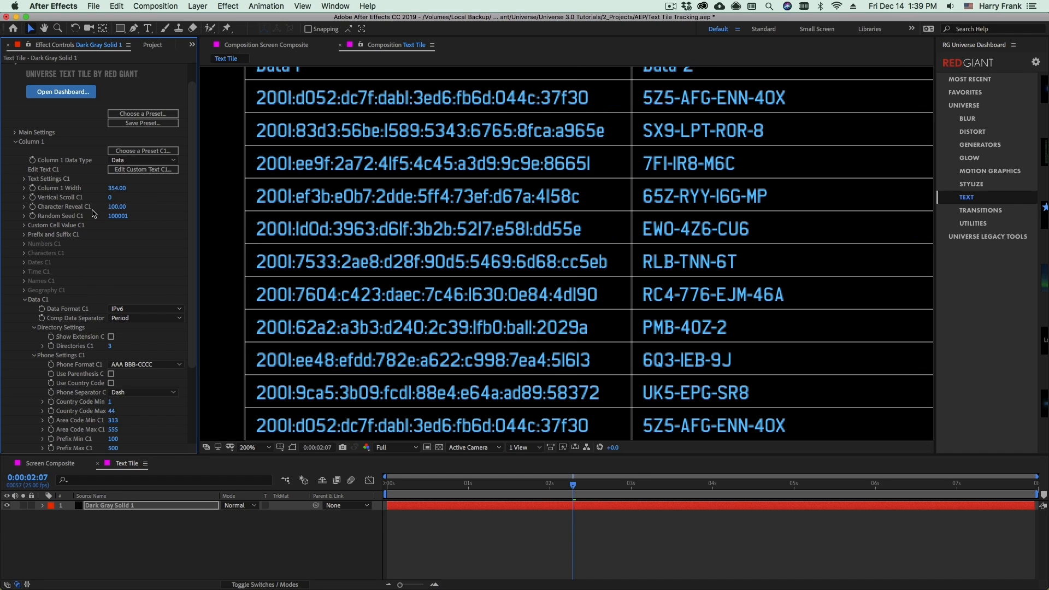
Step: Set the Column 1 Data Format to UUID with Dash as the component separator
click(137, 308)
click(143, 339)
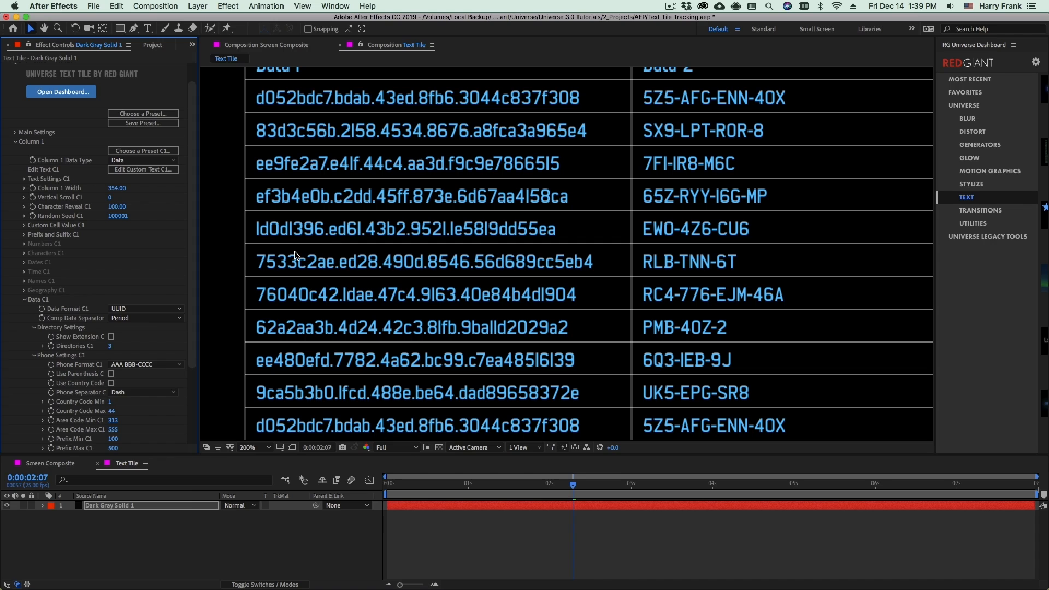
click(141, 319)
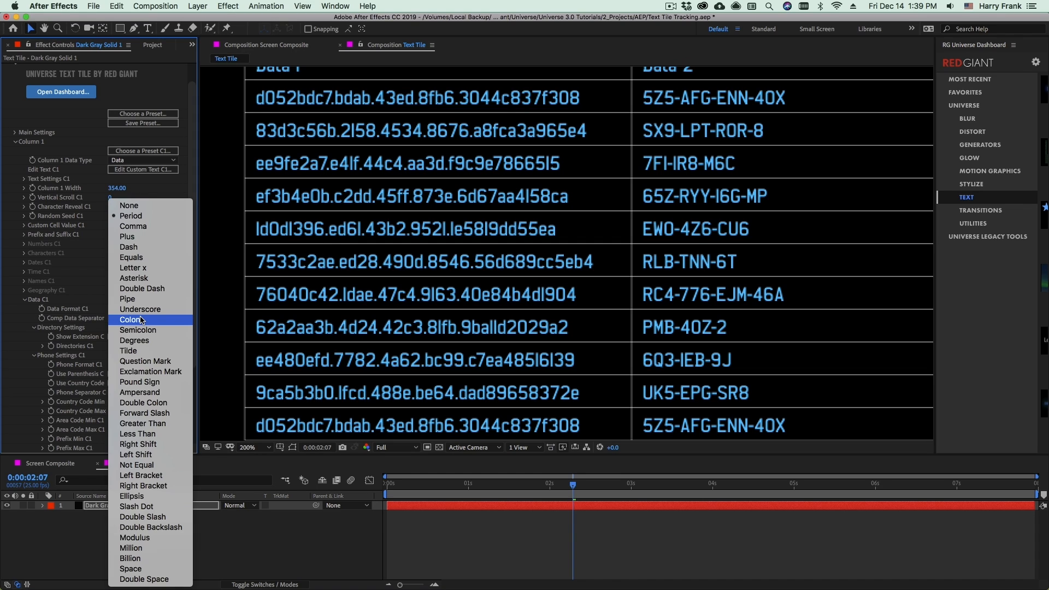
click(157, 247)
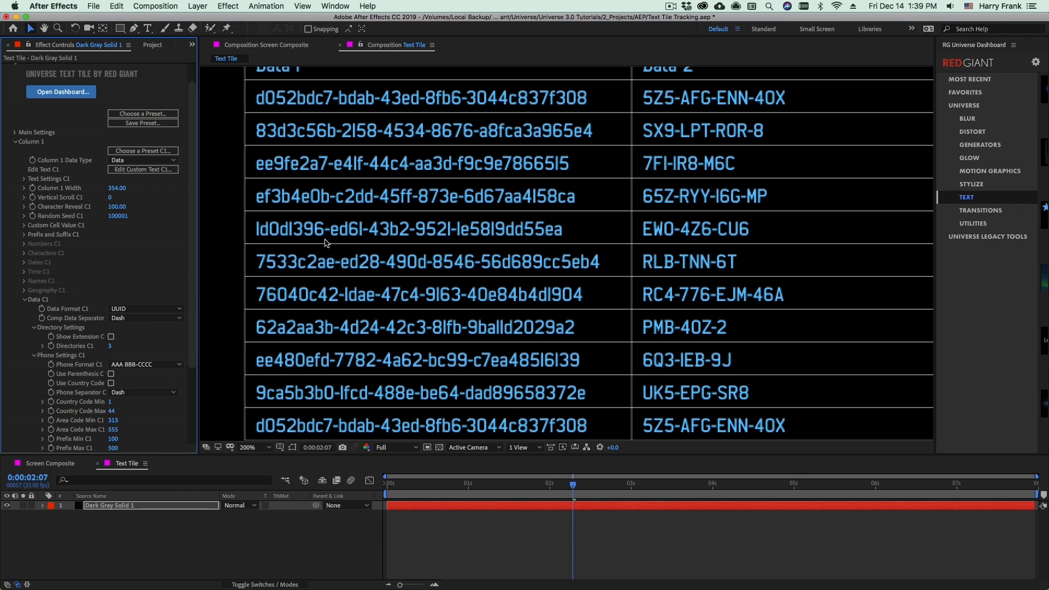
Step: Set the Column 1 Data Format to MAC Address and its component separator to Period
click(145, 309)
click(138, 350)
click(145, 309)
click(4, 344)
click(140, 319)
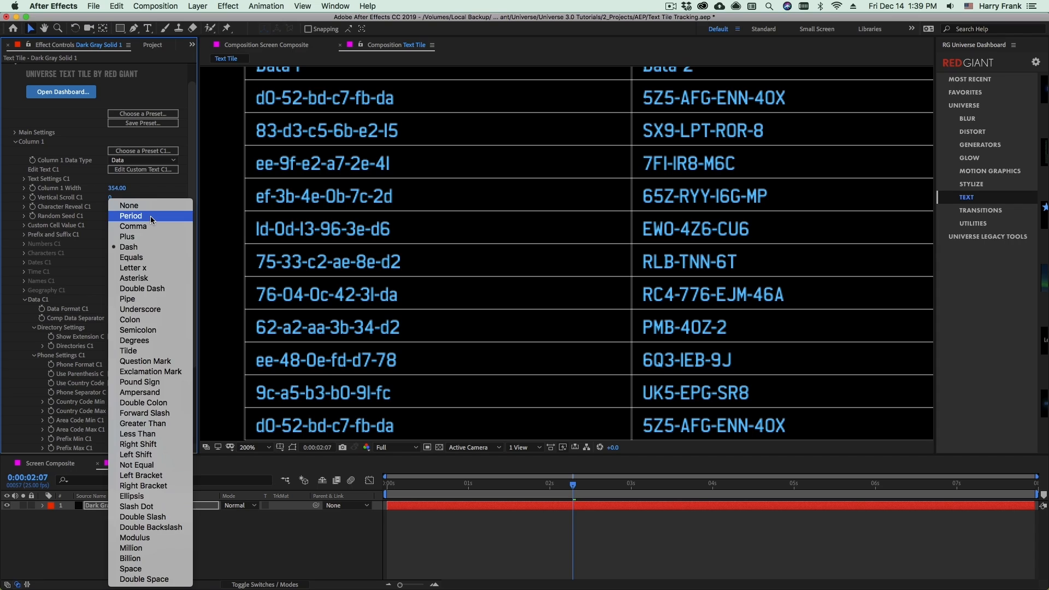
click(150, 216)
Step: Set the Column 1 Data Format to Phone Number in AAA BBB-CCCC form, with parentheses and country codes turned on
click(145, 309)
click(479, 111)
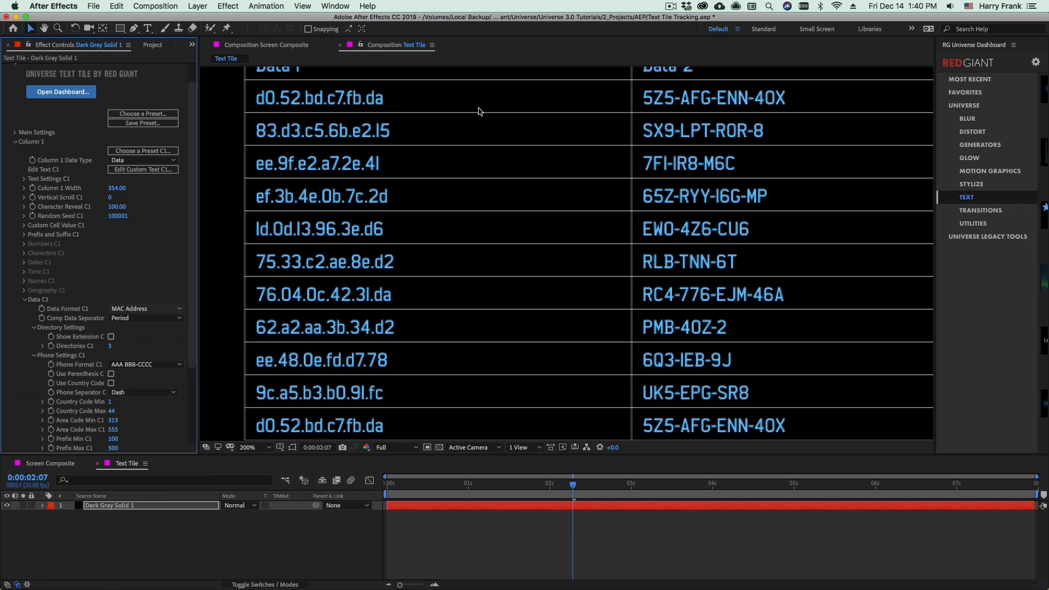
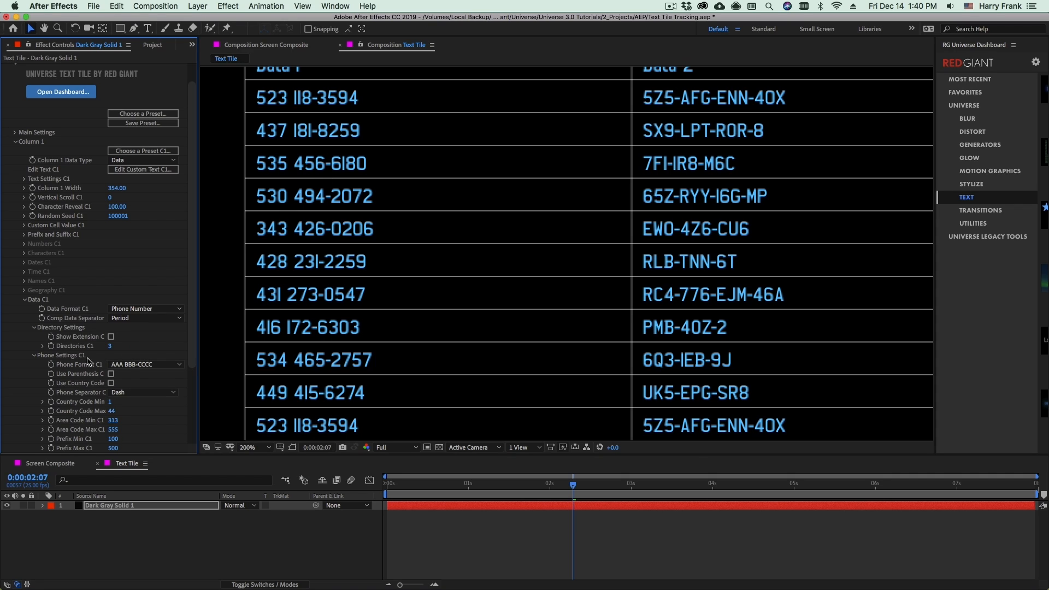
scroll(137, 347, down, 3)
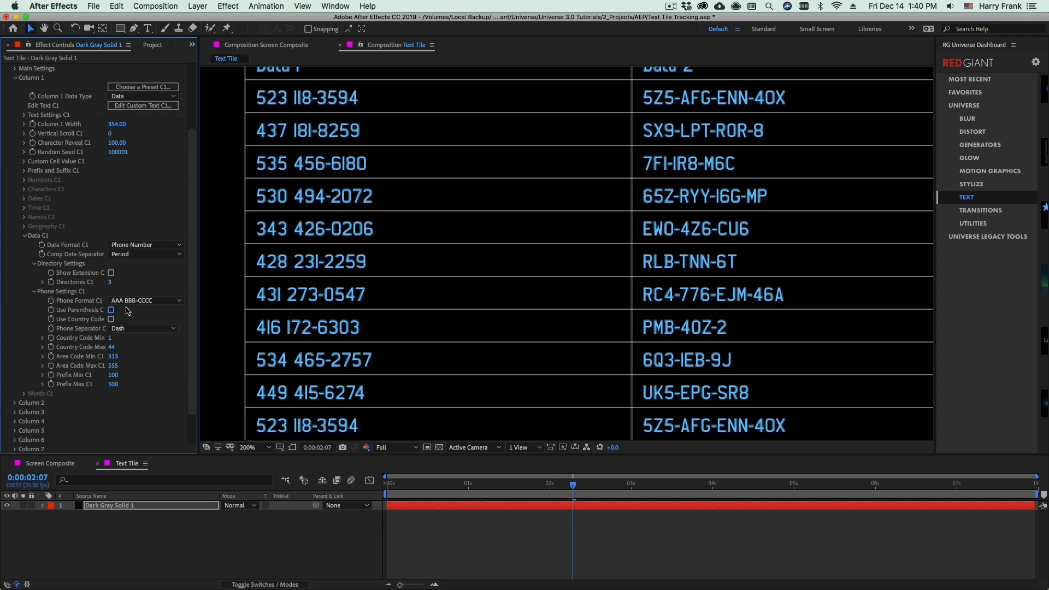
click(146, 300)
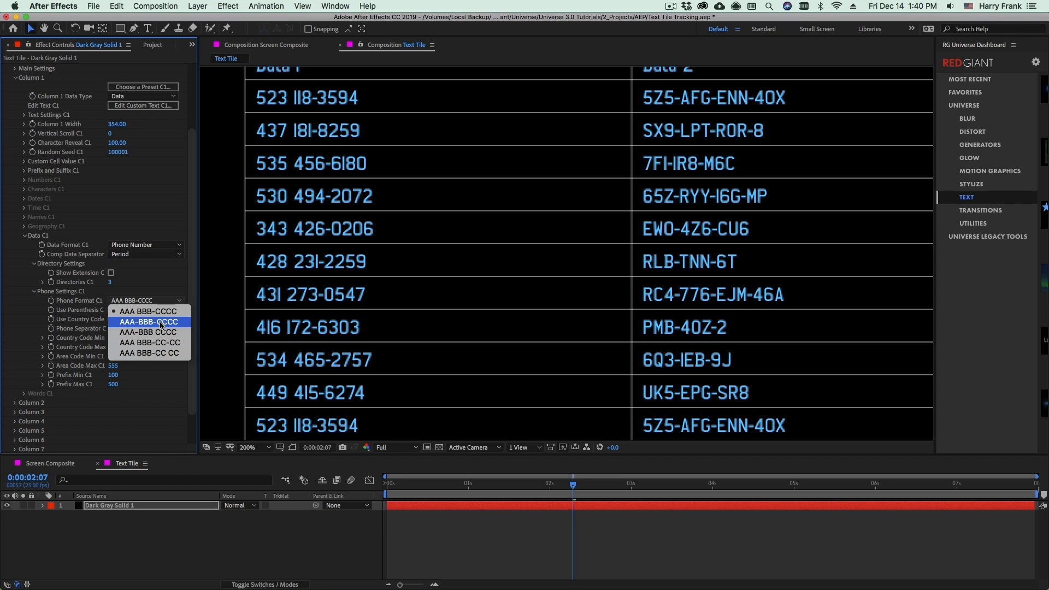
click(117, 311)
click(112, 310)
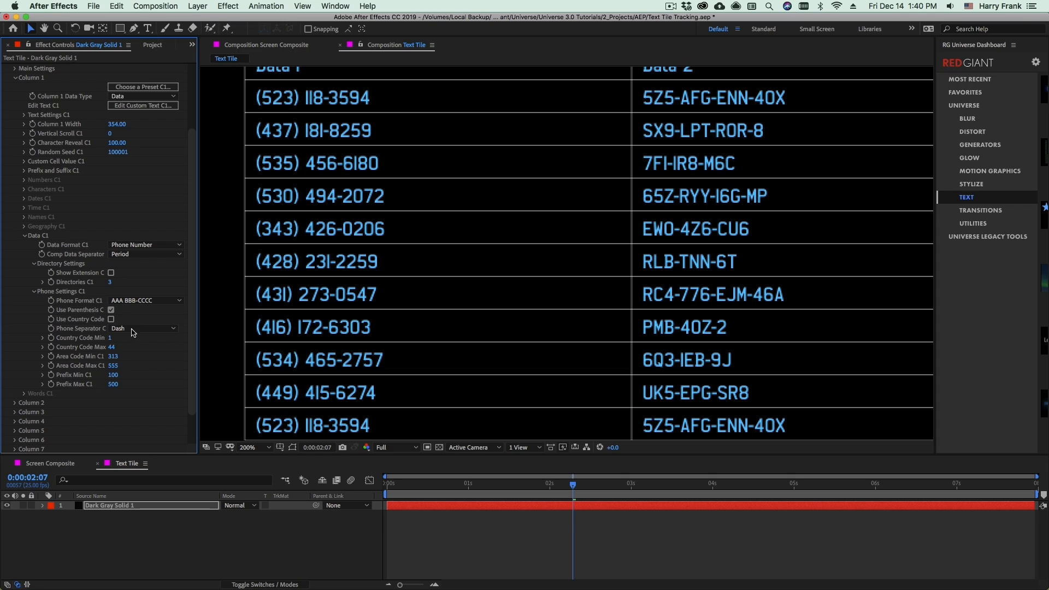
click(111, 319)
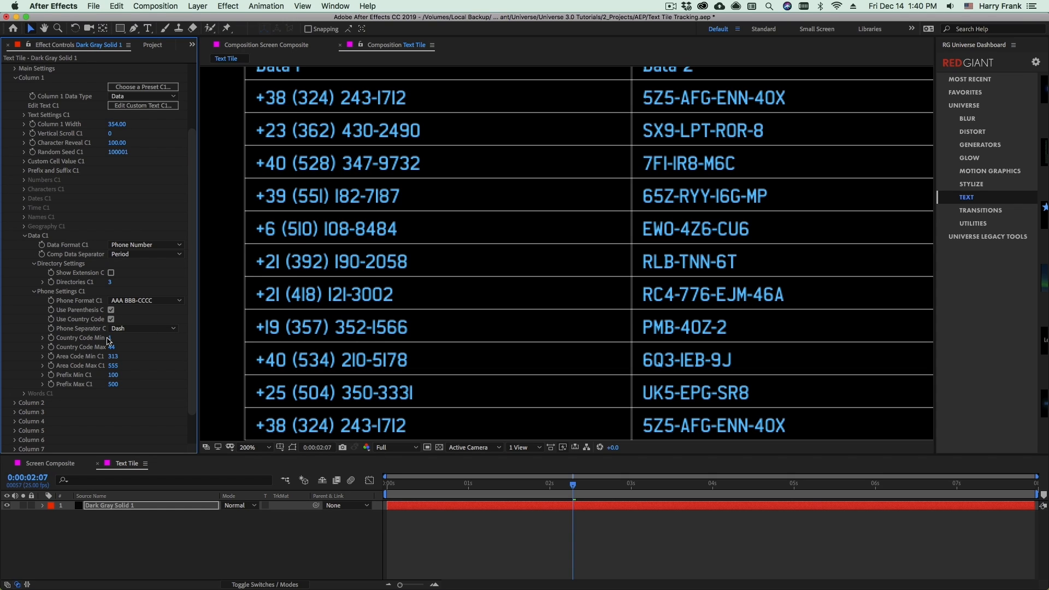
Step: Try a Country Code Min of 20 for Column 1, undo it, and limit both Country Code Min and Max to 1
click(111, 339)
key(Return)
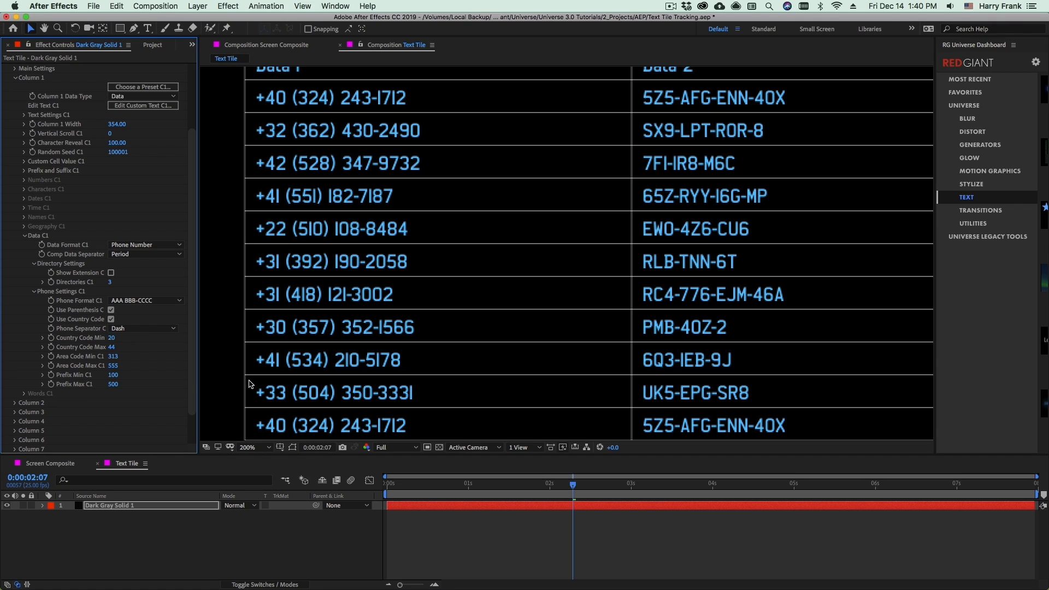
key(super+z)
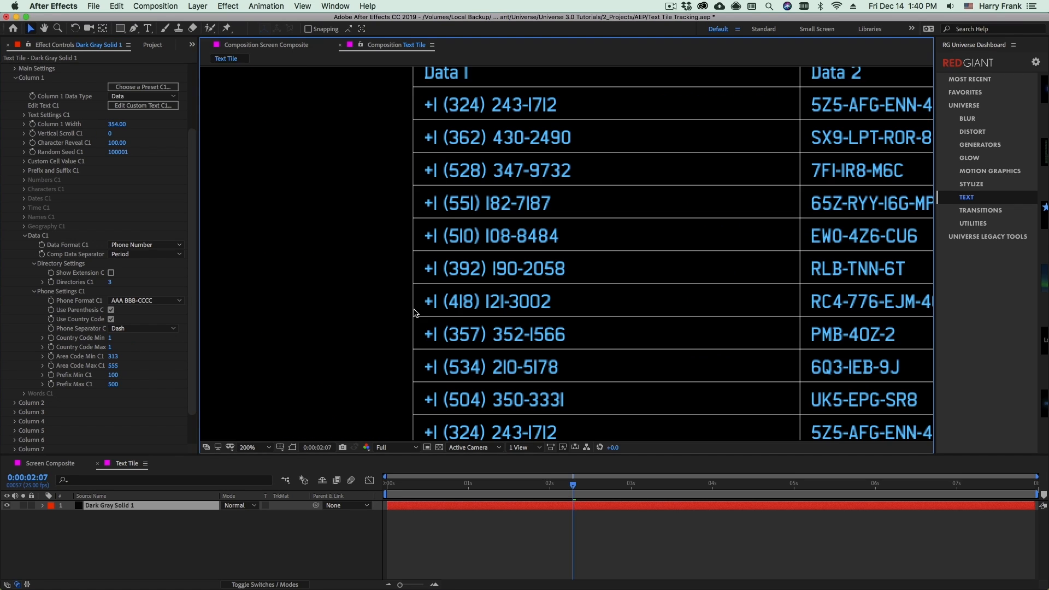
Step: Examine the area codes of the Column 1 phone numbers at 400% magnification
drag(449, 304, 361, 274)
scroll(357, 267, up, 1)
drag(345, 221, 449, 249)
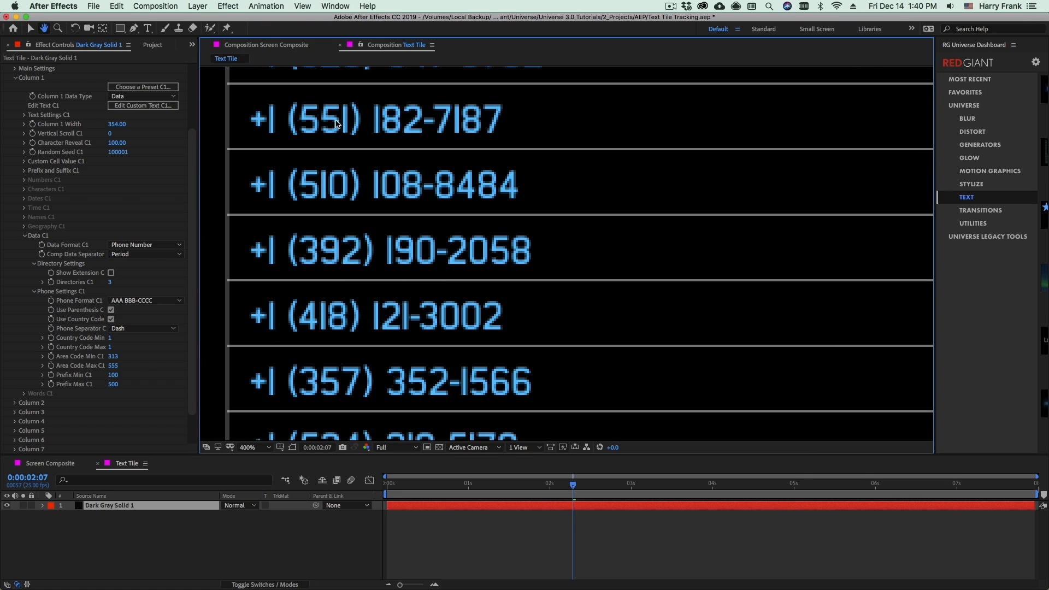
Step: Try an Area Code Min of 555 for Column 1, and limit both Area Code Min and Max to 313
click(115, 357)
text(555)
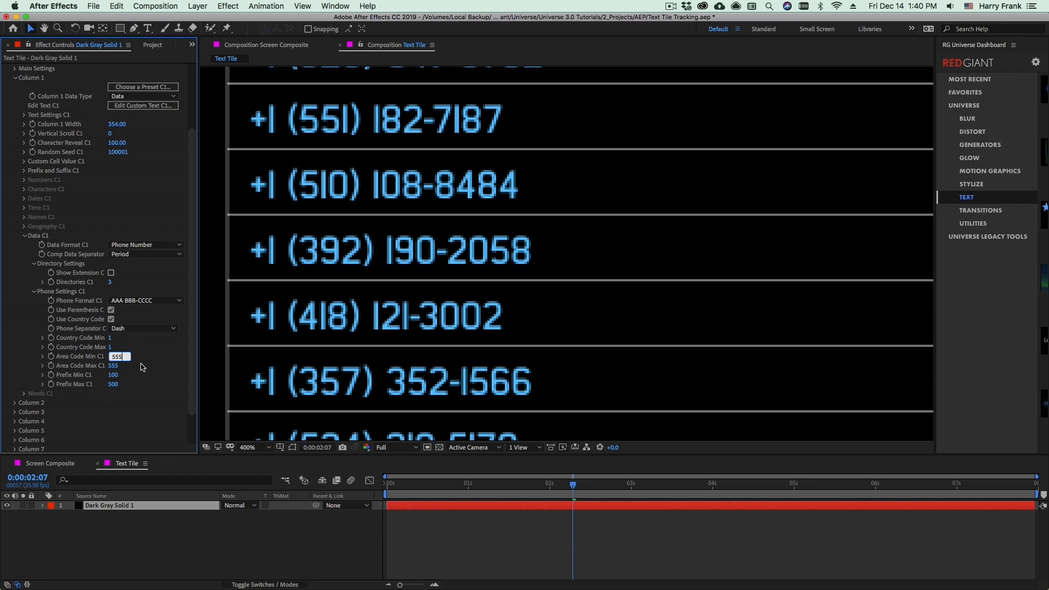
key(Return)
click(117, 357)
text(313)
key(Tab)
text(31)
key(Return)
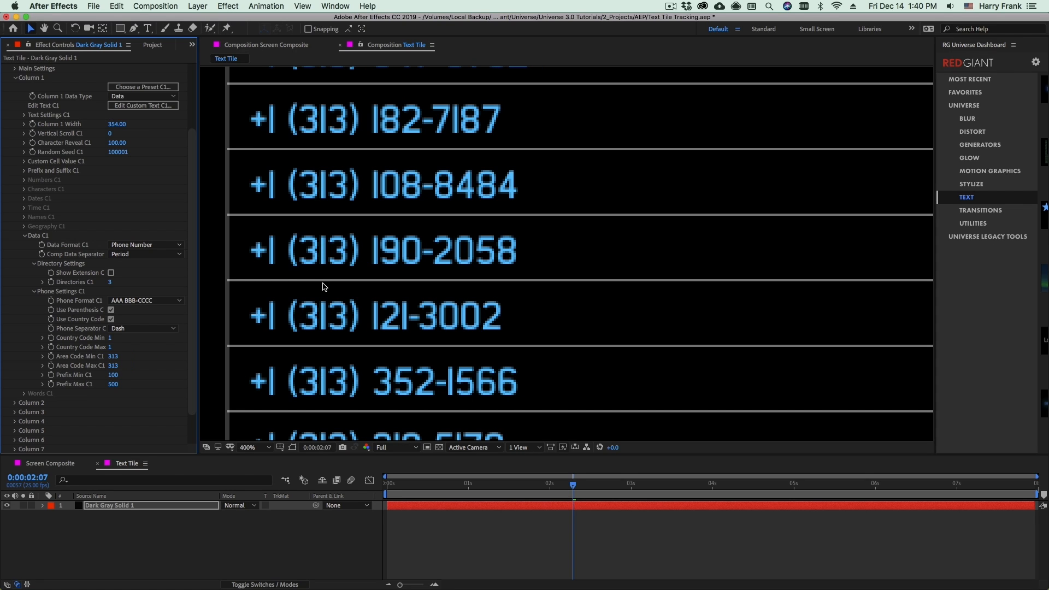
Step: Set the Column 1 Data Format to Directories/Files and check the generated paths at lower magnification
click(144, 245)
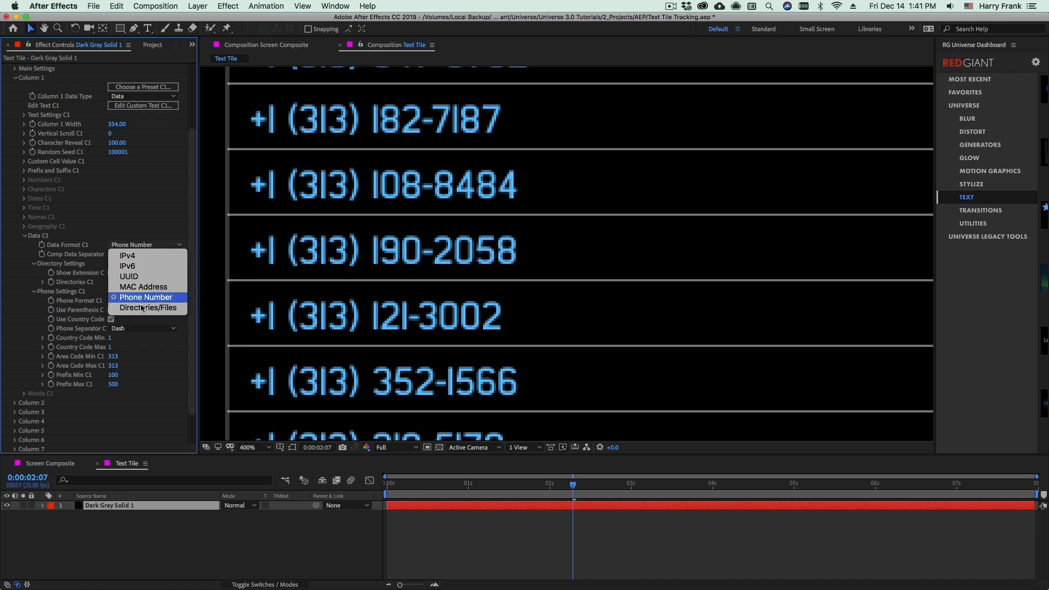
click(148, 308)
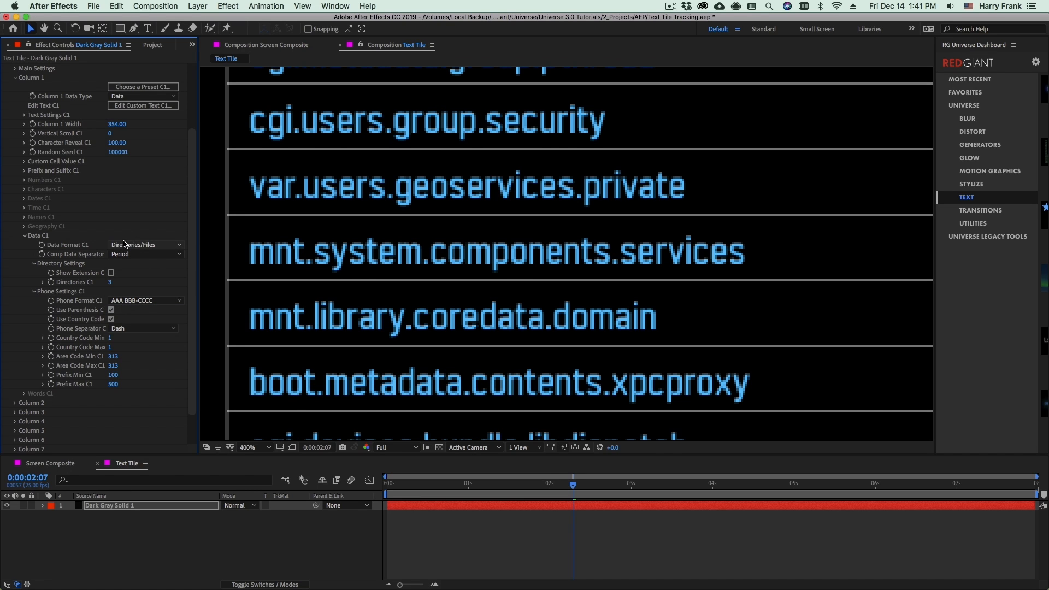
key(space)
drag(383, 310, 381, 304)
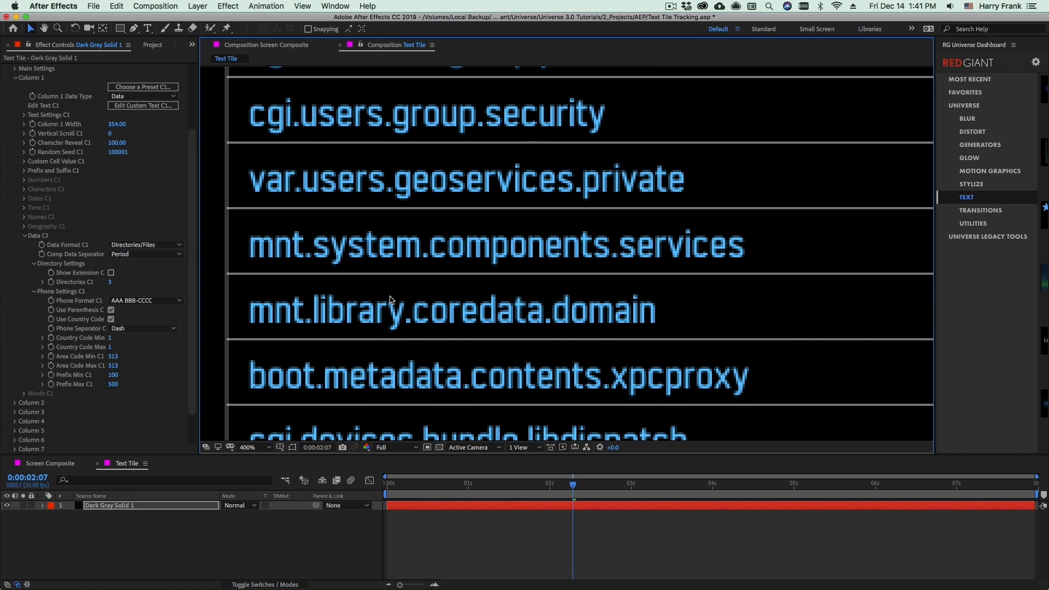
key(comma)
key(space)
drag(507, 298, 362, 277)
Step: Separate the Column 1 directory components with a Forward Slash and show file extensions
click(145, 254)
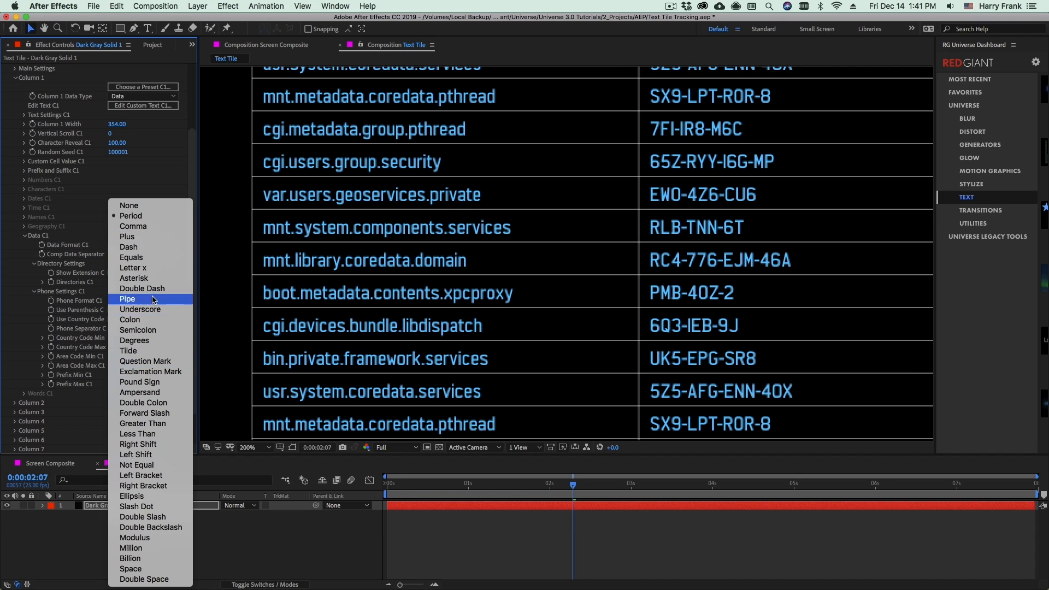
click(151, 414)
drag(439, 485, 455, 485)
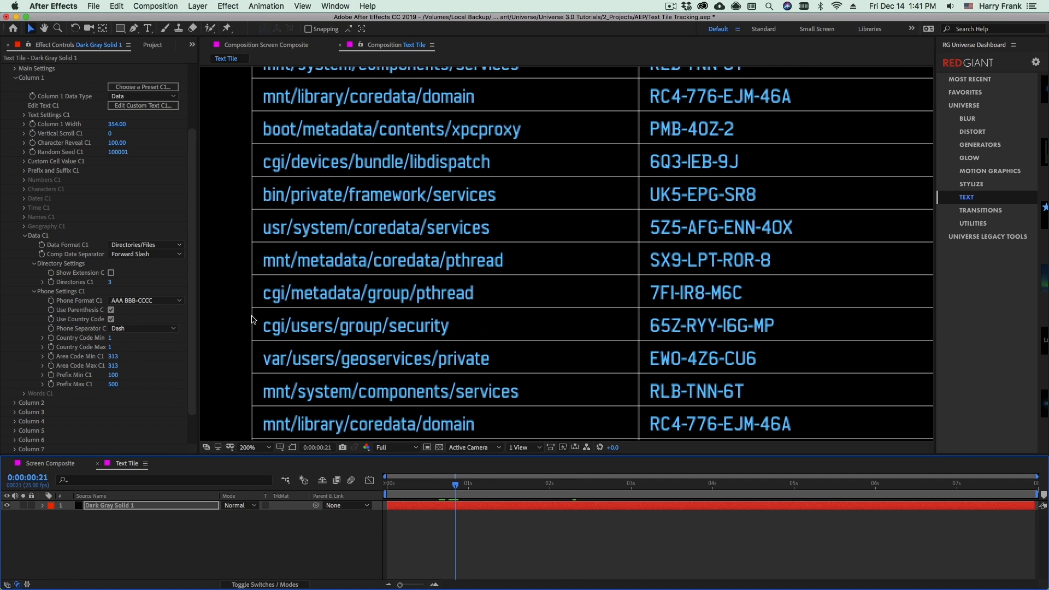
click(111, 272)
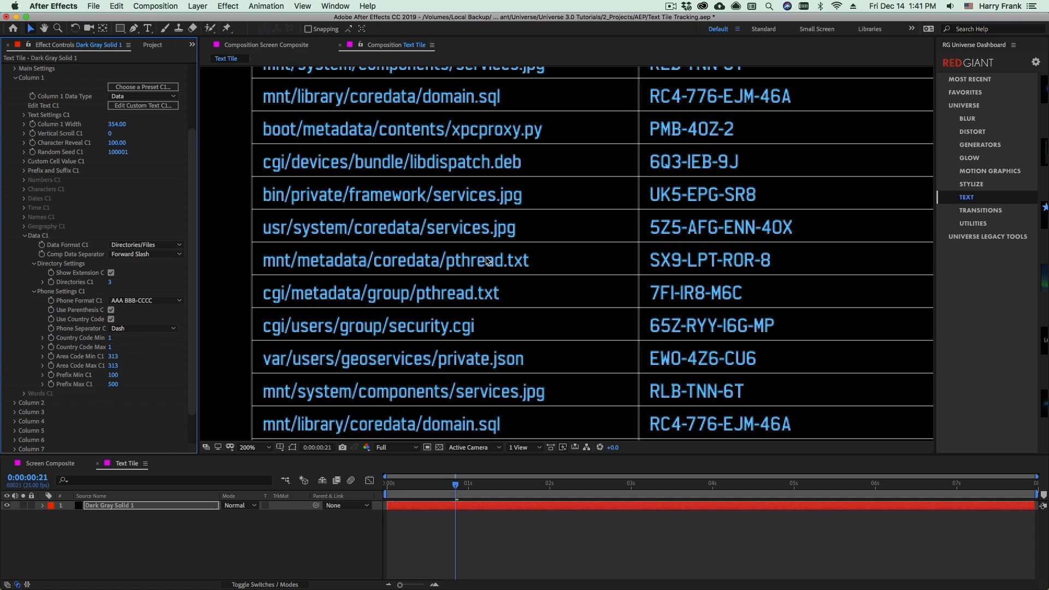
click(508, 503)
key(space)
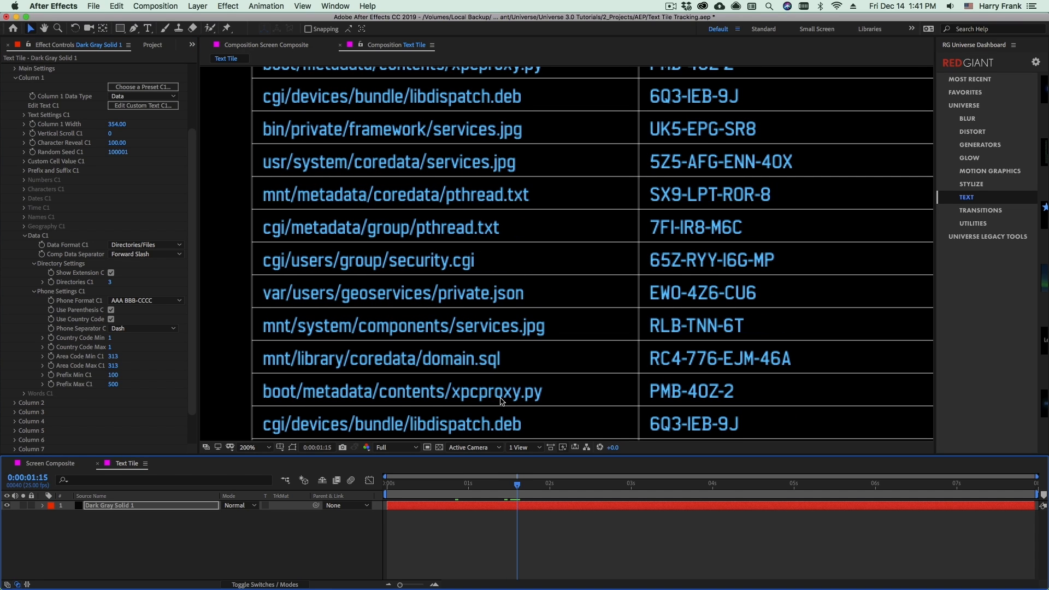
Step: Switch the Column 1 Data Type to Words and set its Word 1 Source to Financial
click(142, 96)
click(126, 191)
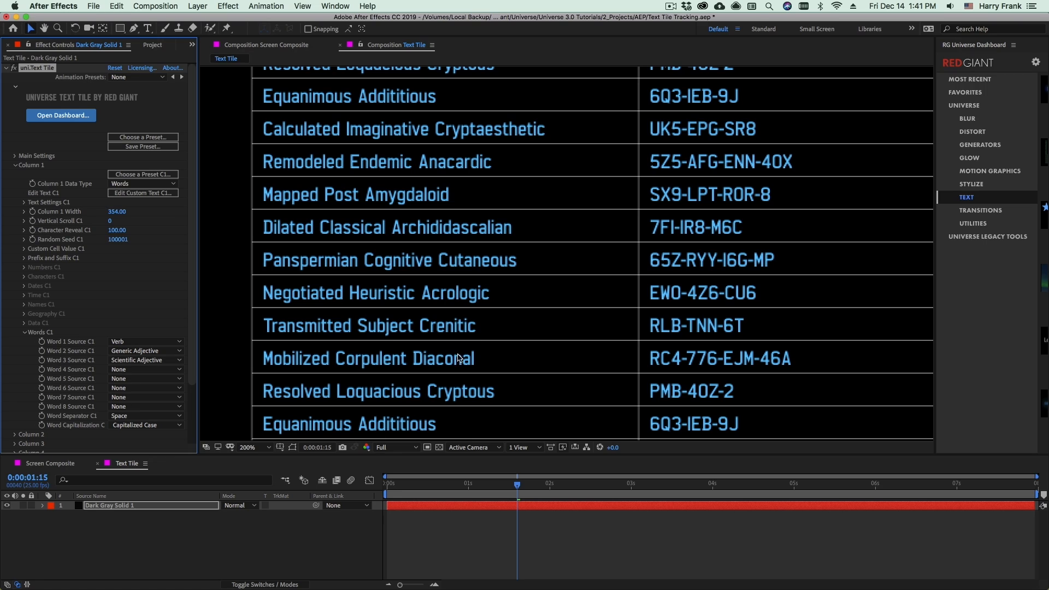
key(space)
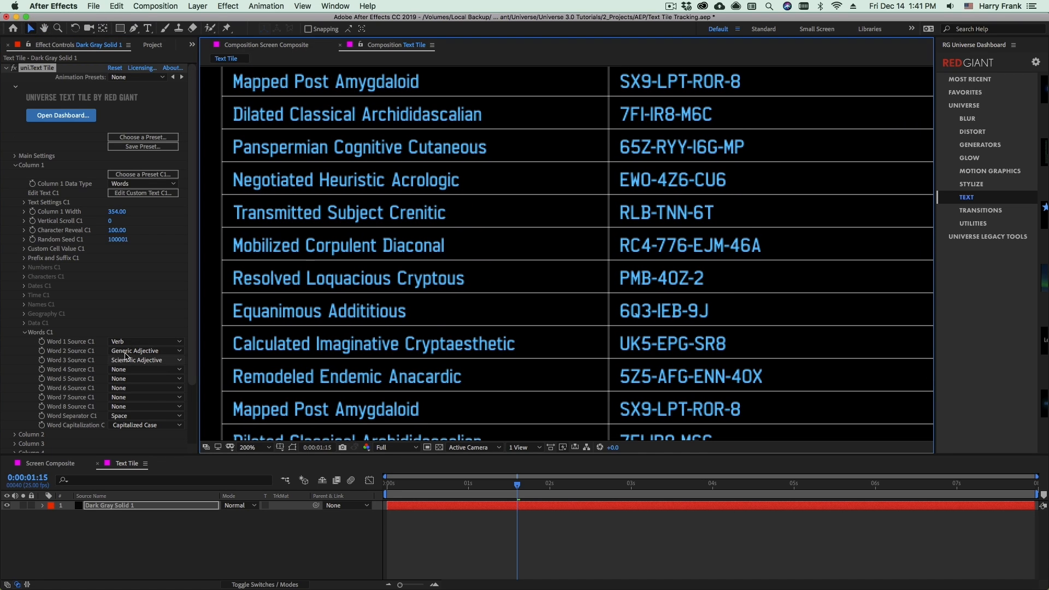
click(140, 342)
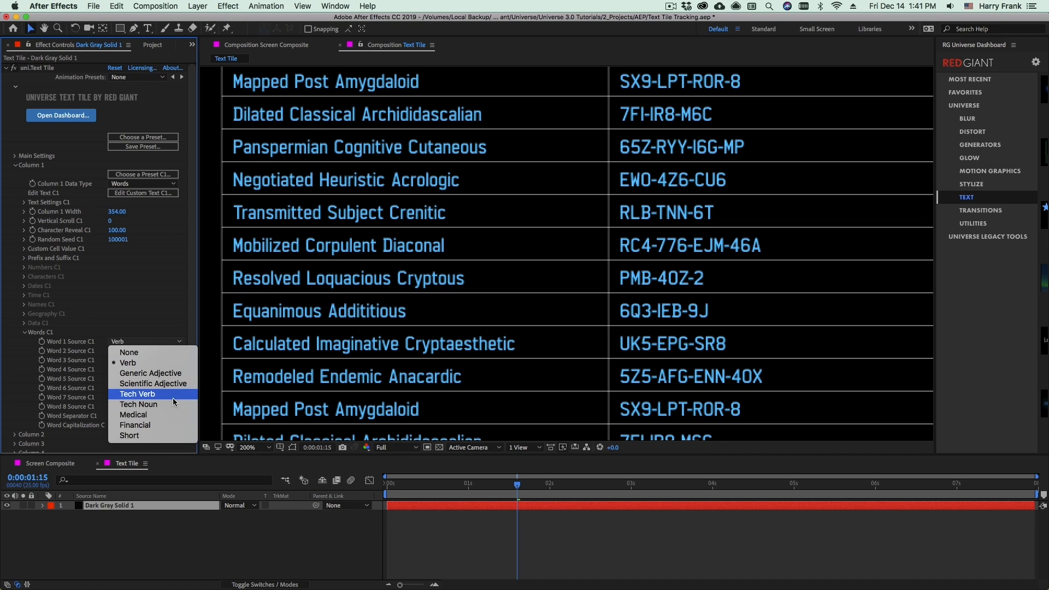
click(146, 426)
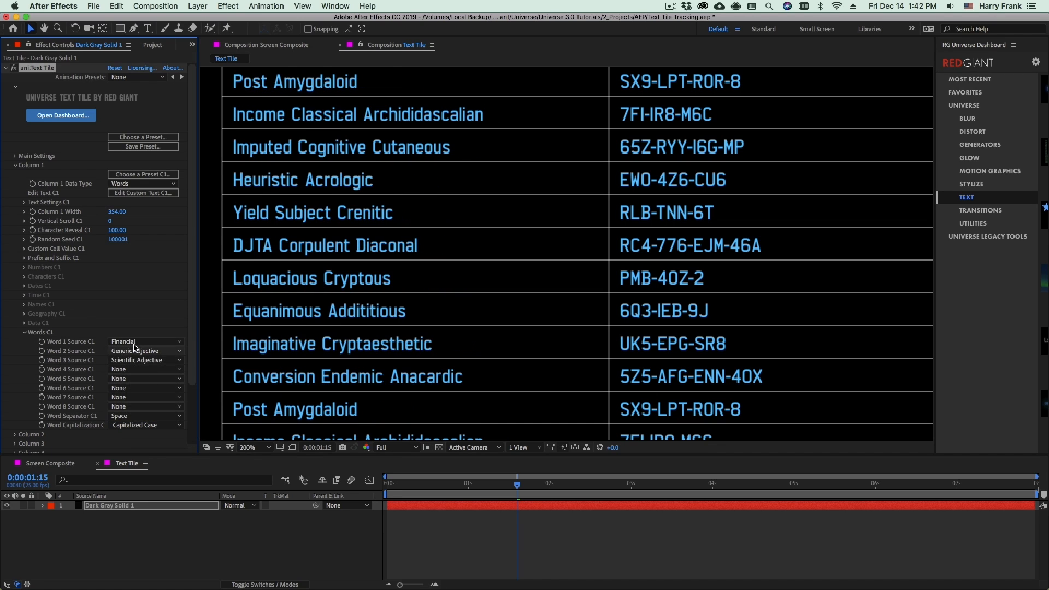
click(132, 342)
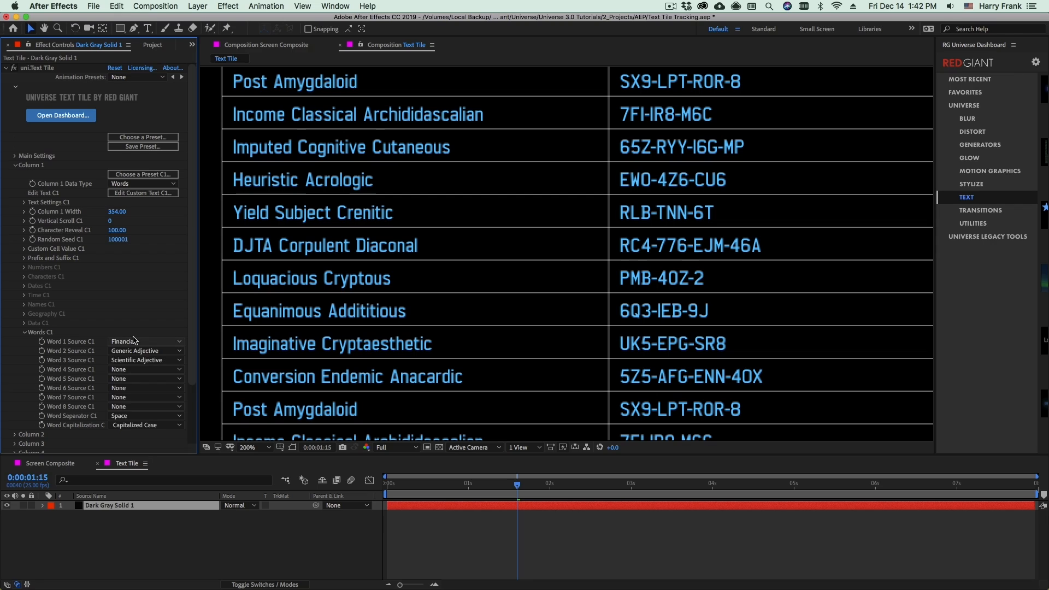
click(142, 314)
Step: Set the Column 1 Word 3 Source to Short and Word 4 Source to Tech Verb, and view the whole table
click(143, 360)
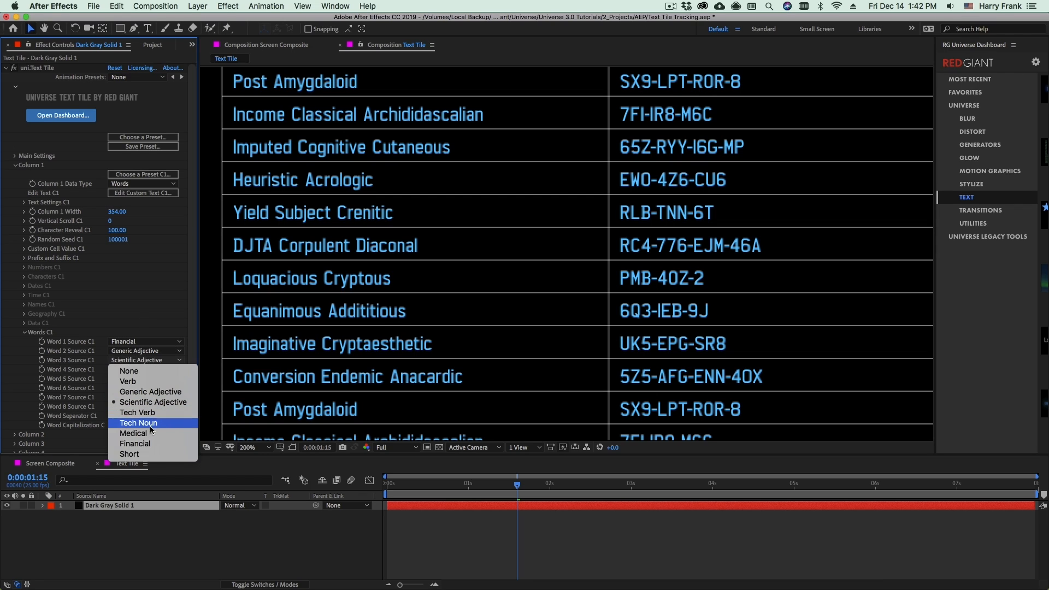
click(150, 455)
click(137, 370)
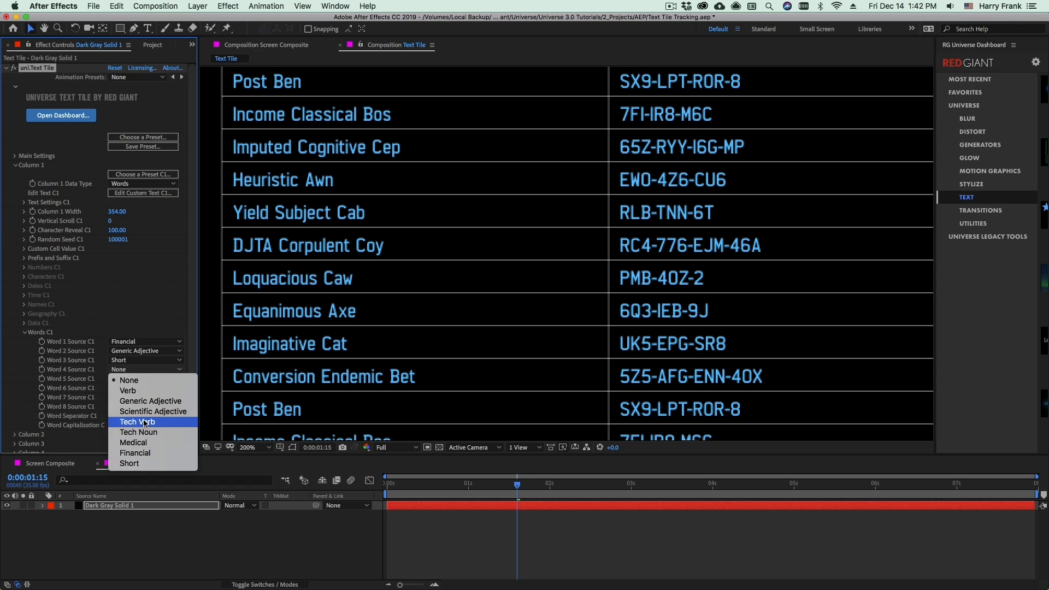
click(500, 405)
drag(295, 210, 305, 224)
key(comma)
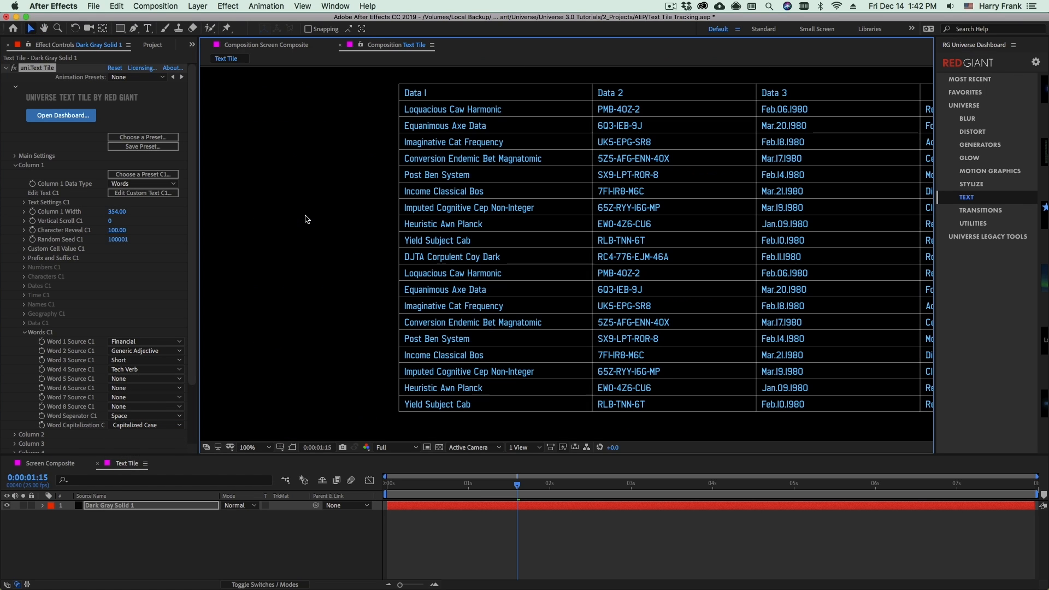
key(comma)
key(h)
drag(480, 288, 348, 247)
key(v)
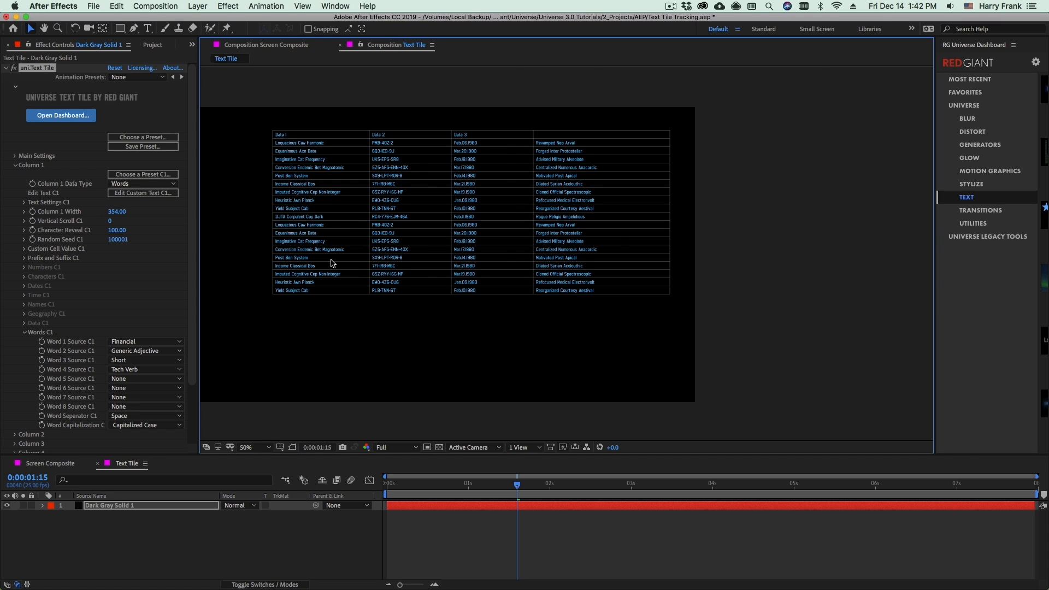
Step: Set the Column 1 Word Capitalization to lower case
key(period)
key(period)
click(146, 425)
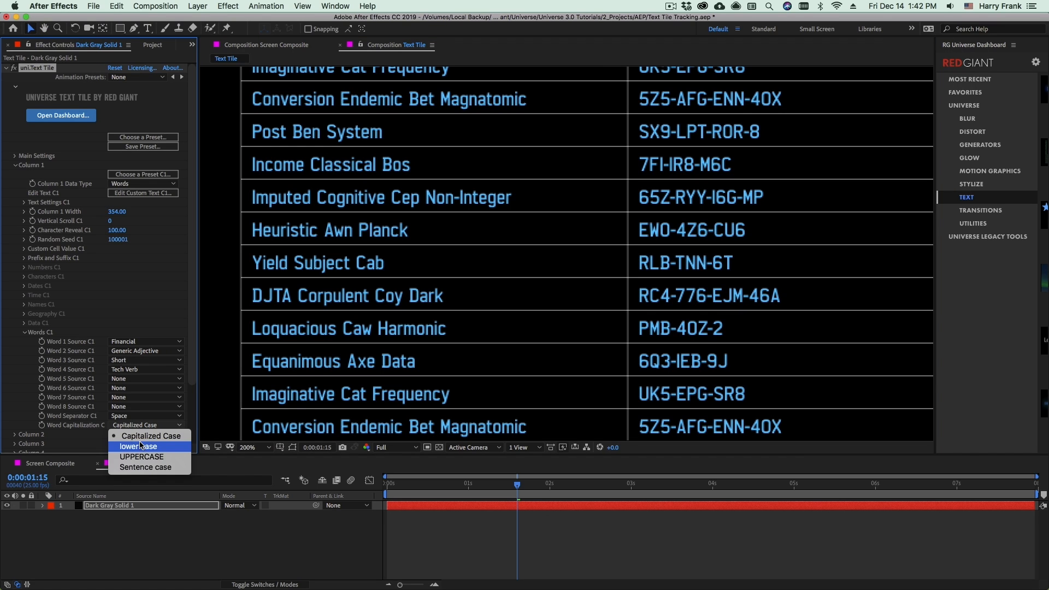
click(140, 445)
click(144, 426)
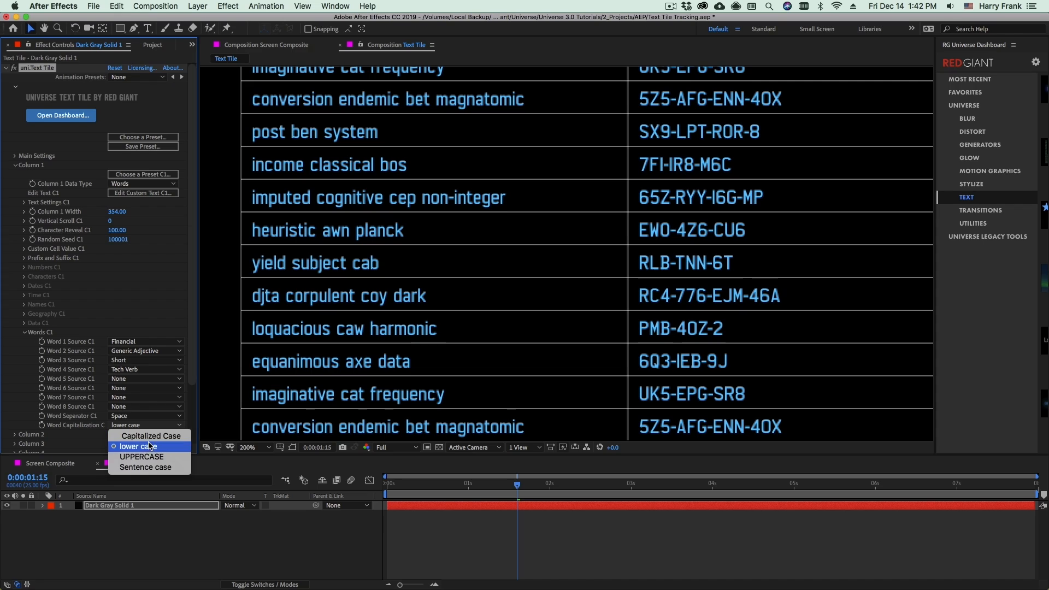
click(297, 400)
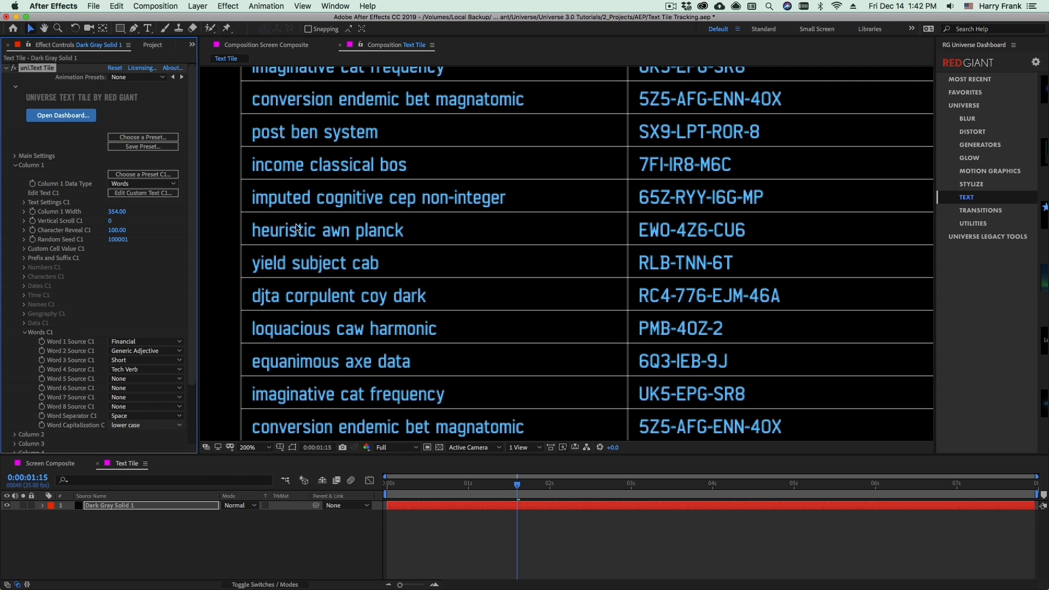
Step: Switch the Column 1 Data Type to Custom and bring the table's header row into view
click(122, 184)
click(131, 277)
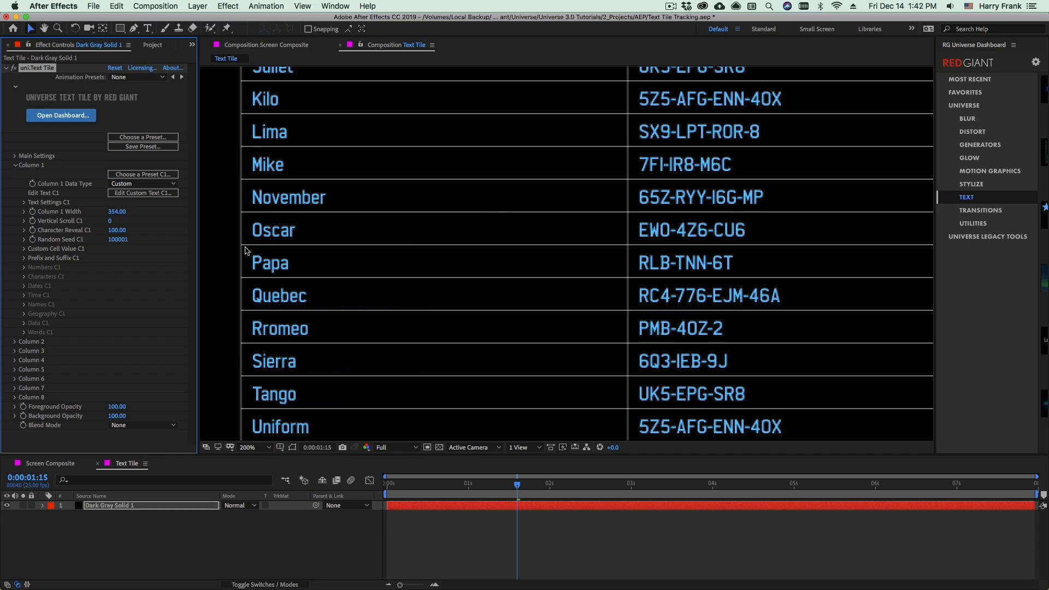
drag(335, 122, 348, 235)
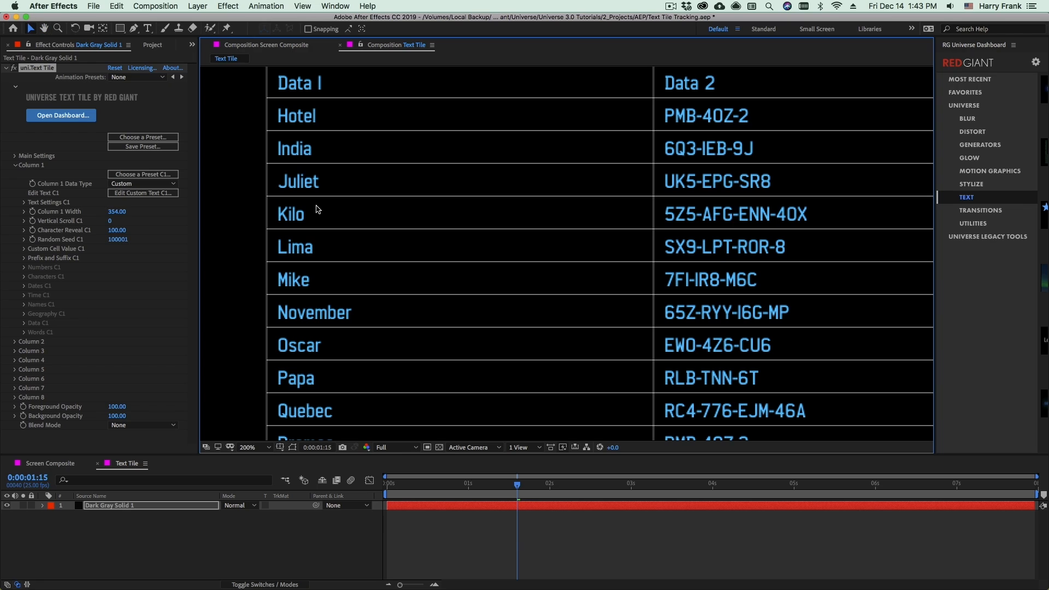
Step: Replace the Column 1 custom text with the three lines Alpha, Bravo and Charlie
click(141, 193)
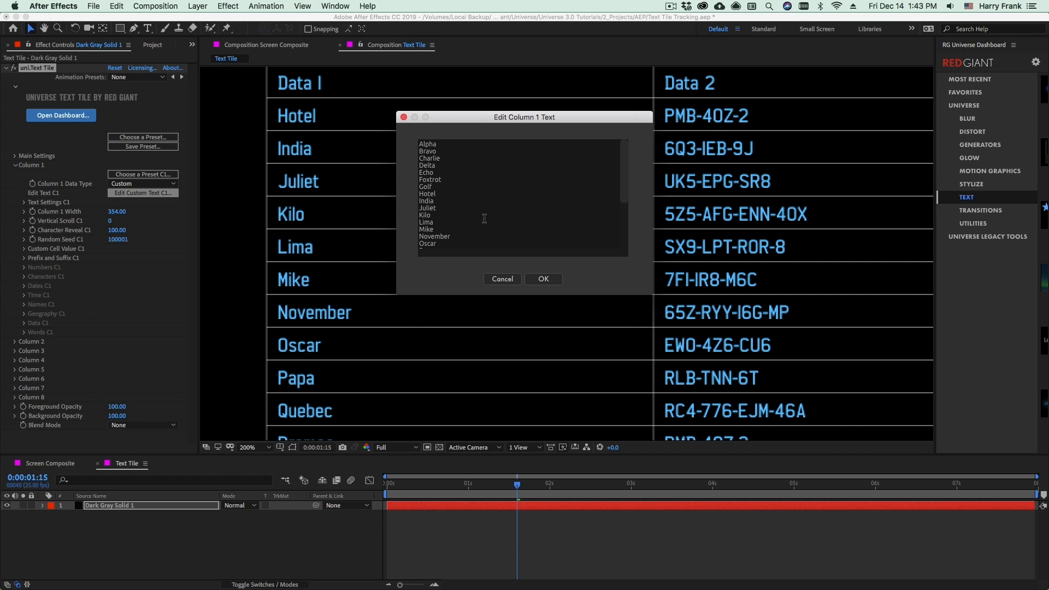
click(488, 213)
click(460, 178)
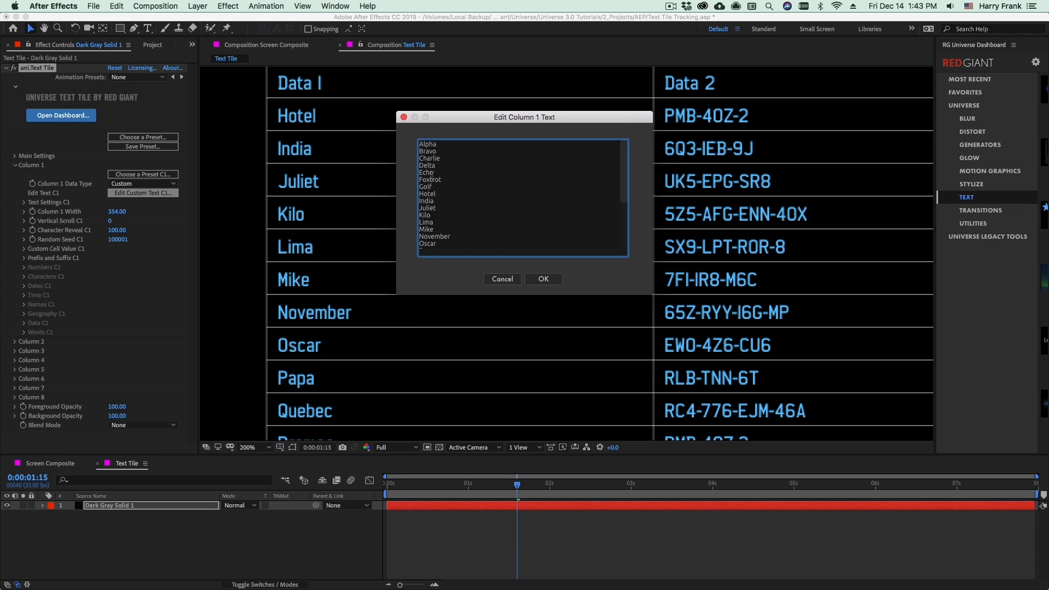
key(super+a)
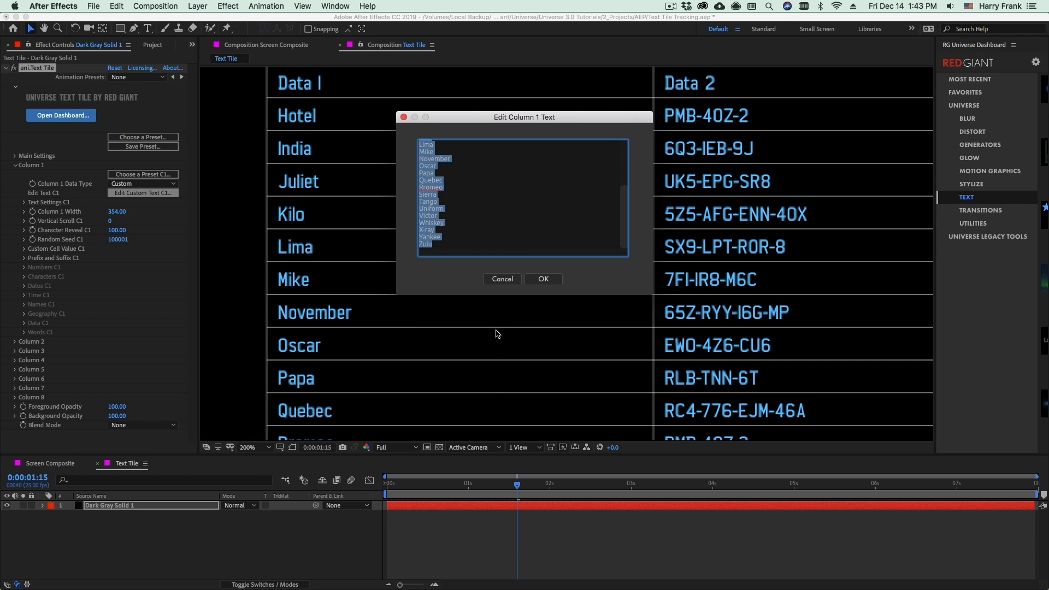
text(Alpha Bravo Charlie)
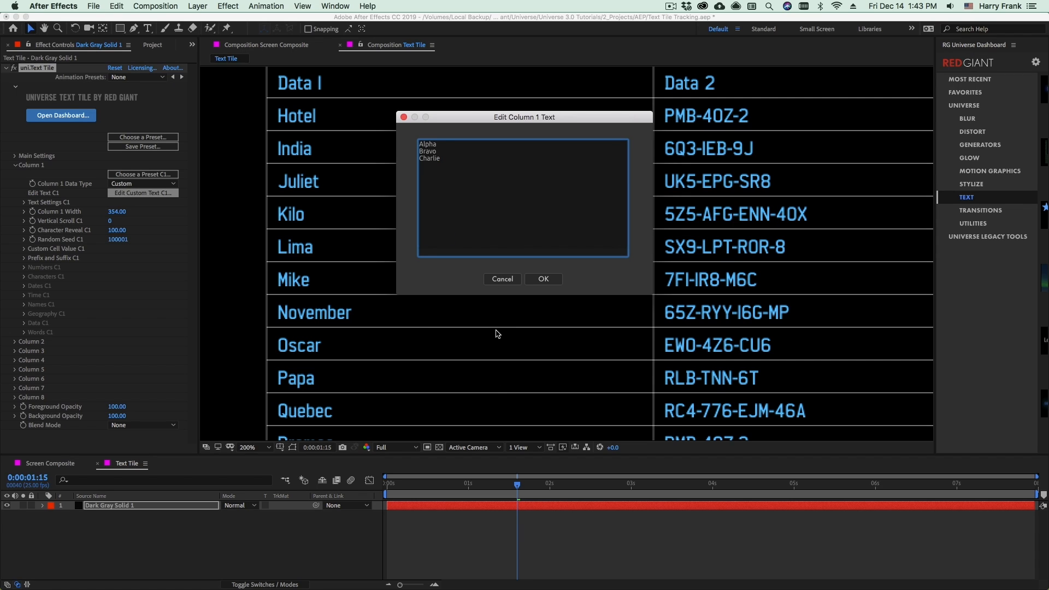
click(543, 280)
key(space)
mouse_move(366, 150)
mouse_down()
mouse_move(379, 276)
mouse_move(370, 141)
mouse_up()
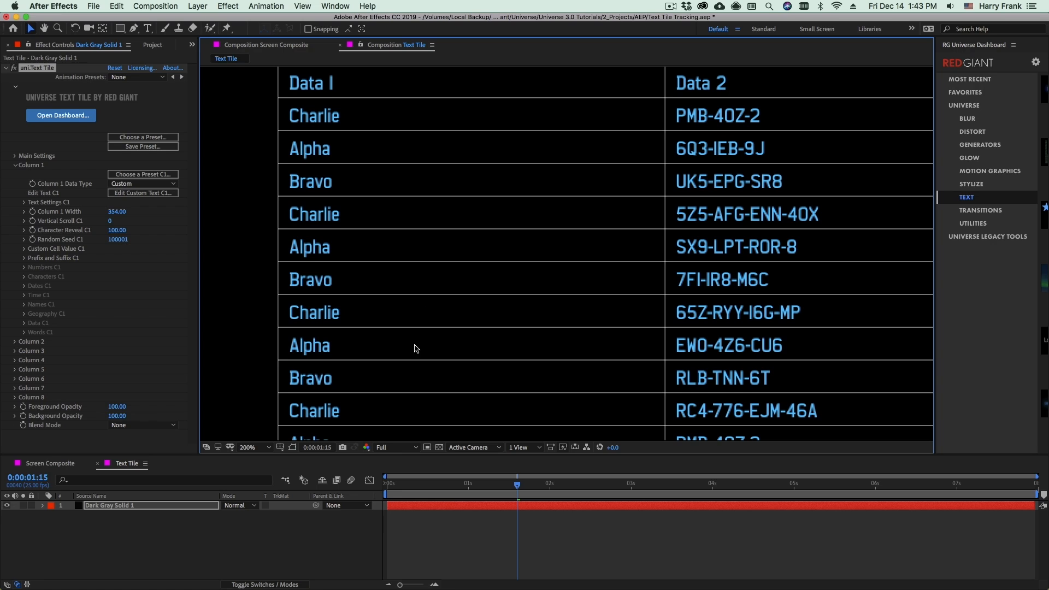
key(space)
drag(445, 204, 443, 197)
Step: Show the Text Tile presets in a widened Universe Dashboard and apply the Body Stats preset
drag(936, 218, 679, 207)
click(988, 104)
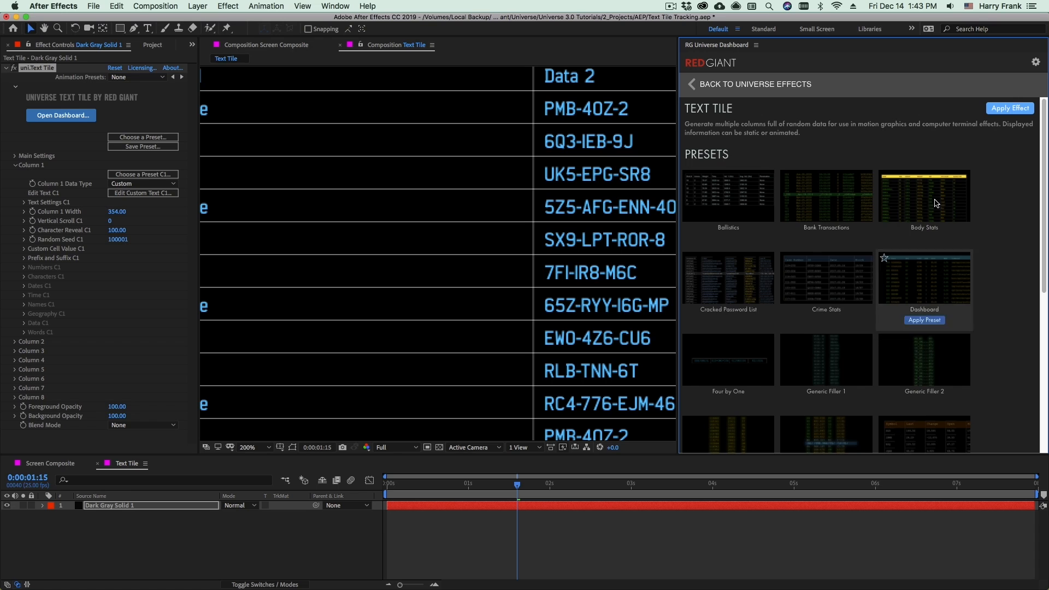
mouse_move(926, 198)
click(924, 239)
drag(559, 320, 498, 123)
key(v)
scroll(522, 182, down, 2)
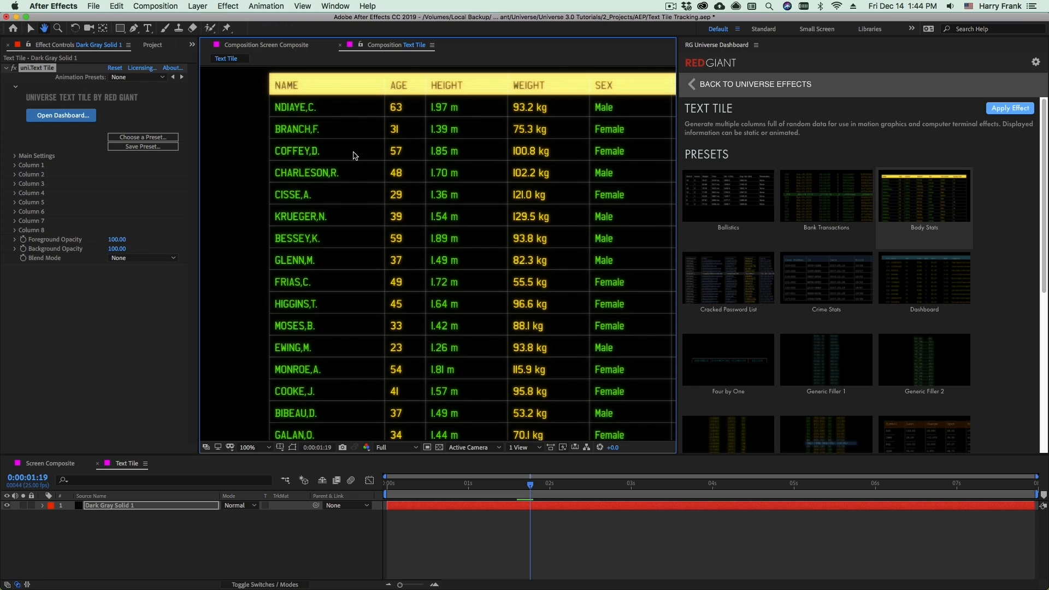
drag(352, 166, 313, 101)
mouse_move(734, 361)
drag(525, 213, 521, 287)
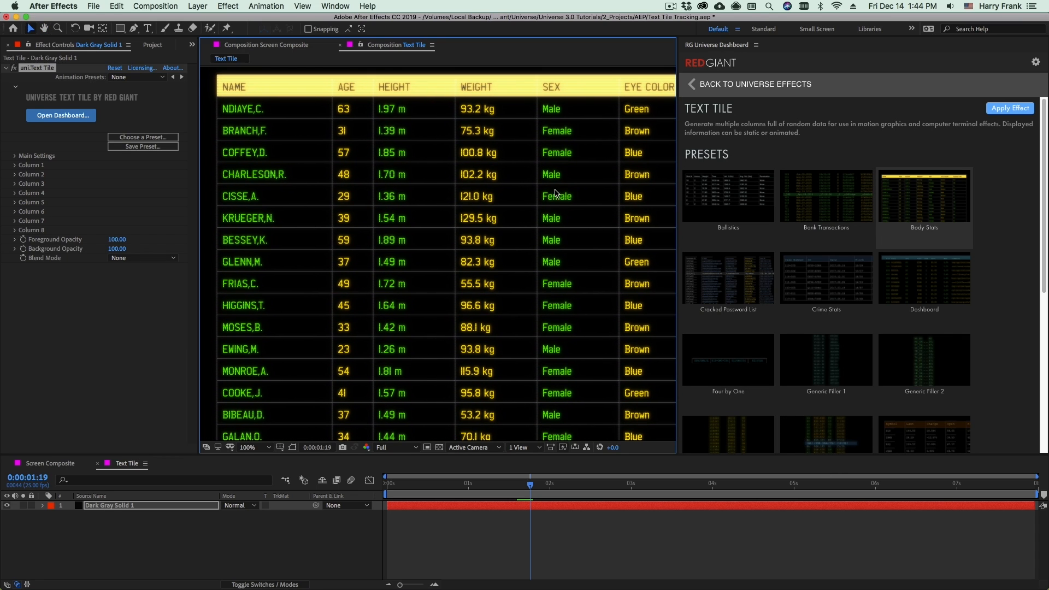
Step: Try the Cracked Password List preset, followed by the Bank Transactions preset
click(747, 288)
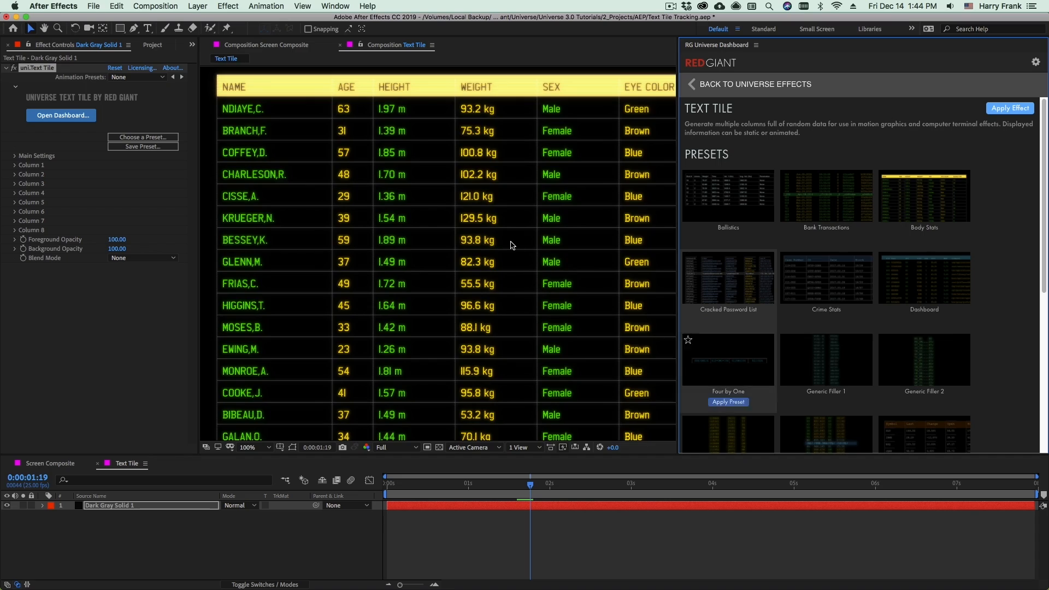
drag(543, 264, 401, 120)
click(822, 240)
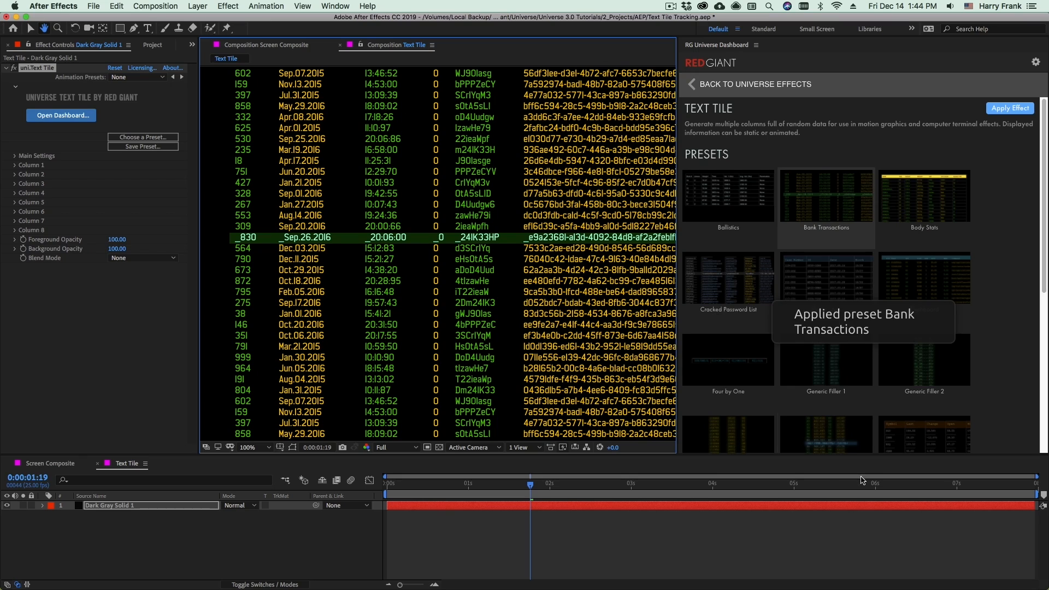
Step: Try the Four by One preset and view its full row of cells
click(732, 358)
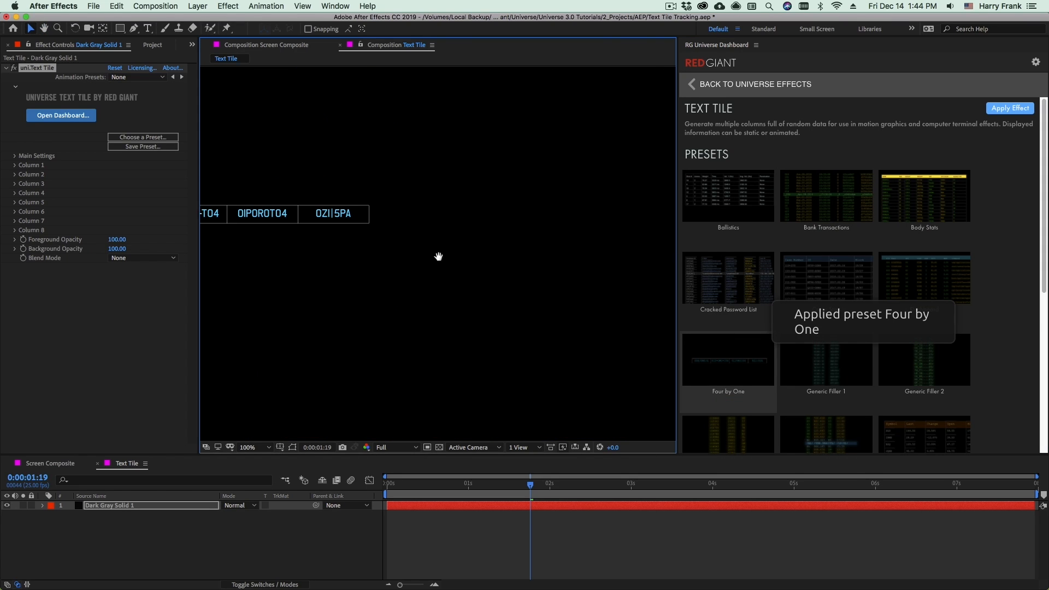
drag(423, 255, 620, 251)
drag(491, 245, 456, 201)
Step: Try the Generic Filler 1 preset and preview its scrolling columns
click(810, 354)
click(812, 376)
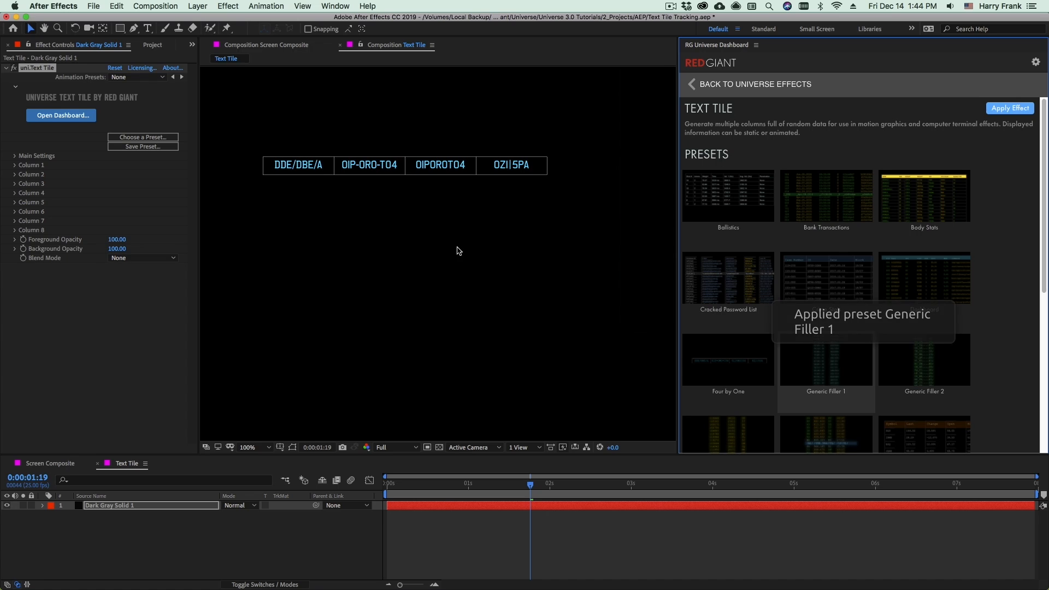
drag(564, 260, 409, 282)
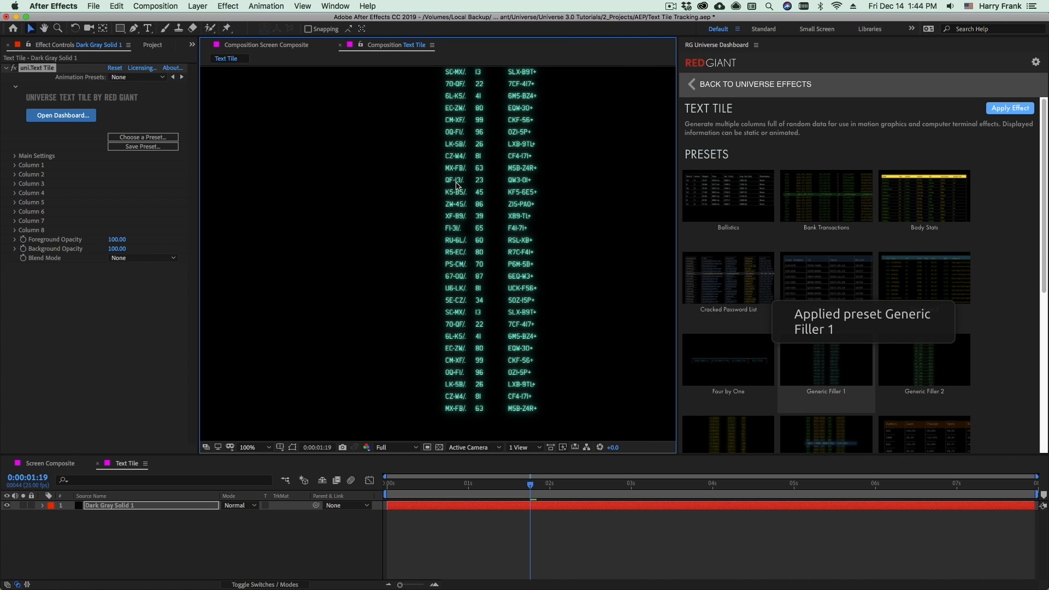
key(space)
Step: Try the Single Cell preset and apply Perp Database International, checking its table around the 2-second mark
scroll(803, 404, down, 6)
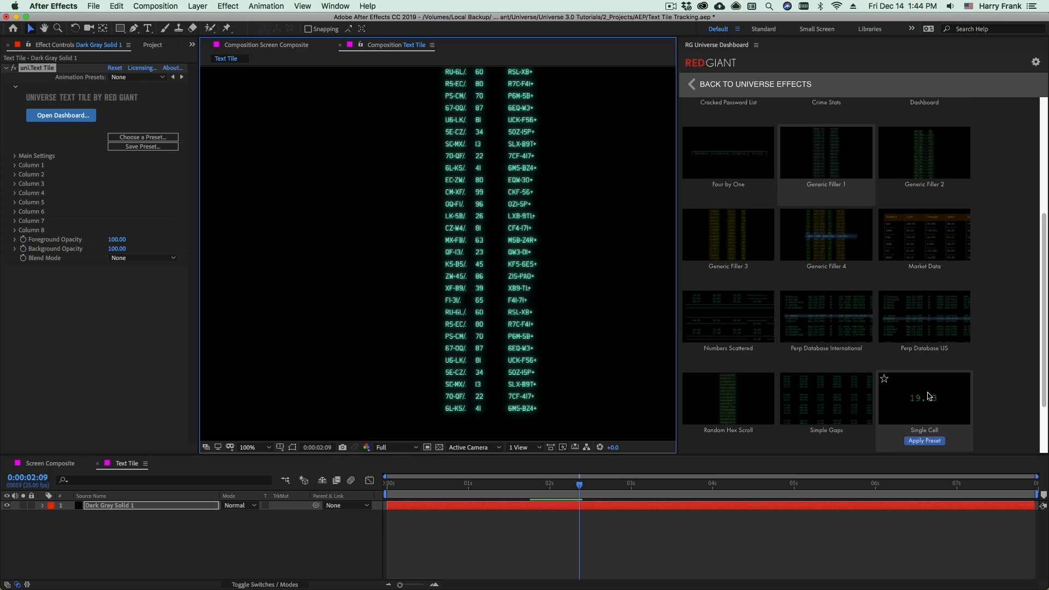
click(923, 426)
drag(422, 213, 419, 211)
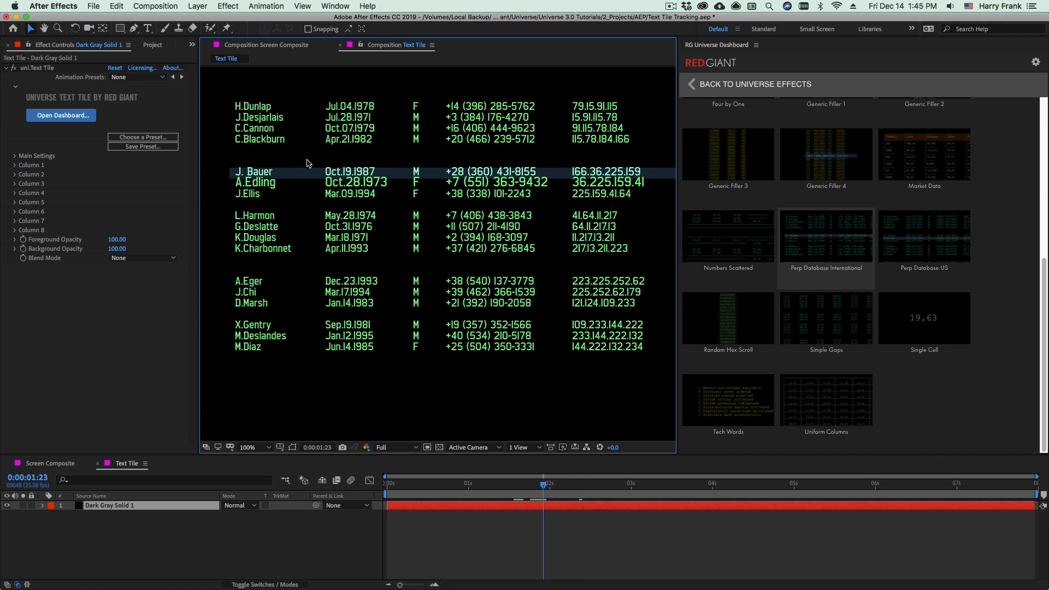
drag(429, 250, 434, 246)
click(548, 490)
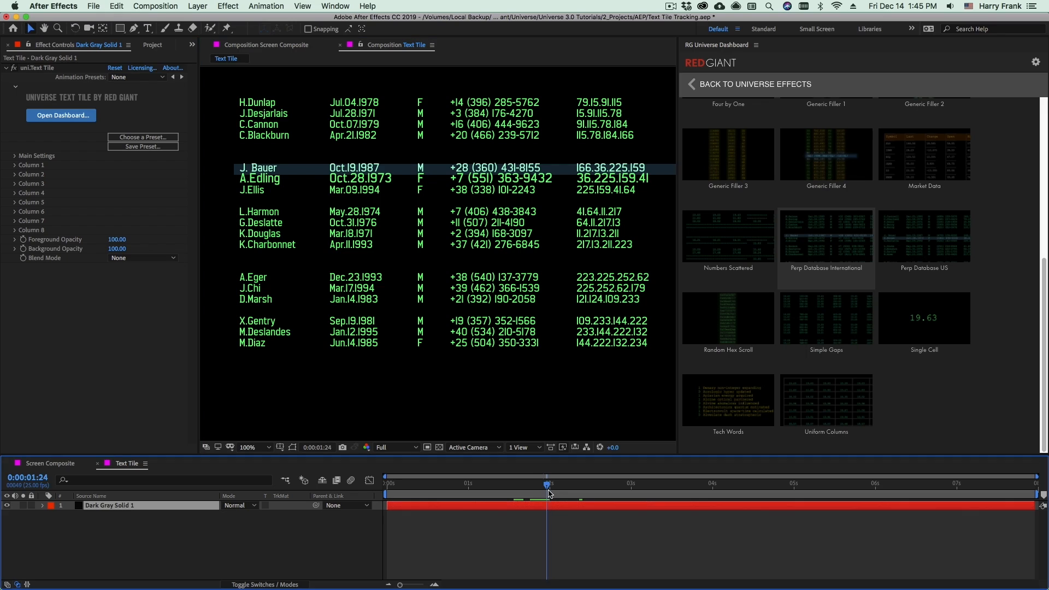
drag(430, 161, 426, 158)
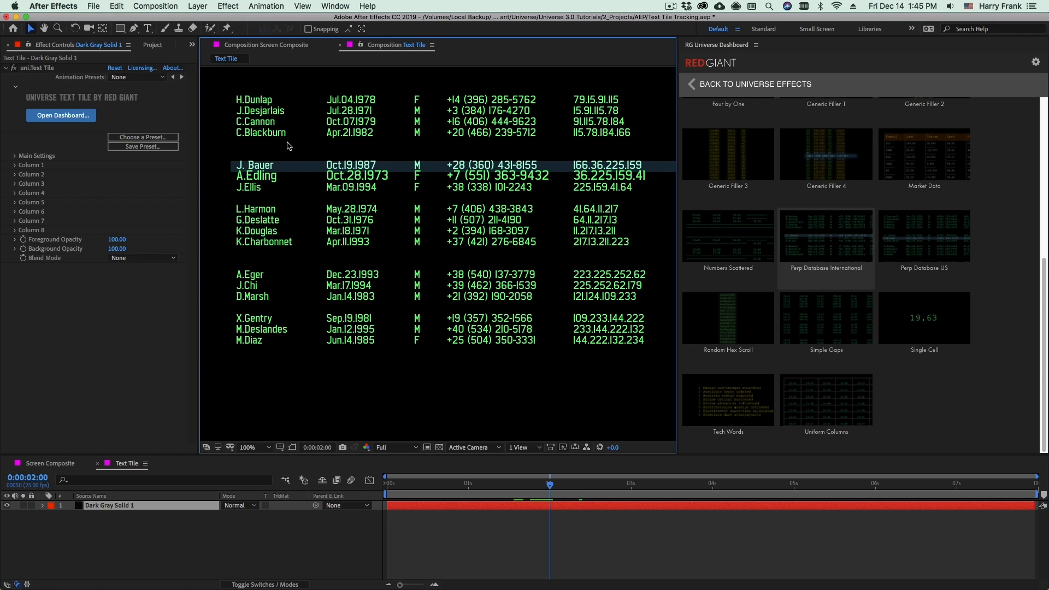